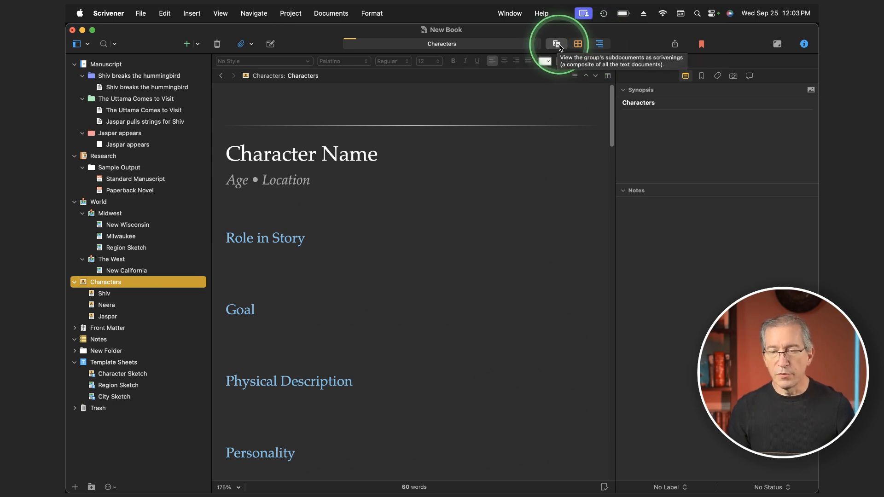
Step: Show the whole Manuscript as continuous scrivenings and place the cursor in the opening text of its first document
{"action": "left_click", "coordinate": [559, 46]}
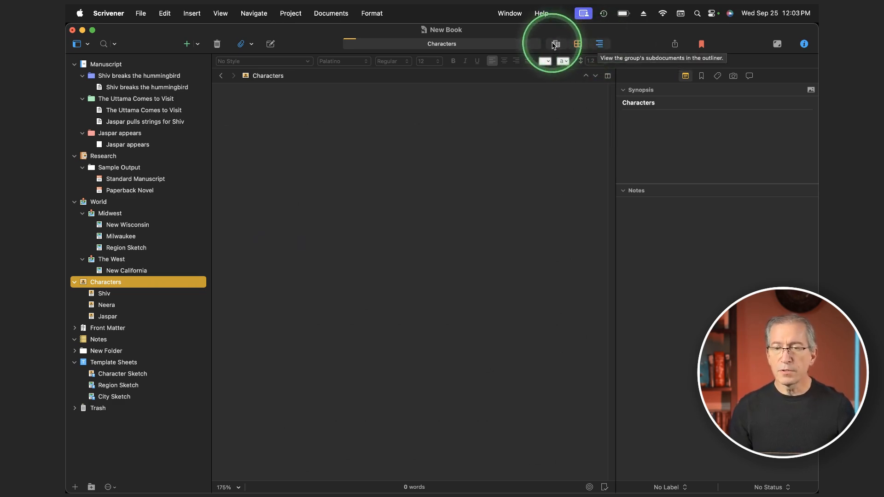
{"action": "left_click", "coordinate": [557, 46]}
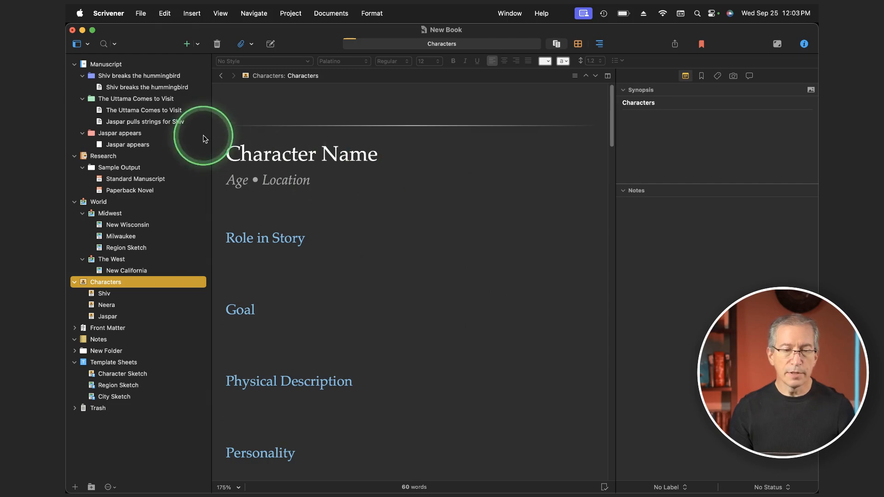
{"action": "left_click", "coordinate": [105, 66]}
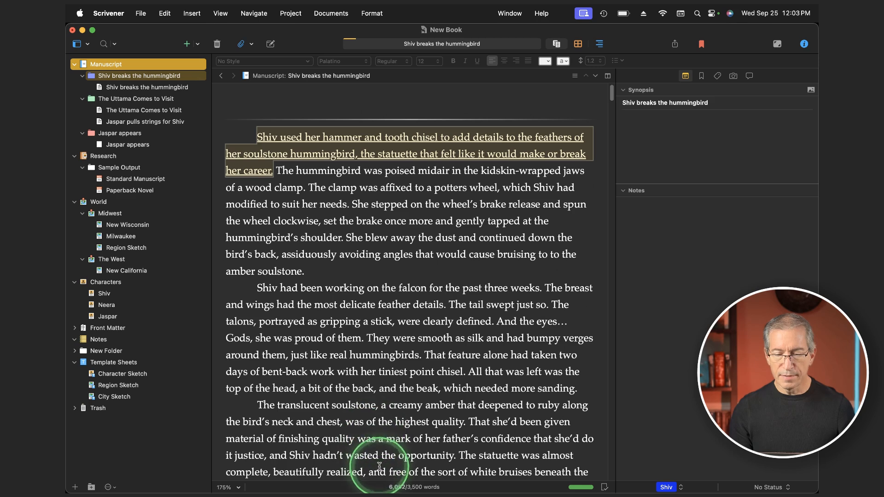
{"action": "left_click", "coordinate": [359, 221]}
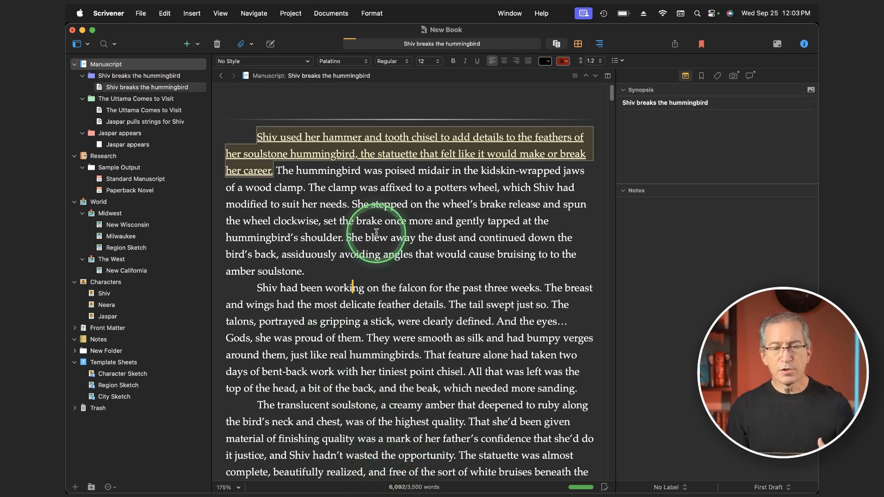
{"action": "left_click", "coordinate": [166, 15]}
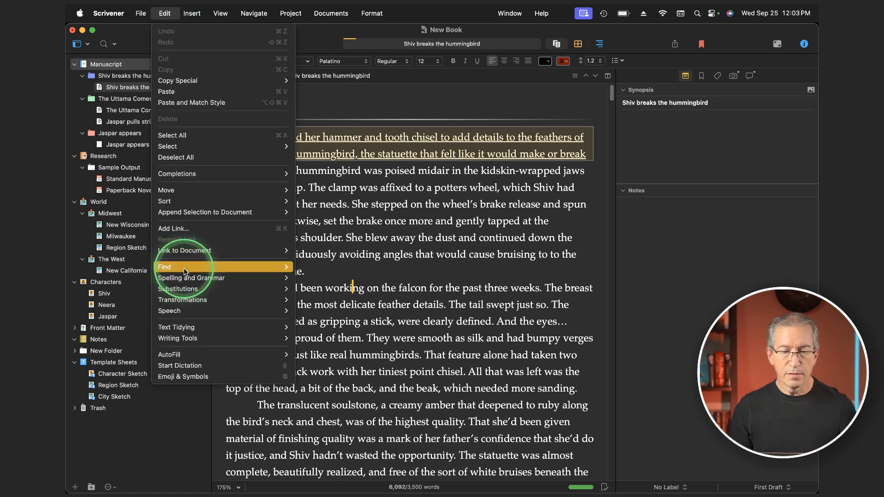
{"action": "left_click", "coordinate": [258, 272]}
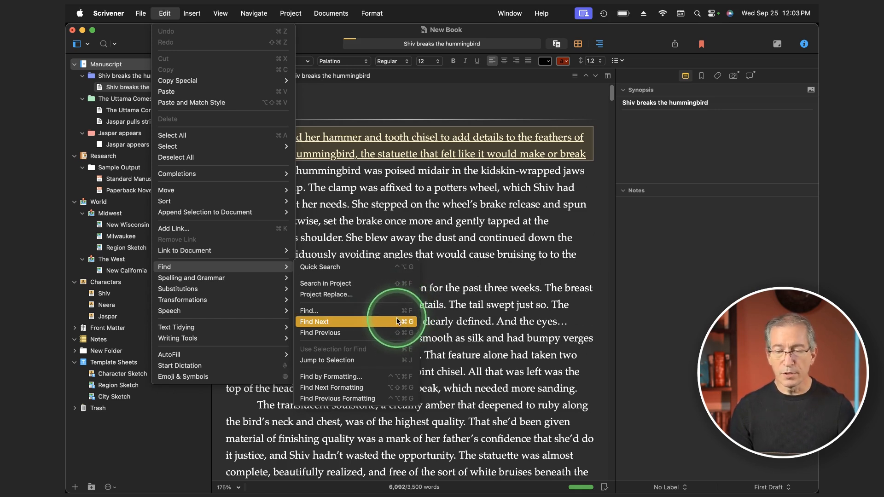
{"action": "left_click", "coordinate": [445, 262]}
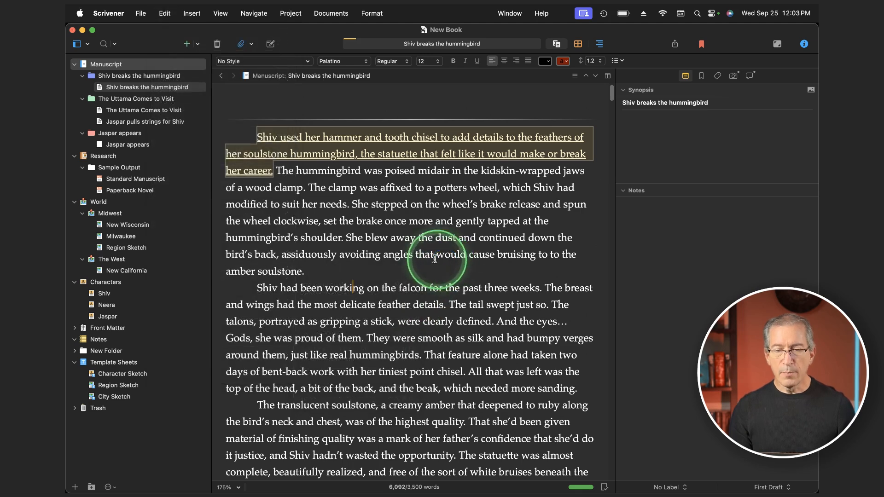
Step: Search the manuscript text for "hummingbir"
{"action": "key", "text": "super+f"}
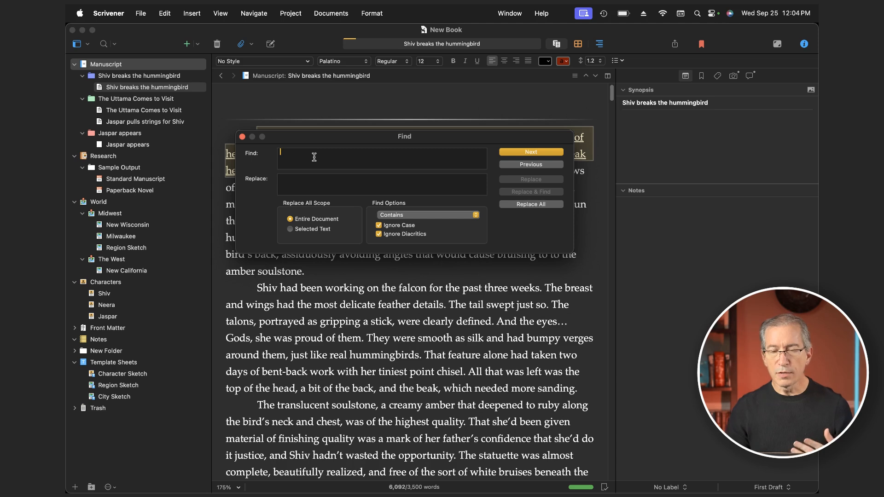
{"action": "left_click", "coordinate": [323, 184]}
{"action": "type", "text": "hummingbir"}
{"action": "key", "text": "Return"}
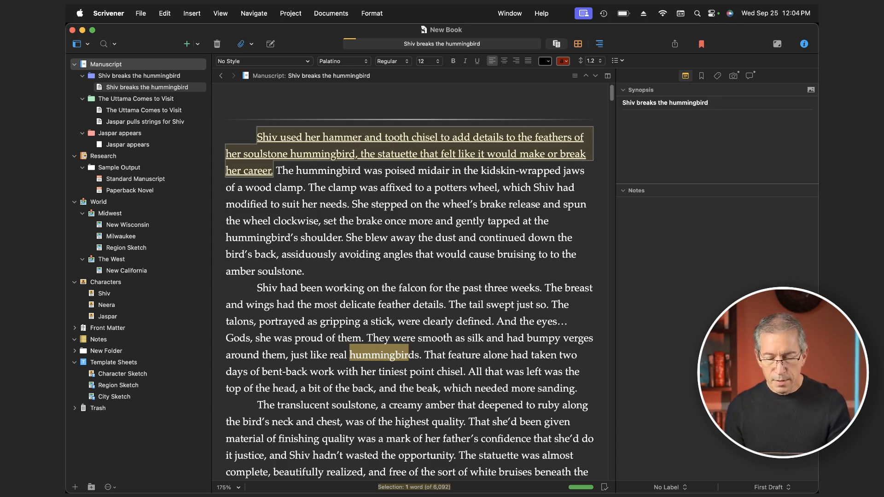
Step: Step forward through further matches of "hummingbir", continuing after closing the search dialog
{"action": "key", "text": "super+f"}
{"action": "left_click", "coordinate": [369, 158]}
{"action": "left_click", "coordinate": [537, 153]}
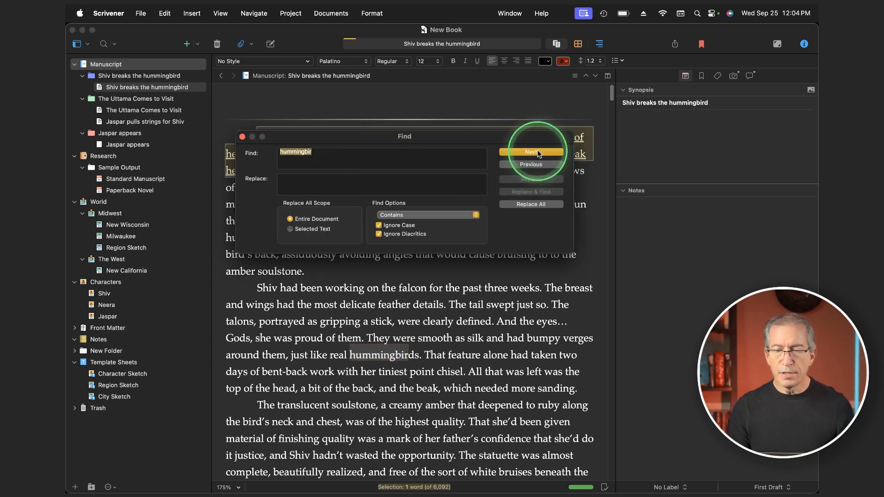
{"action": "left_click", "coordinate": [538, 153]}
{"action": "left_click", "coordinate": [538, 152]}
{"action": "left_click", "coordinate": [242, 137]}
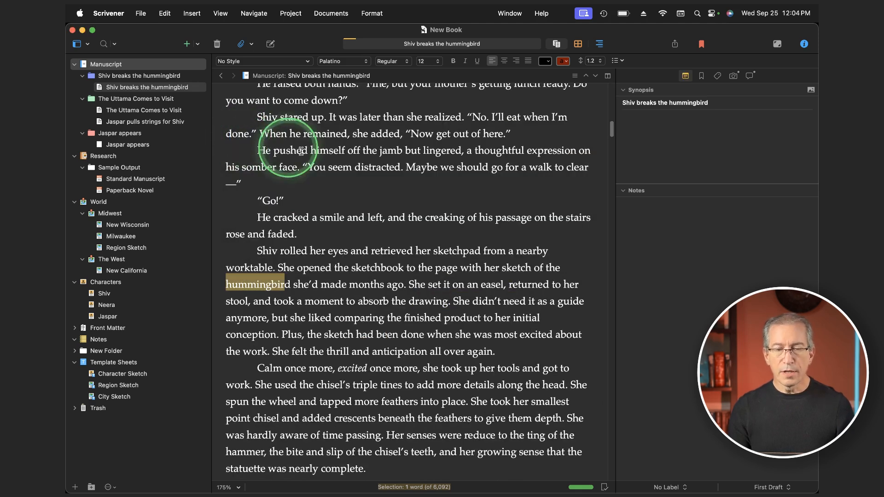
{"action": "key", "text": "super+g"}
{"action": "key", "text": "super+g"}
{"action": "key", "text": "super+g"}
{"action": "key", "text": "super+g"}
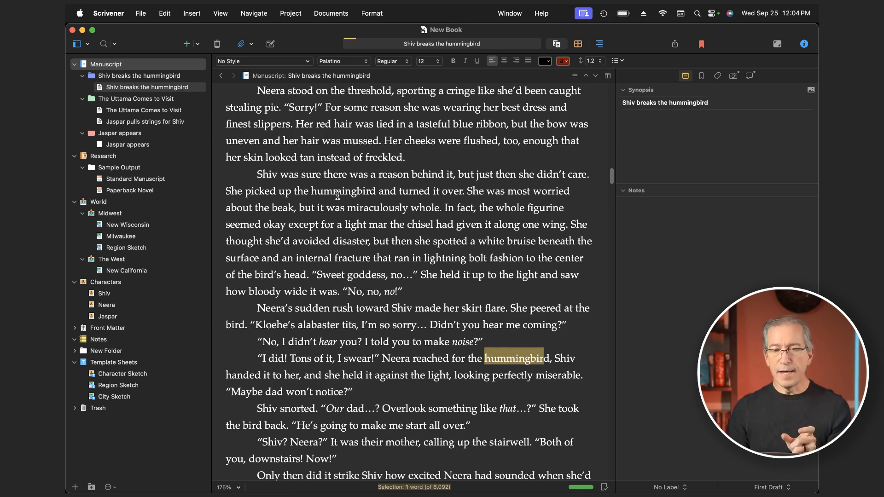
Step: Find the next "hummingbird" in the manuscript and replace that single occurrence with "owl"
{"action": "key", "text": "super+f"}
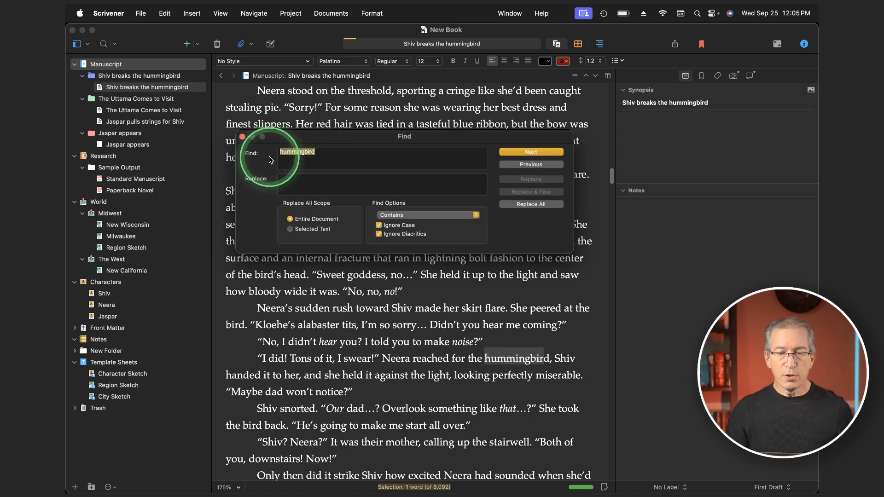
{"action": "left_click", "coordinate": [322, 184]}
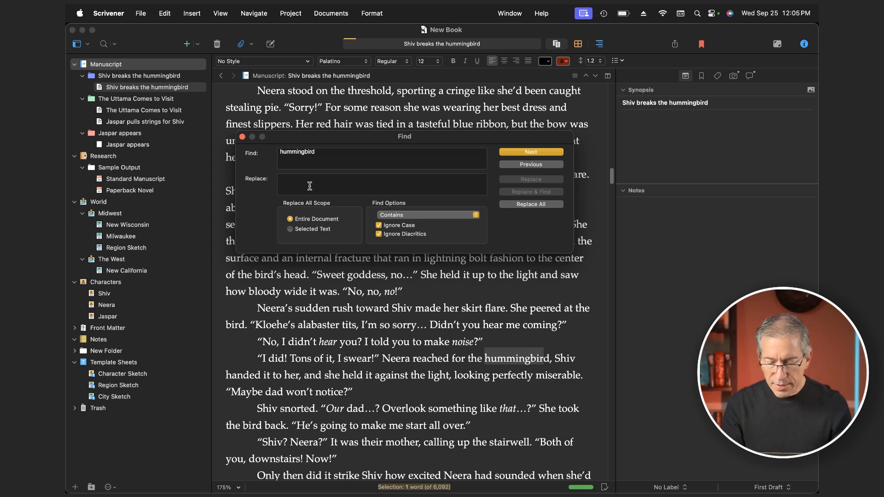
{"action": "left_click", "coordinate": [530, 152]}
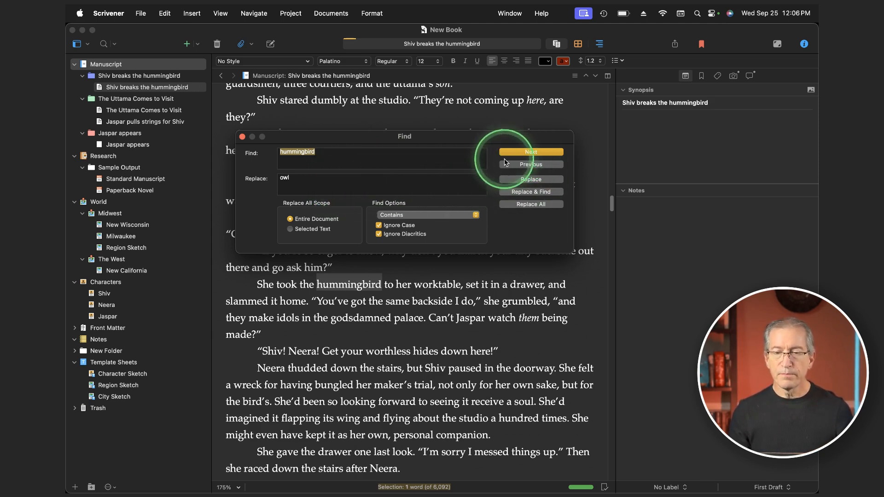
{"action": "left_click", "coordinate": [536, 181]}
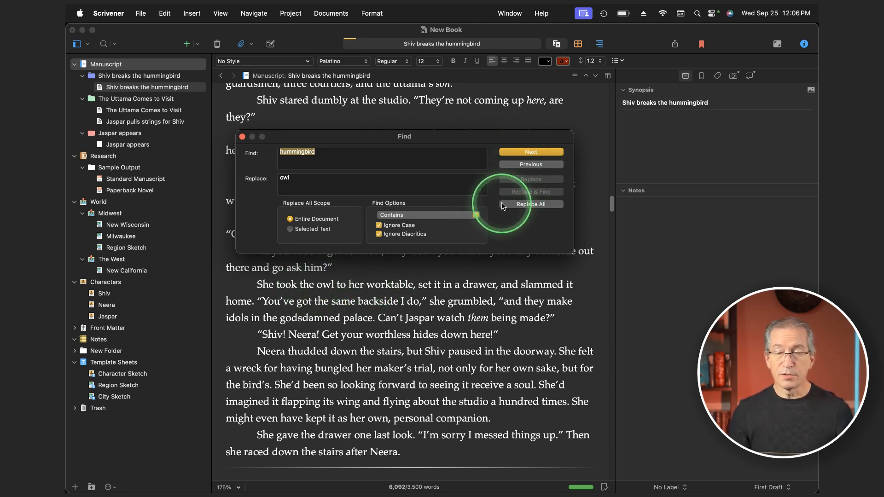
Step: Go to the next "hummingbird" and replace successive occurrences with "owl", advancing to the next match after each replacement
{"action": "left_click", "coordinate": [529, 153]}
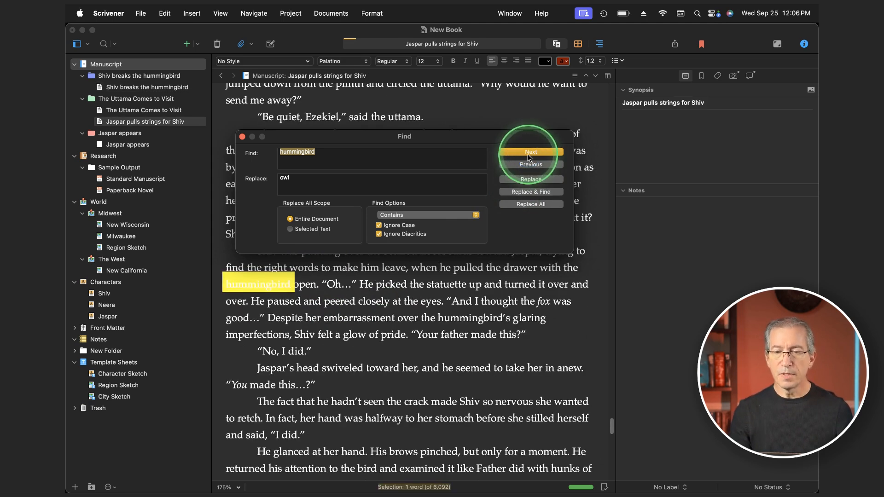
{"action": "left_click", "coordinate": [530, 194]}
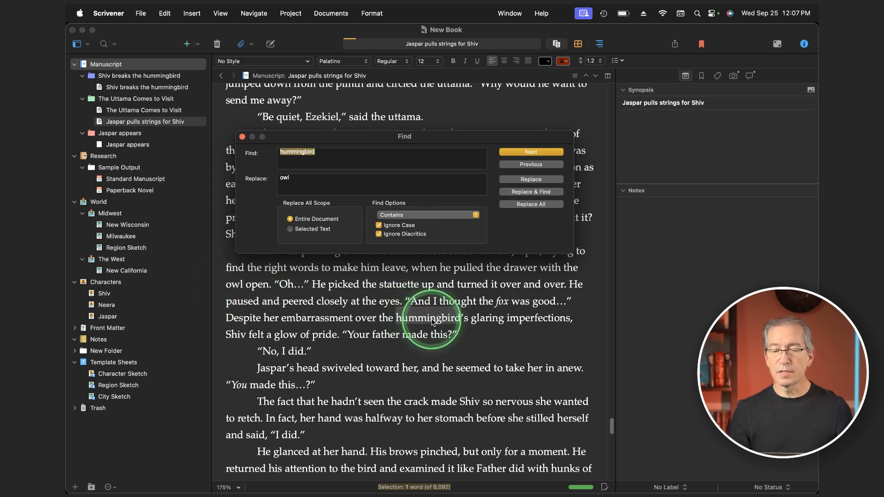
{"action": "left_click", "coordinate": [531, 192]}
{"action": "left_click", "coordinate": [531, 193]}
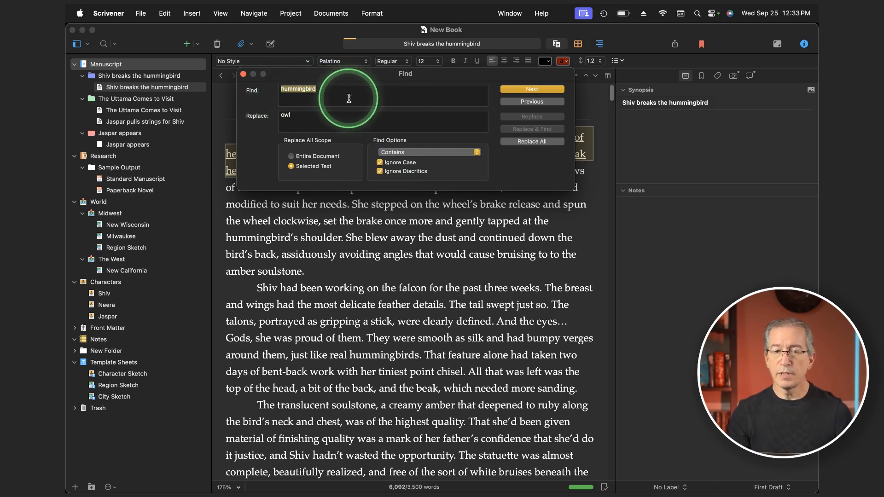
Step: Turn the Ignore Case find option off and back on
{"action": "left_click", "coordinate": [380, 163]}
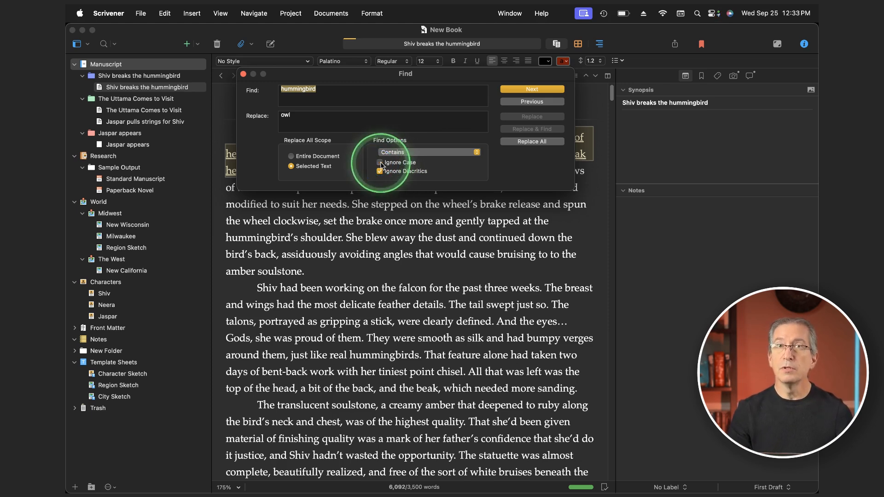
{"action": "left_click", "coordinate": [394, 165]}
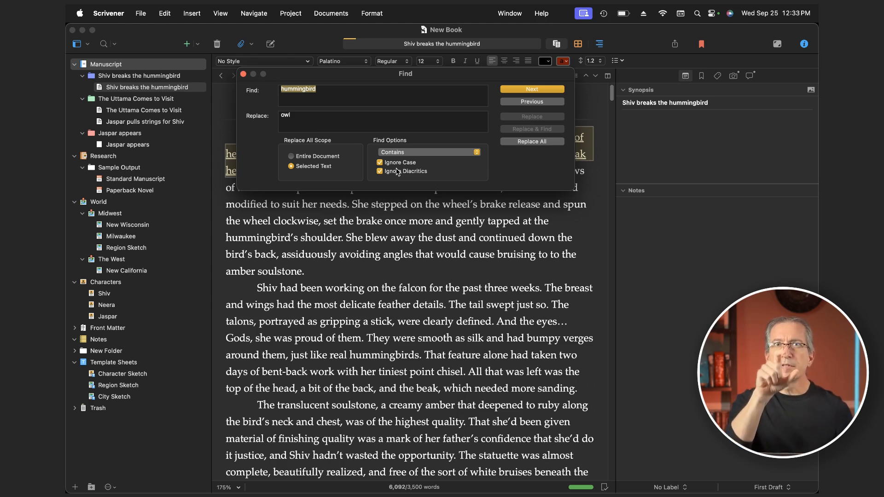
{"action": "left_click", "coordinate": [375, 186]}
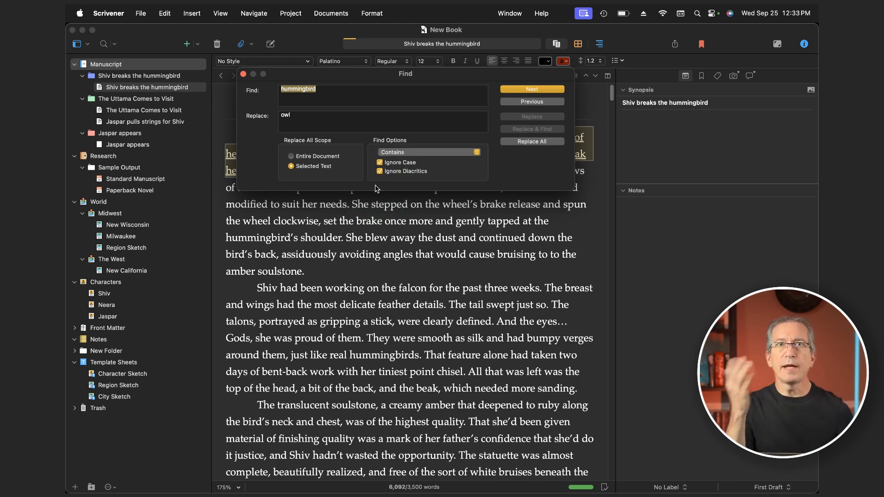
{"action": "left_click", "coordinate": [391, 172]}
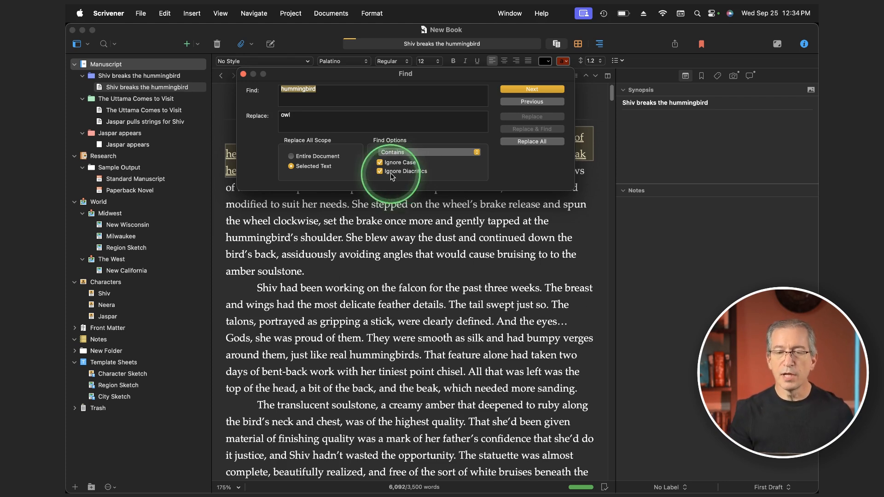
Step: Search for words that start with "soul" and step through the following matches with the search dialog closed
{"action": "left_click", "coordinate": [406, 152]}
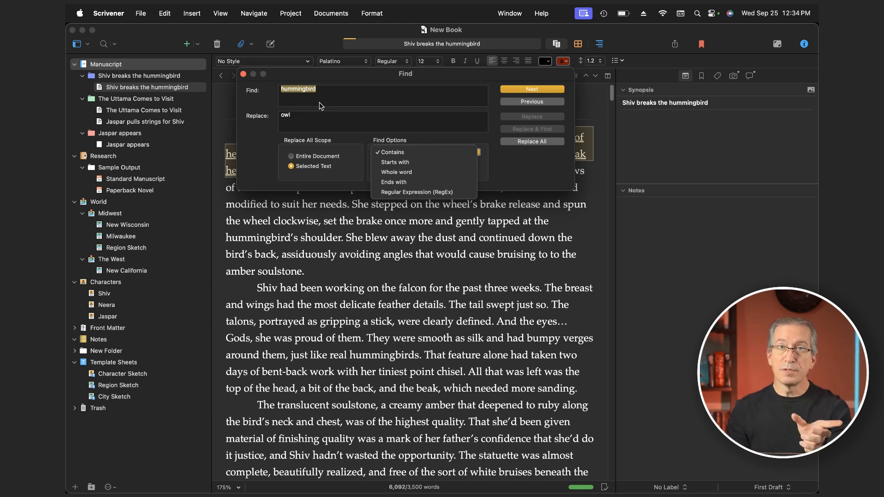
{"action": "left_click", "coordinate": [395, 162]}
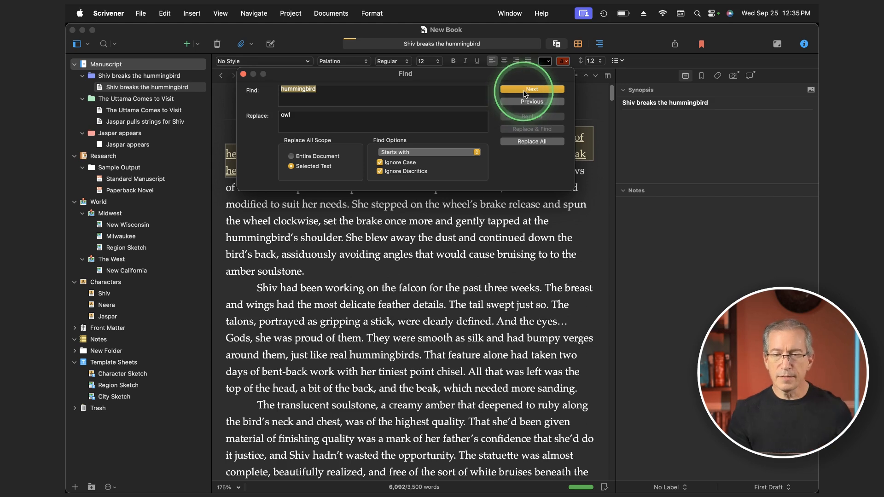
{"action": "type", "text": "soul"}
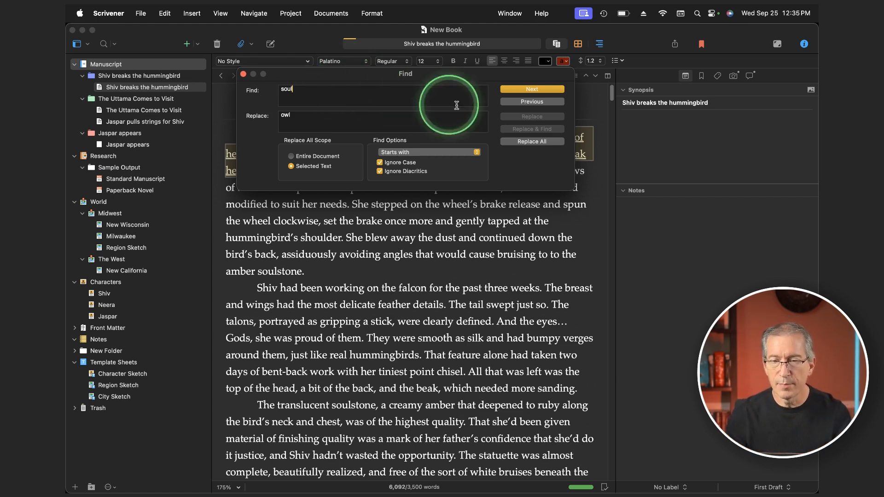
{"action": "left_click", "coordinate": [532, 89]}
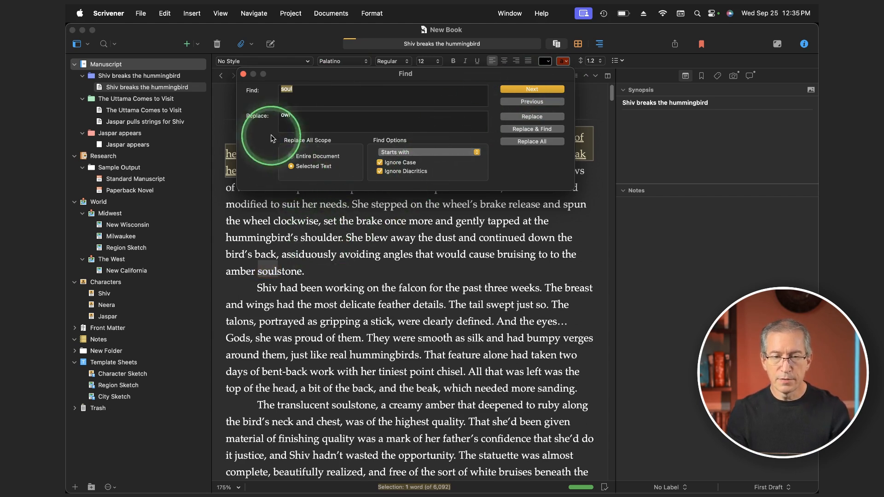
{"action": "left_click", "coordinate": [243, 74]}
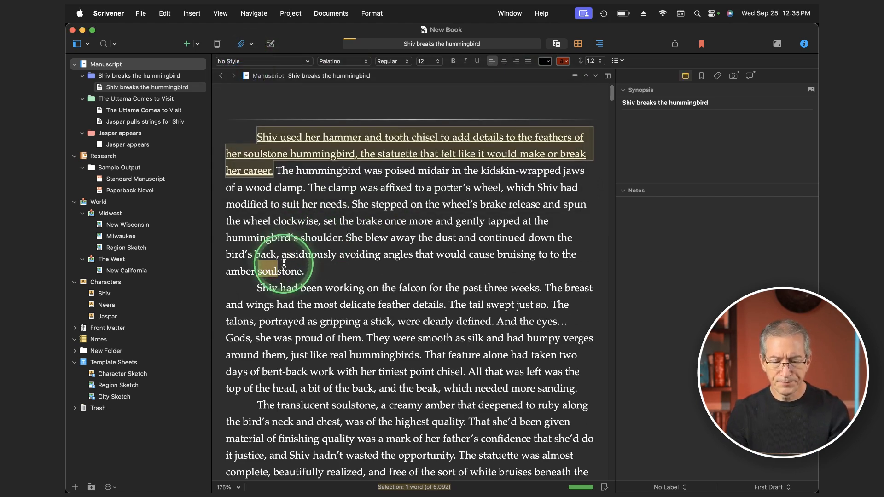
{"action": "key", "text": "super+g"}
{"action": "key", "text": "super+g"}
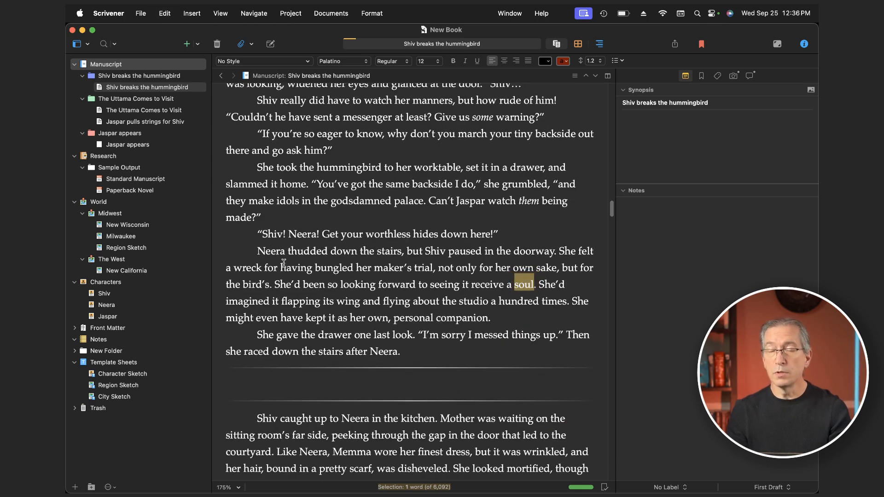
Step: Search for "hummingbird" as a whole word from the start of the manuscript and step through the matches
{"action": "key", "text": "super+f"}
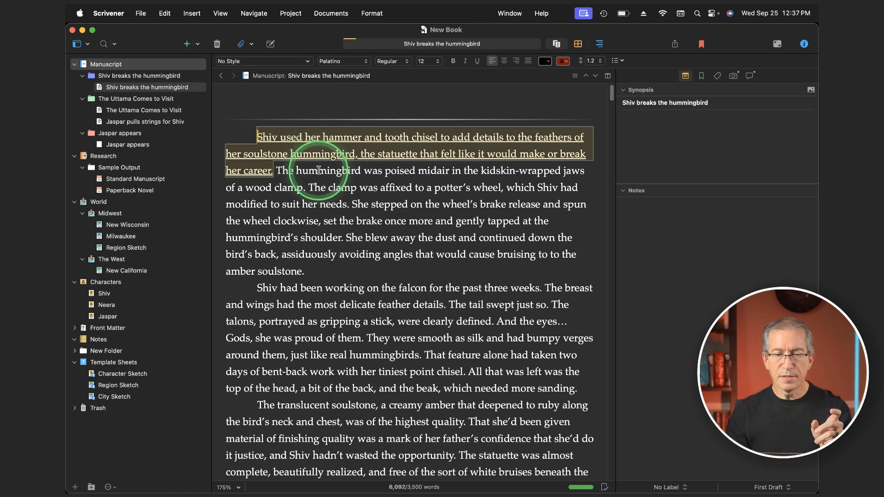
{"action": "double_click", "coordinate": [272, 237]}
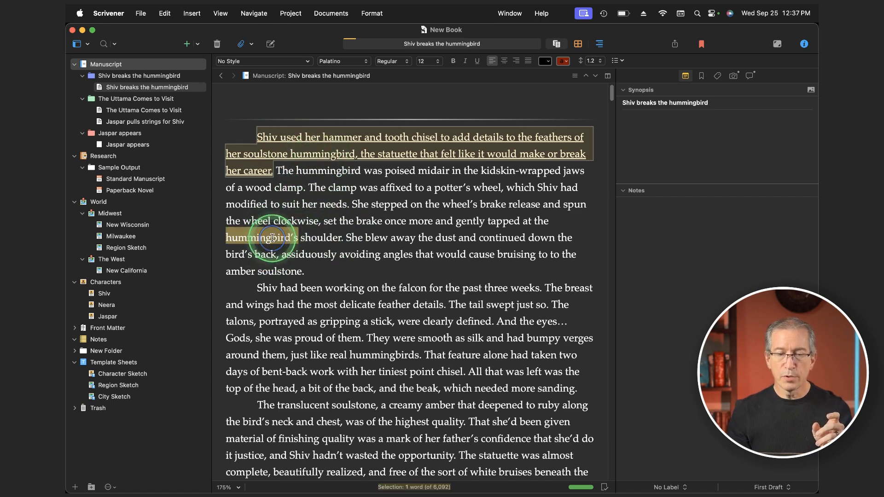
{"action": "left_click", "coordinate": [379, 342]}
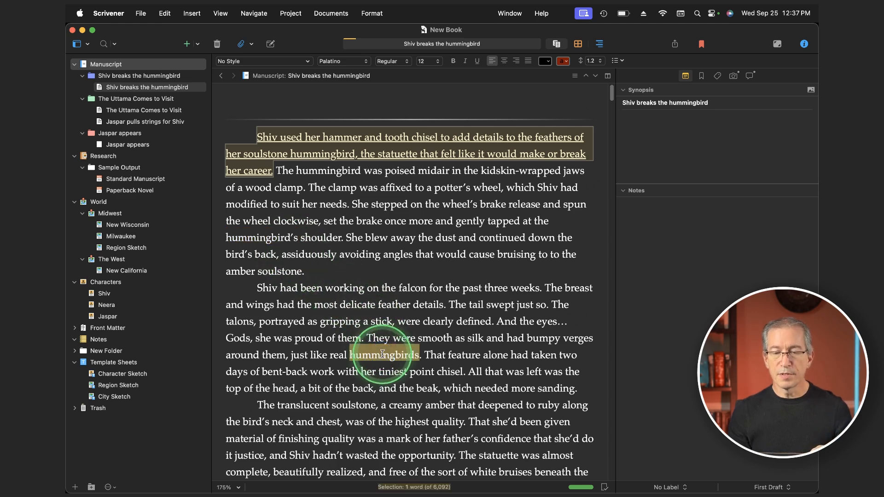
{"action": "left_click", "coordinate": [252, 134]}
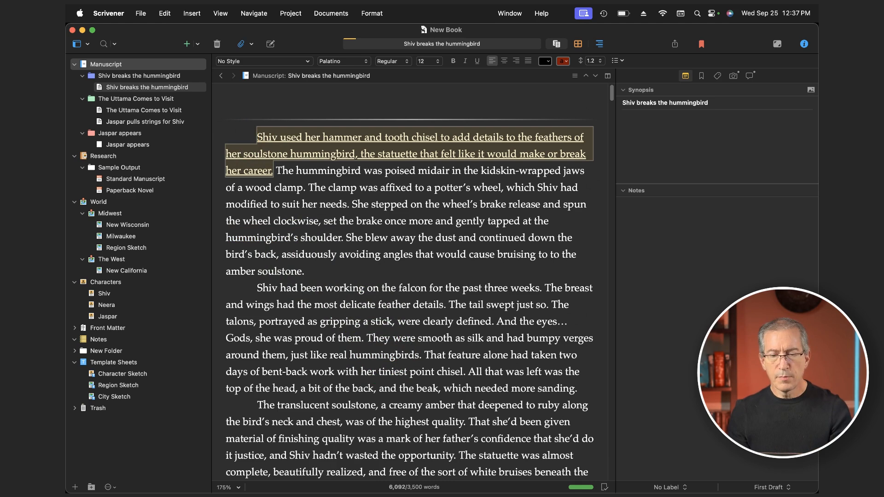
{"action": "double_click", "coordinate": [323, 154]}
{"action": "key", "text": "super+g"}
{"action": "key", "text": "super+g"}
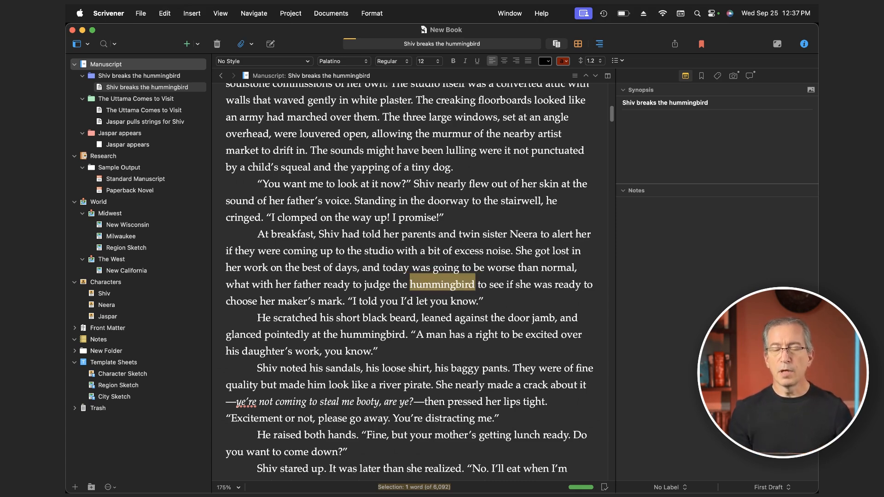
Step: Search for words that end with "stone" and step through the following matches in the manuscript
{"action": "left_click", "coordinate": [400, 161]}
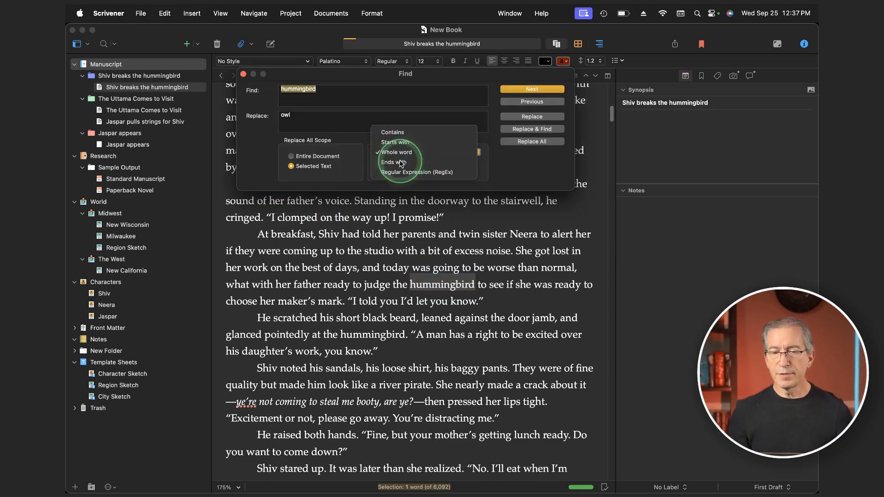
{"action": "left_click", "coordinate": [401, 162]}
{"action": "left_click", "coordinate": [338, 117]}
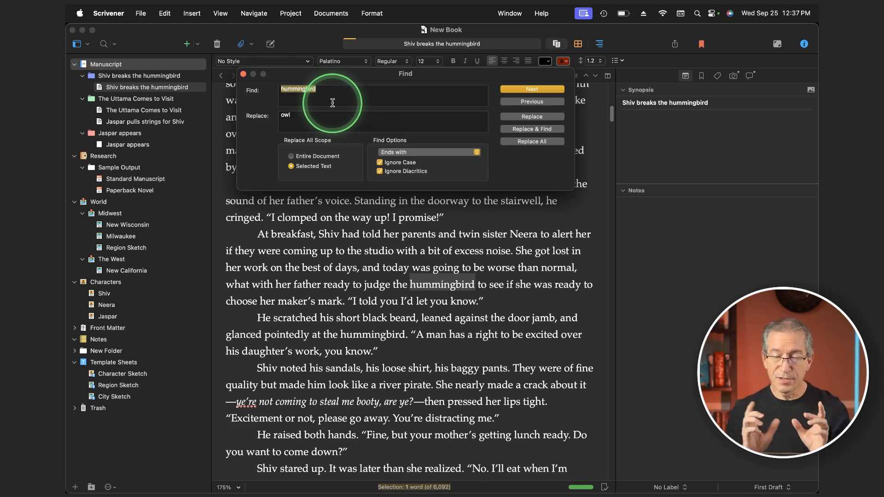
{"action": "type", "text": "stone"}
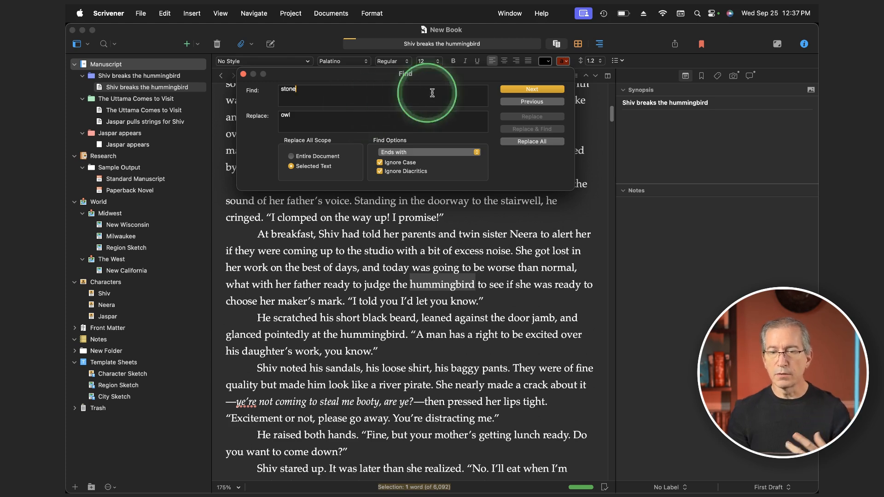
{"action": "left_click", "coordinate": [518, 89]}
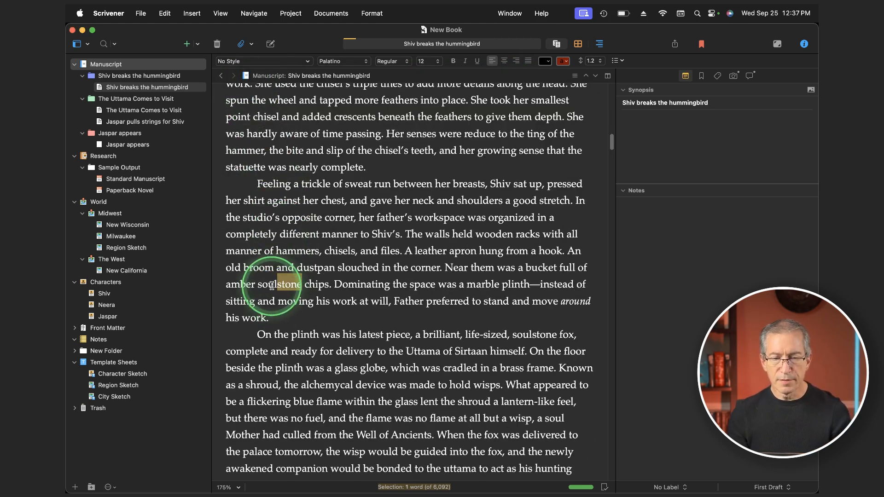
{"action": "key", "text": "super+g"}
{"action": "key", "text": "super+g"}
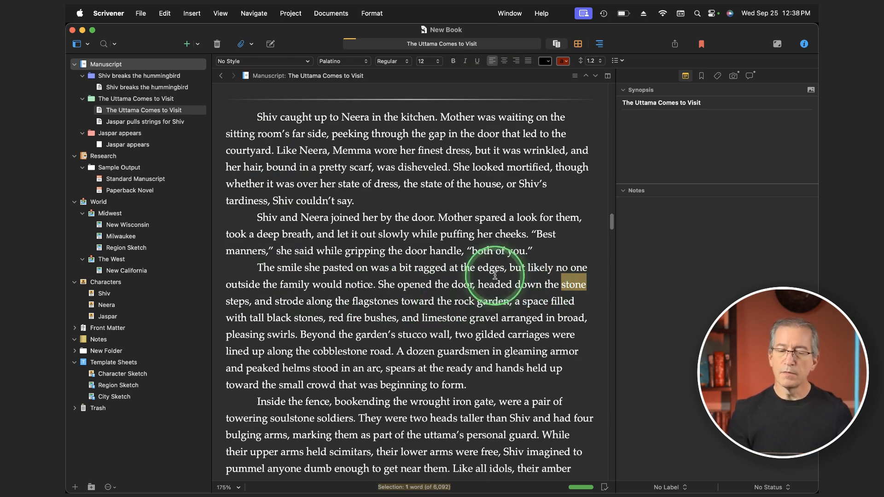
Step: Set the find option to Regular Expression (RegEx) and close the search dialog
{"action": "key", "text": "super+f"}
{"action": "left_click", "coordinate": [426, 153]}
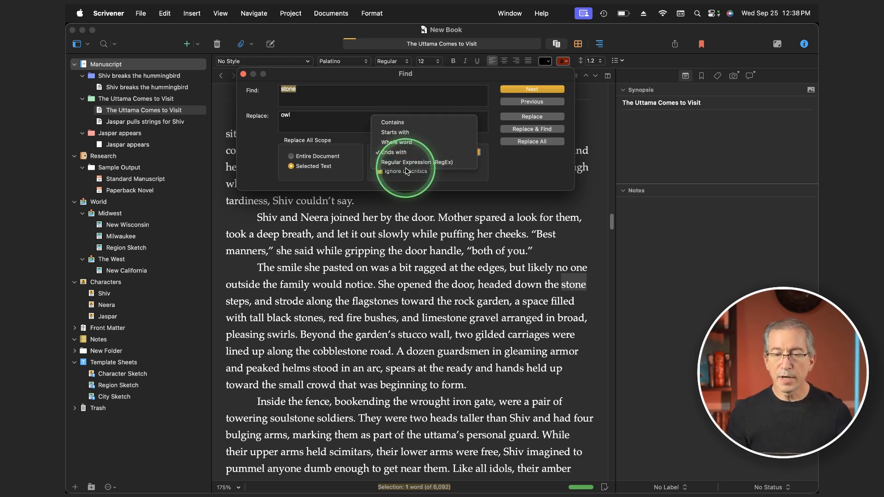
{"action": "left_click", "coordinate": [405, 162]}
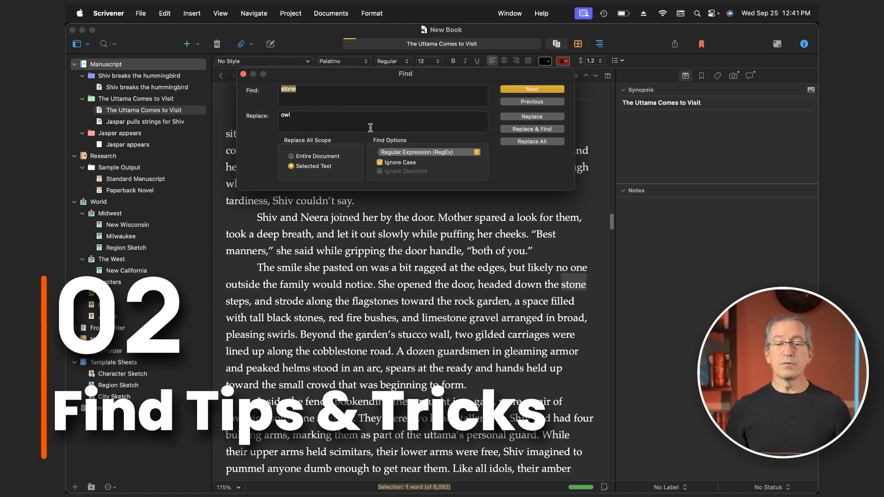
{"action": "left_click", "coordinate": [243, 74]}
{"action": "left_click", "coordinate": [397, 204]}
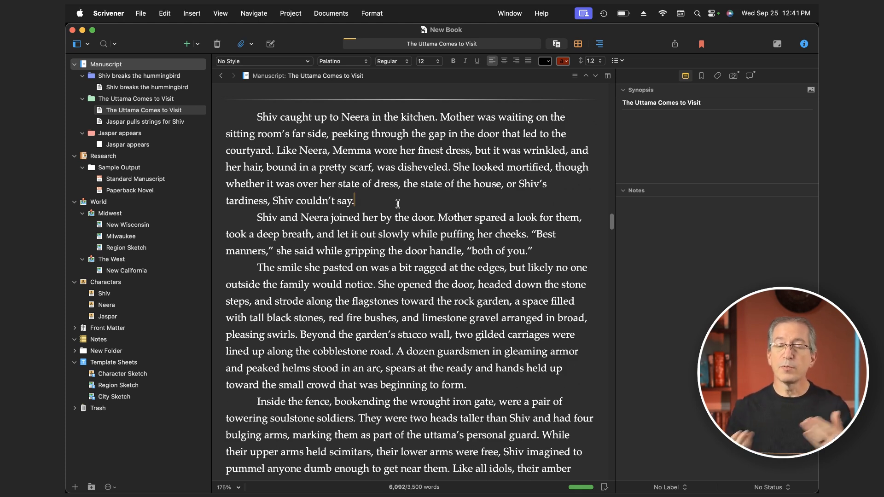
Step: Enter a short first name as the search text and its full form as the replacement, then return to the manuscript
{"action": "left_click", "coordinate": [377, 211]}
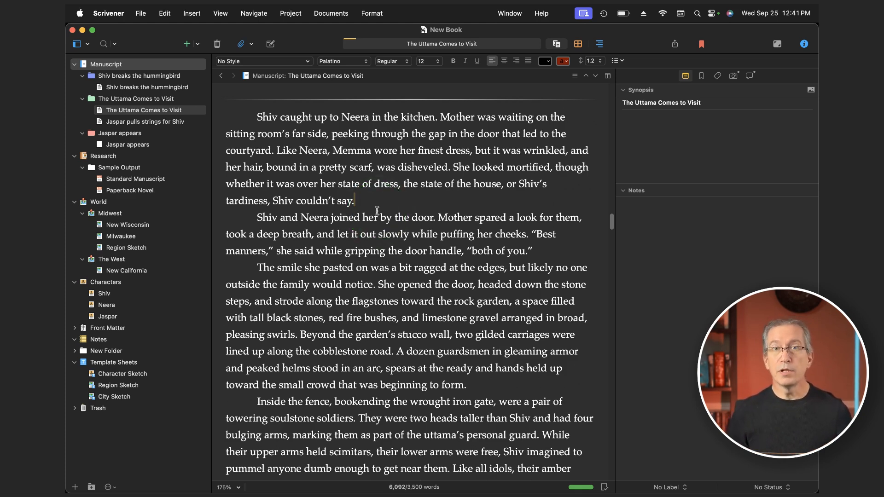
{"action": "key", "text": "super+f"}
{"action": "left_click", "coordinate": [345, 190]}
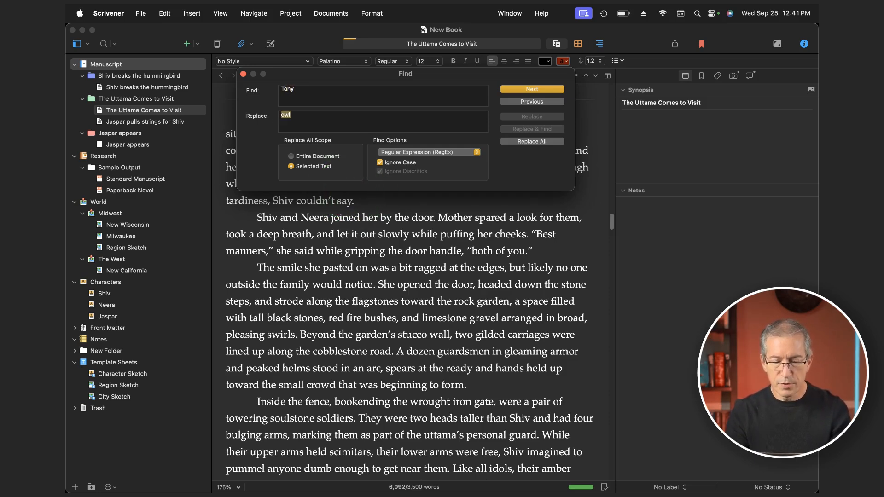
{"action": "type", "text": "onio"}
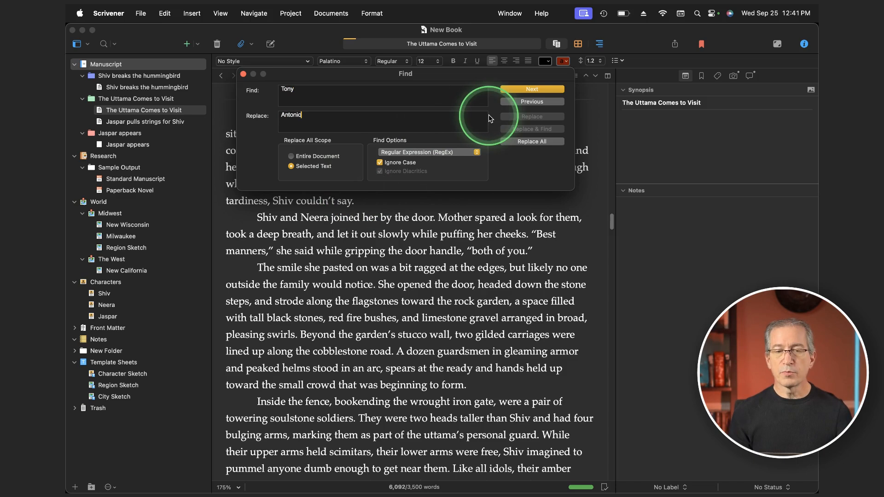
{"action": "left_click", "coordinate": [525, 89]}
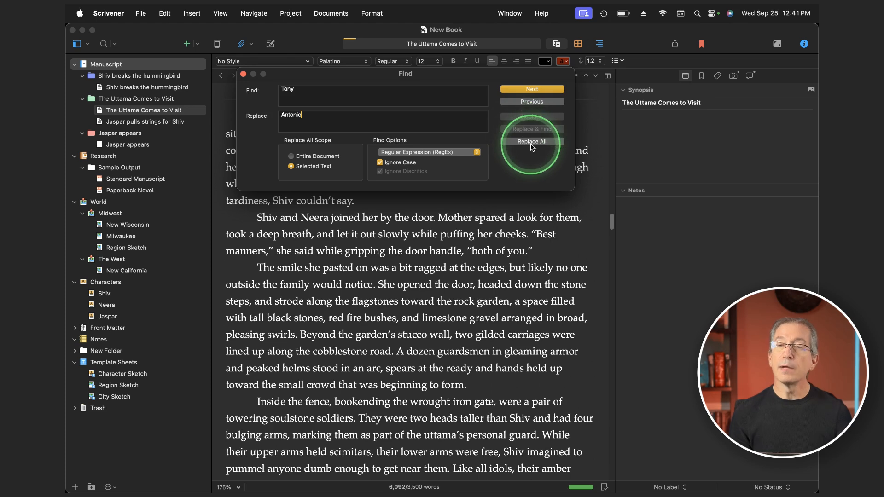
{"action": "left_click", "coordinate": [377, 233]}
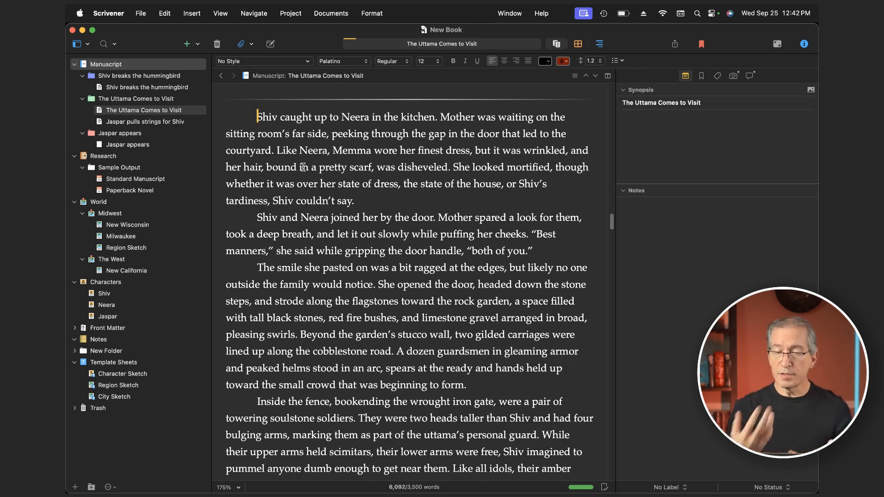
Step: Search the manuscript for "falcon" and place the cursor in the line containing the match
{"action": "left_click", "coordinate": [369, 197], "text": "shift"}
{"action": "key", "text": "cmd+f"}
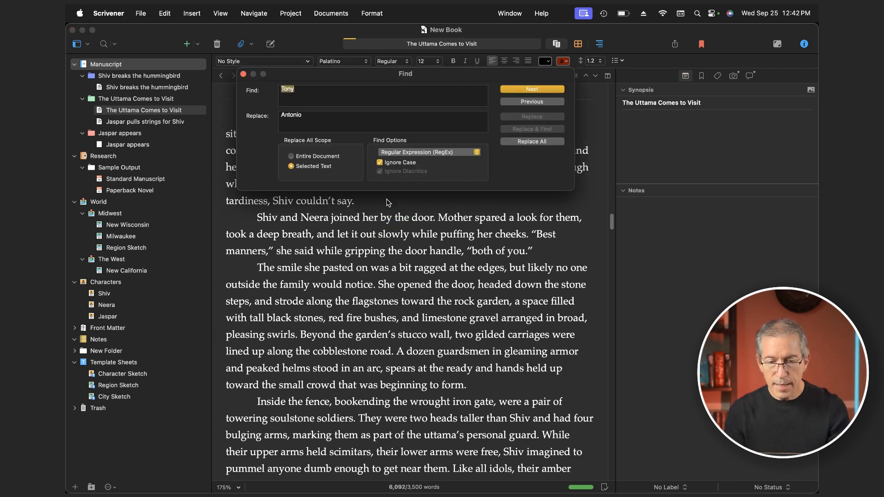
{"action": "type", "text": "("}
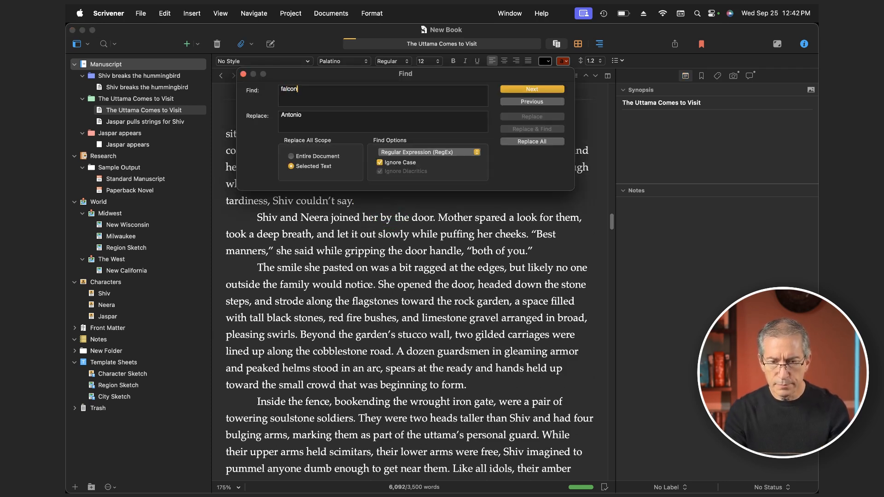
{"action": "key", "text": "Return"}
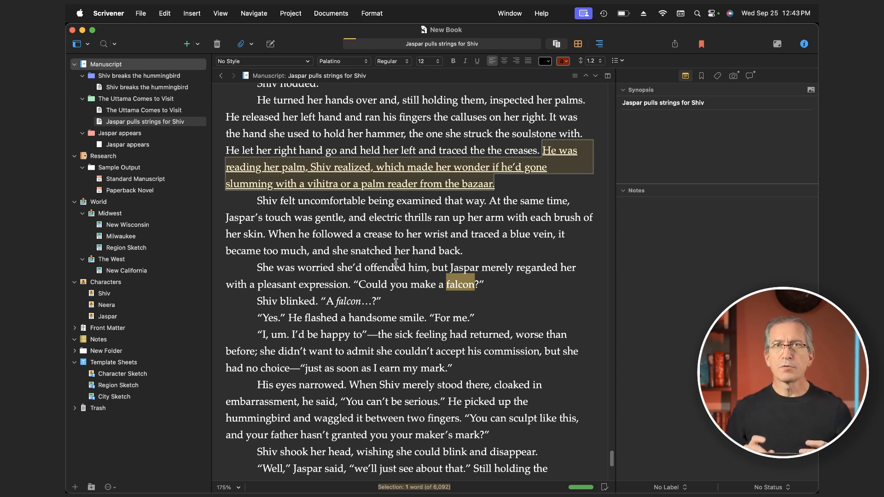
{"action": "left_click", "coordinate": [420, 285]}
{"action": "left_click", "coordinate": [319, 216]}
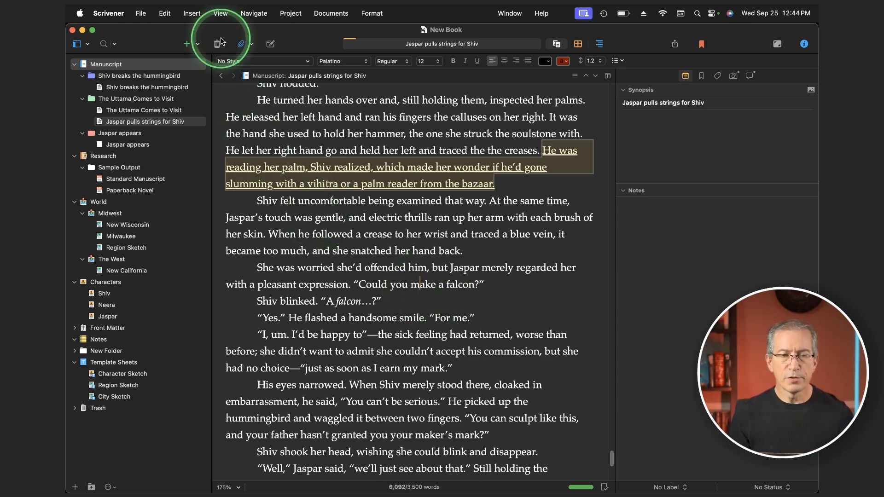
Step: Show invisible characters in the manuscript text
{"action": "left_click", "coordinate": [220, 13]}
{"action": "mouse_move", "coordinate": [252, 119]}
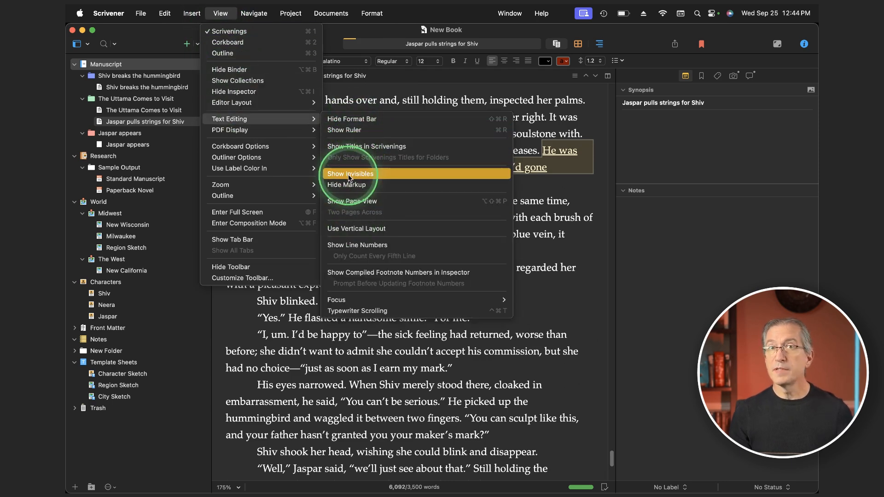
{"action": "left_click", "coordinate": [348, 179]}
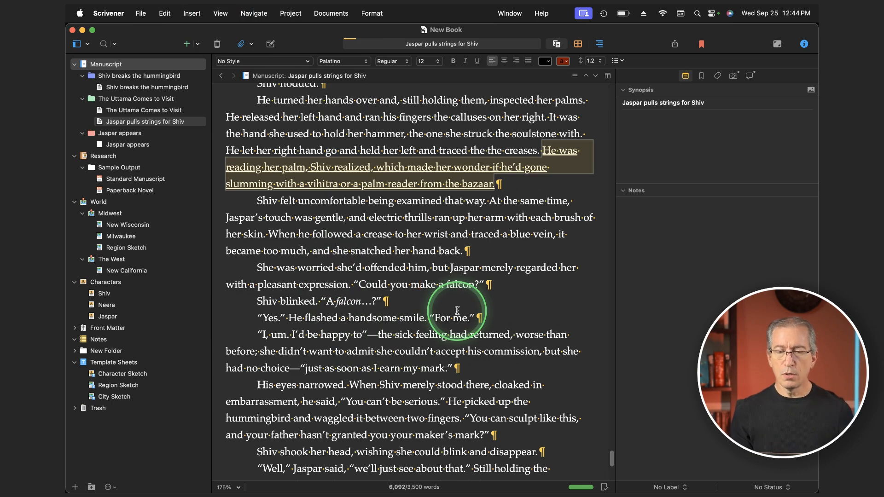
Step: Insert a tab at the end of the paragraph ending "snatched her hand back.", and add and remove an empty paragraph after it
{"action": "left_click", "coordinate": [464, 251]}
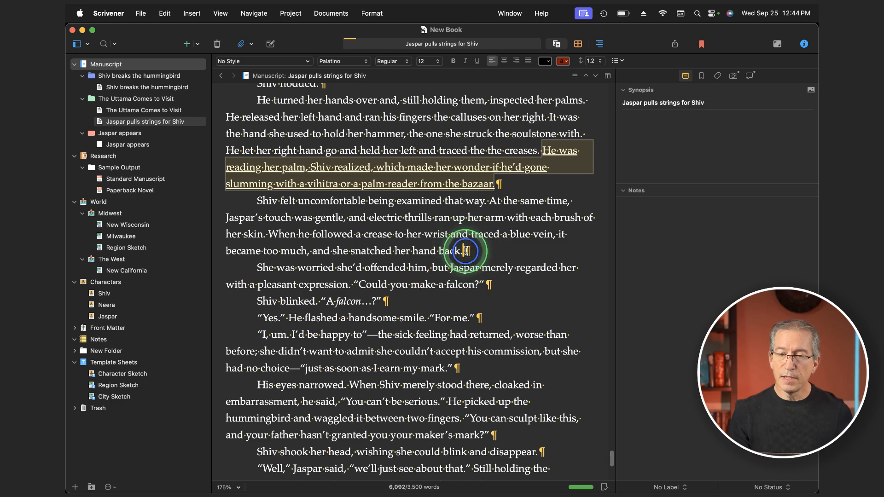
{"action": "key", "text": "Tab"}
{"action": "left_click", "coordinate": [470, 253]}
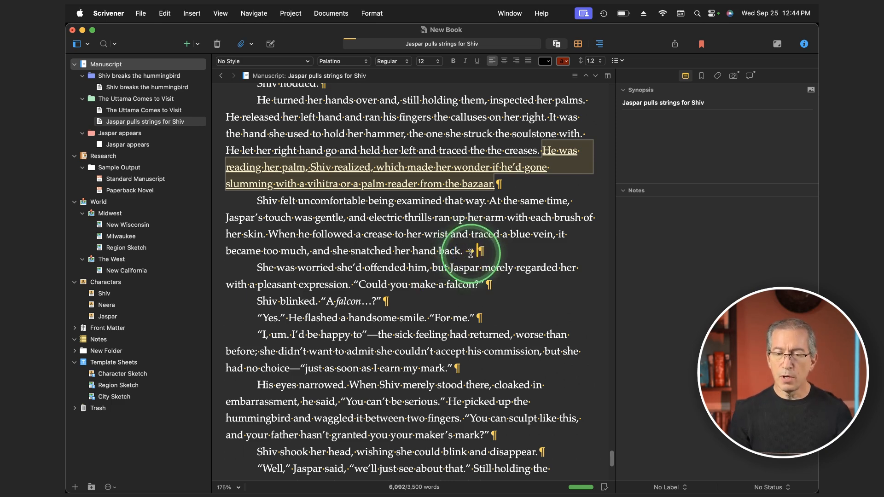
{"action": "key", "text": "Return"}
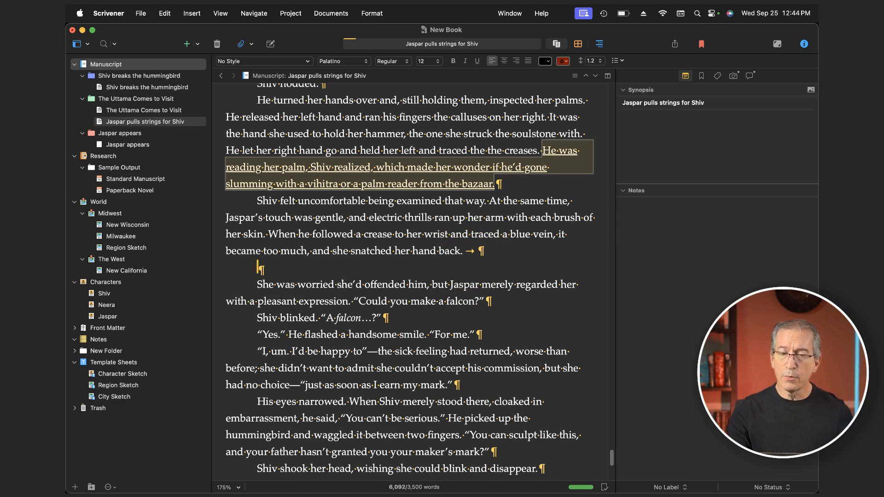
{"action": "key", "text": "BackSpace"}
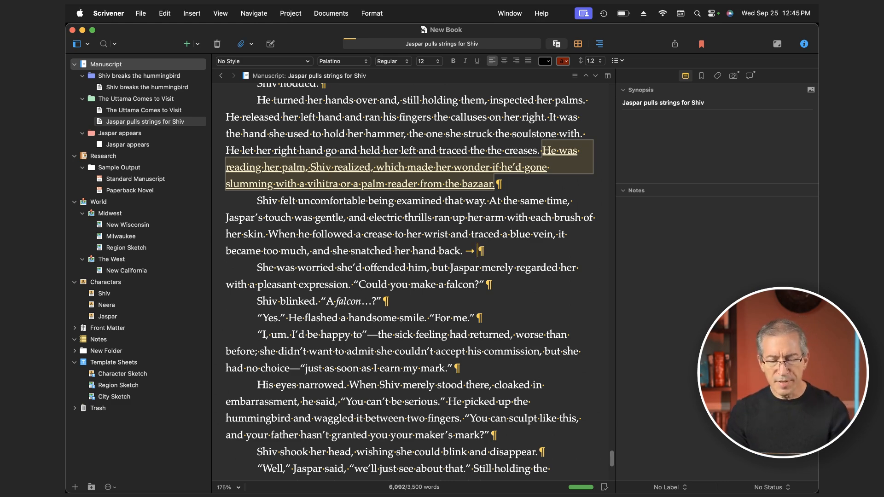
Step: Insert tabs at the ends of the "A falcon…?" paragraph and the paragraph ending "just as soon as I earn my mark."
{"action": "left_click", "coordinate": [475, 284]}
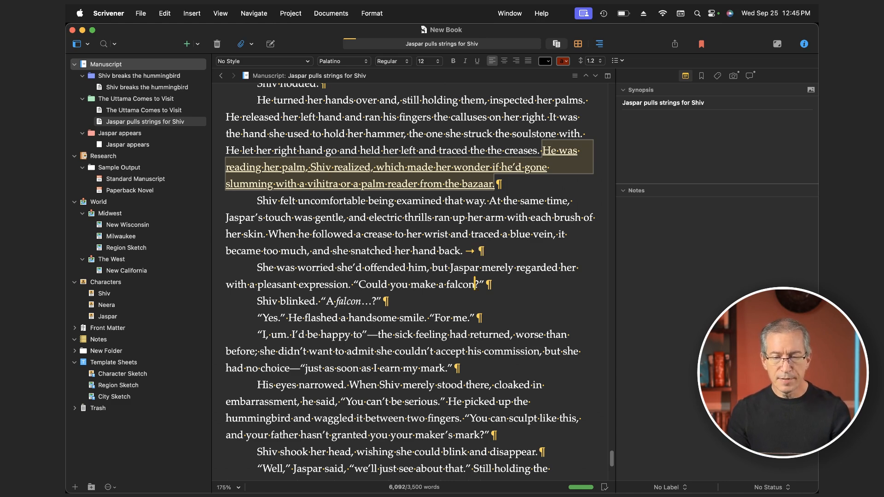
{"action": "key", "text": "Tab"}
{"action": "key", "text": "Down"}
{"action": "key", "text": "Down"}
{"action": "key", "text": "Up"}
{"action": "key", "text": "Down"}
{"action": "key", "text": "Down"}
{"action": "key", "text": "Down"}
{"action": "key", "text": "Right"}
{"action": "key", "text": "Right"}
{"action": "key", "text": "Right"}
{"action": "key", "text": "Right"}
{"action": "key", "text": "Right"}
{"action": "key", "text": "Right"}
{"action": "key", "text": "Right"}
{"action": "key", "text": "Right"}
{"action": "key", "text": "Right"}
{"action": "key", "text": "Right"}
{"action": "key", "text": "Right"}
{"action": "key", "text": "Right"}
{"action": "key", "text": "Right"}
{"action": "key", "text": "Right"}
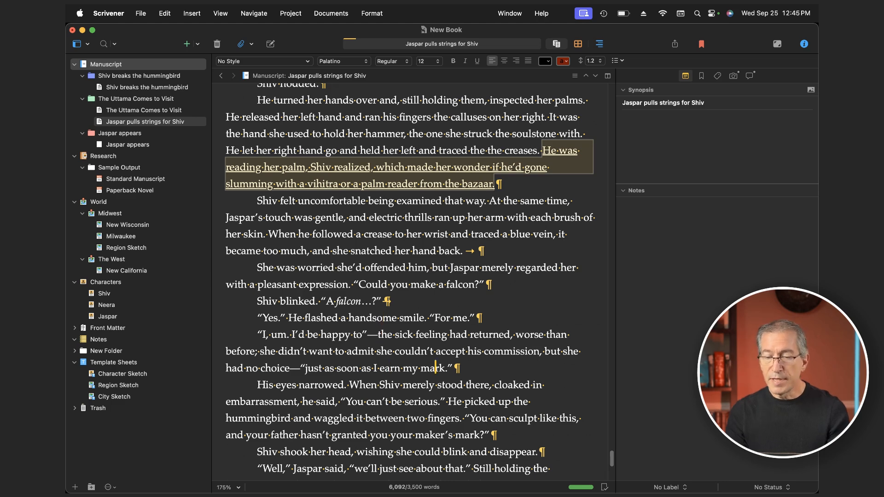
{"action": "key", "text": "Right"}
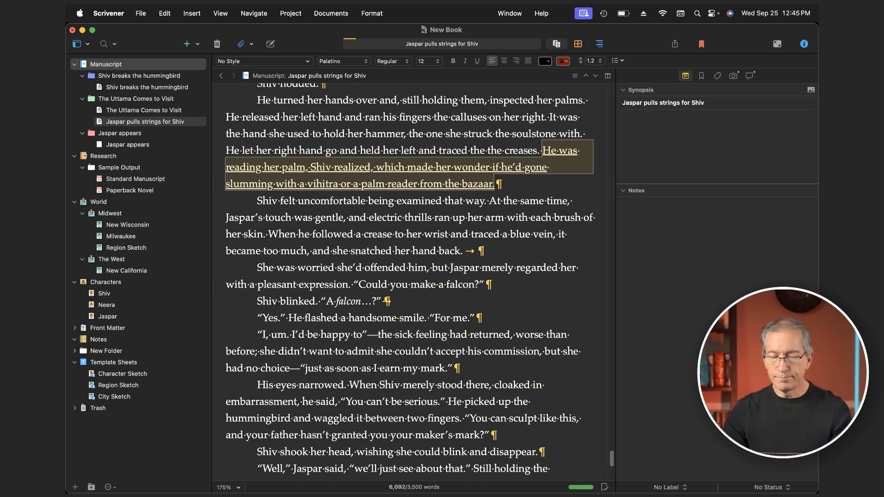
{"action": "key", "text": "Tab"}
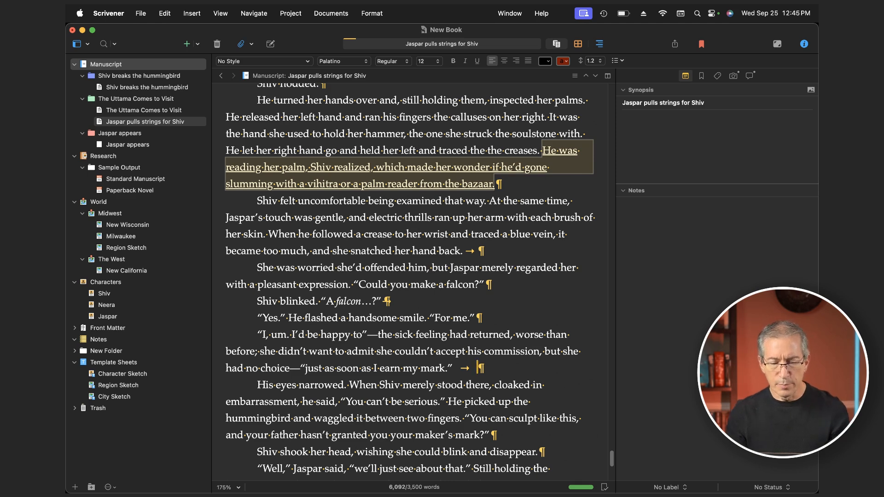
Step: Enter a tab character as the search text and find its next occurrence in the manuscript
{"action": "key", "text": "shift+Left"}
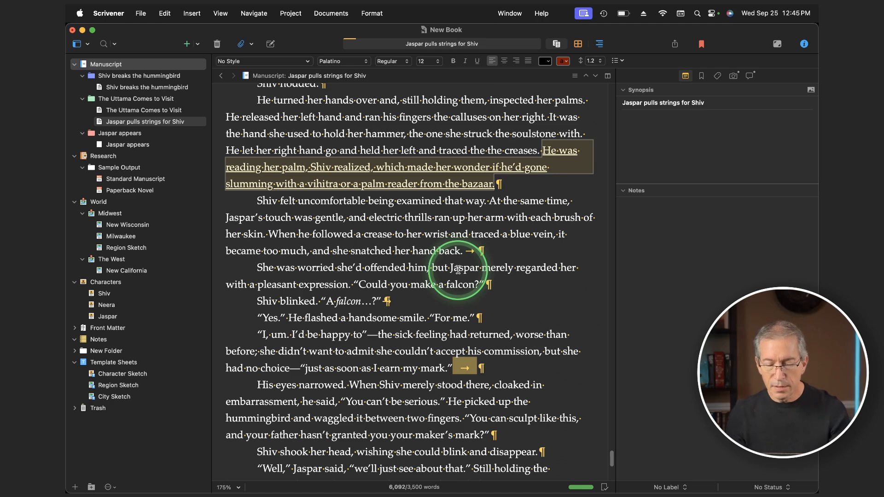
{"action": "key", "text": "super+f"}
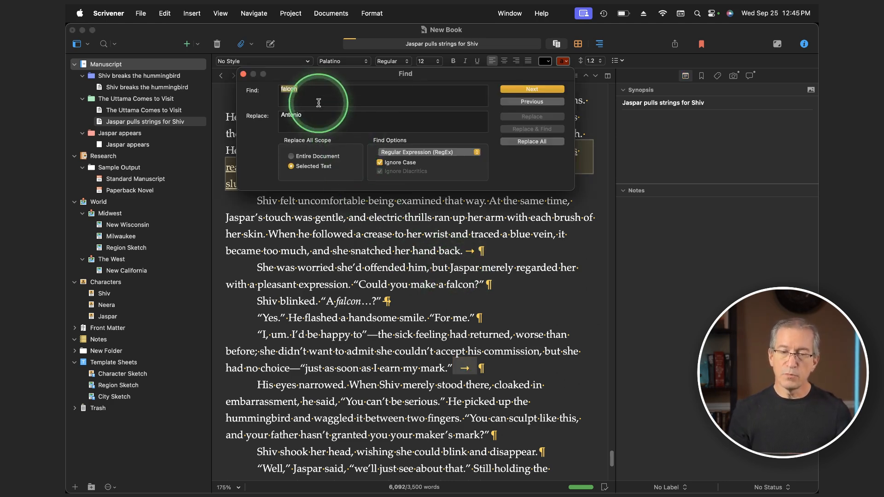
{"action": "key", "text": "alt+Tab"}
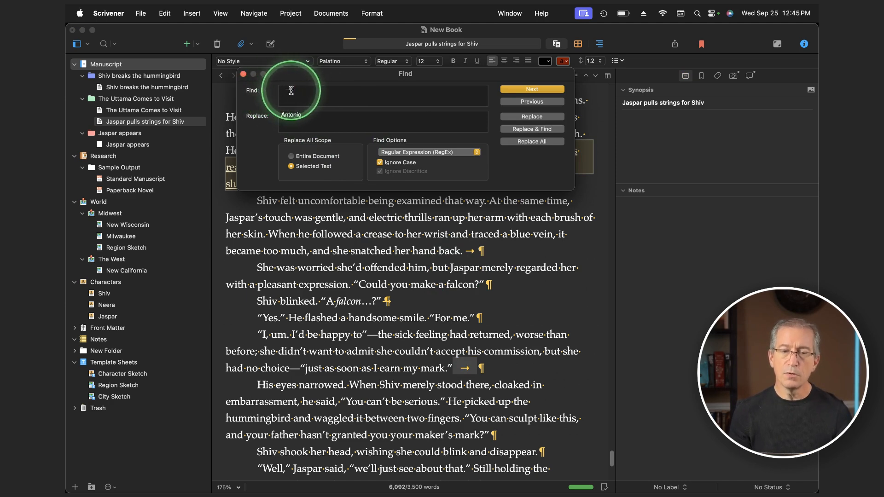
{"action": "left_click", "coordinate": [530, 90]}
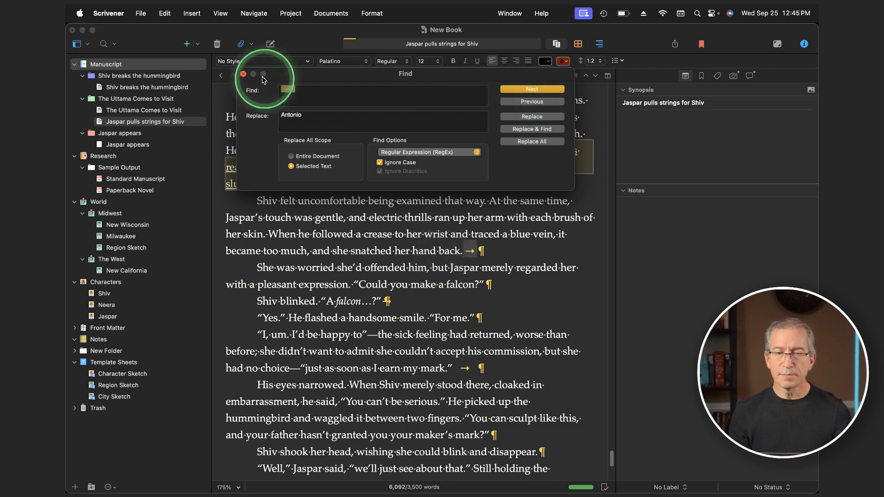
Step: Close the search dialog and step through the remaining tab characters in the manuscript
{"action": "left_click", "coordinate": [243, 73]}
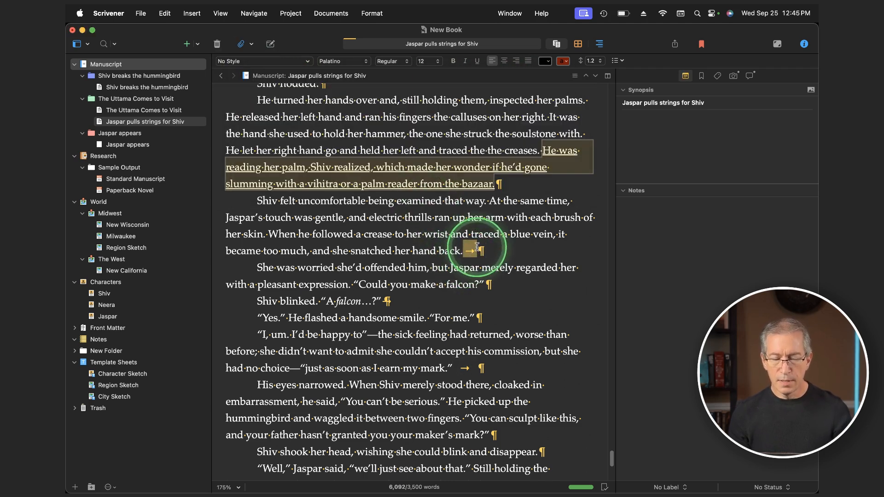
{"action": "key", "text": "super+g"}
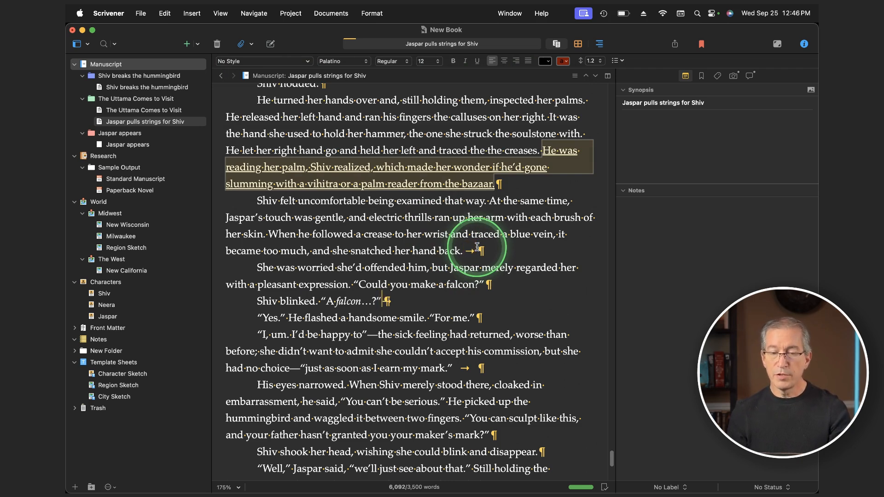
{"action": "key", "text": "super+g"}
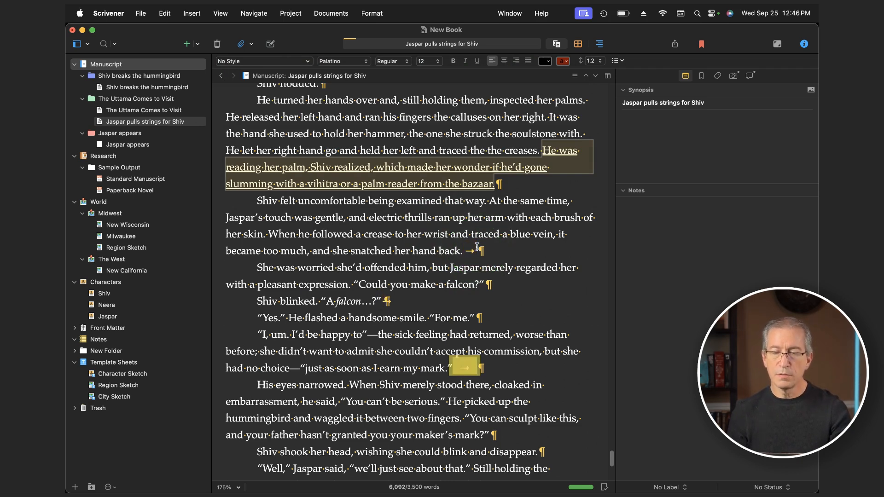
{"action": "key", "text": "super+g"}
{"action": "key", "text": "super+g"}
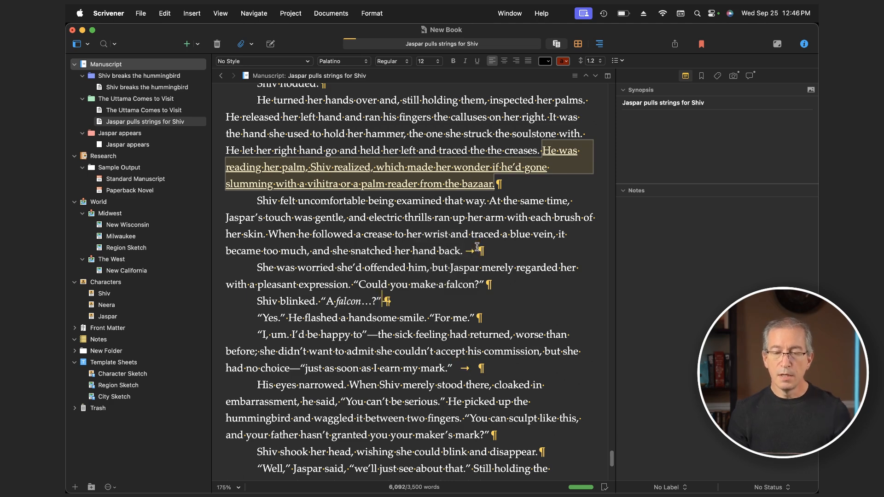
Step: Step through the tab characters and delete them after "snatched her hand back.", "A falcon…?" and "just as soon as I earn my mark."
{"action": "key", "text": "super+g"}
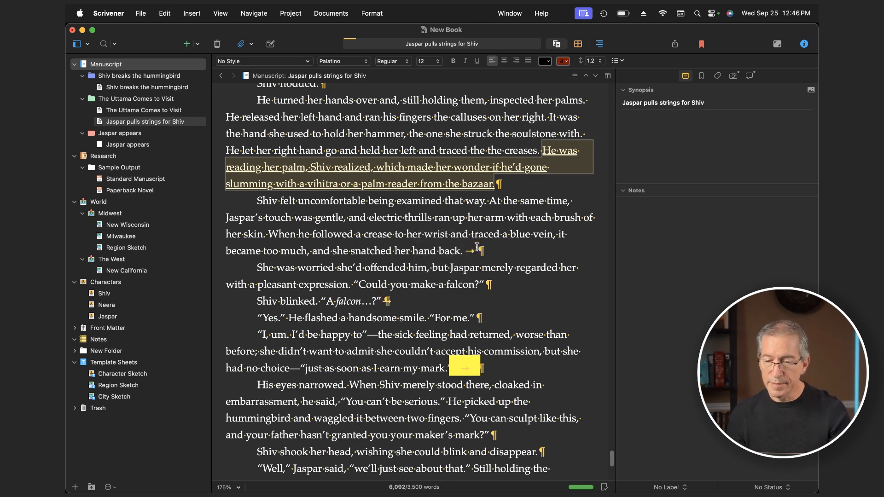
{"action": "key", "text": "super+g"}
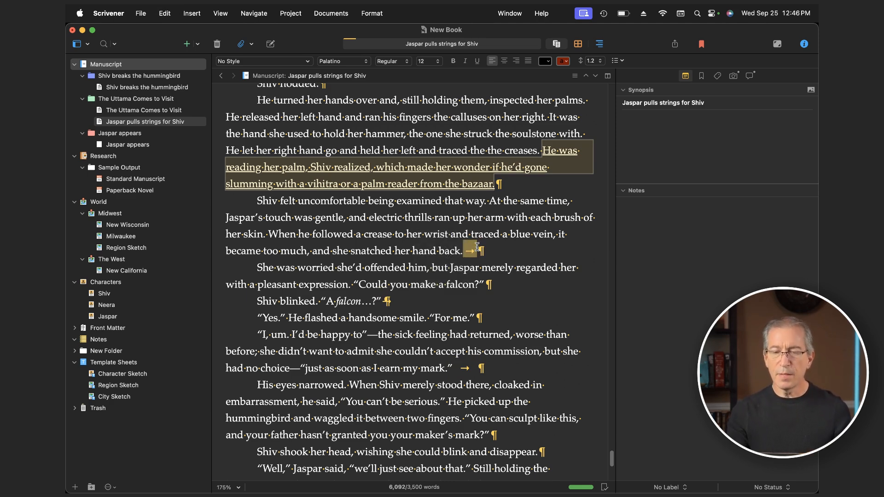
{"action": "key", "text": "BackSpace"}
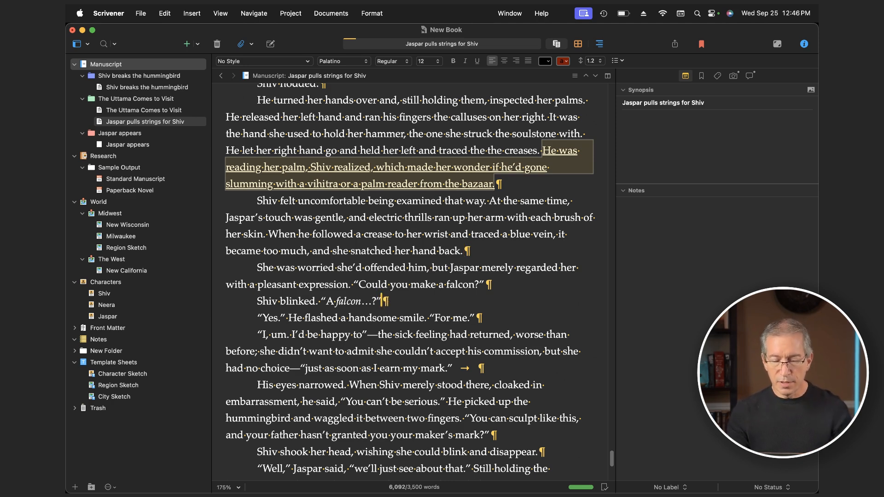
{"action": "key", "text": "super+g"}
{"action": "key", "text": "BackSpace"}
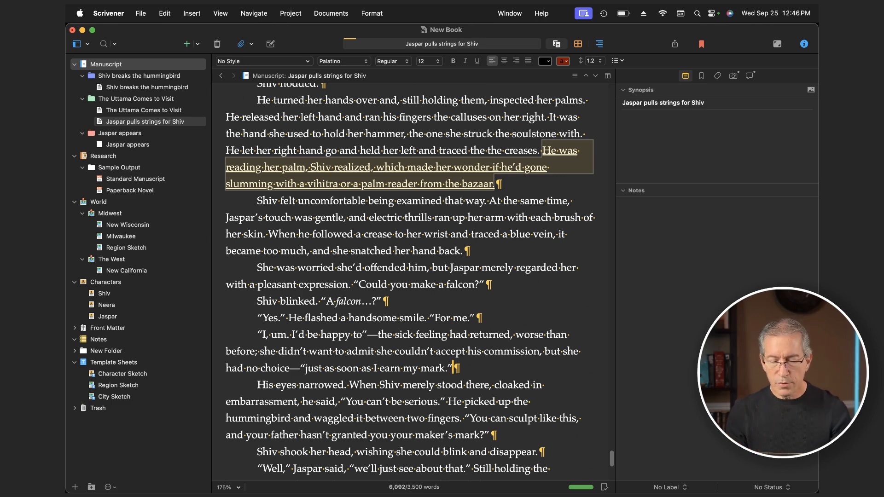
Step: Add a trailing space after "snatched her hand back." and select that space together with the paragraph mark
{"action": "key", "text": "super+f"}
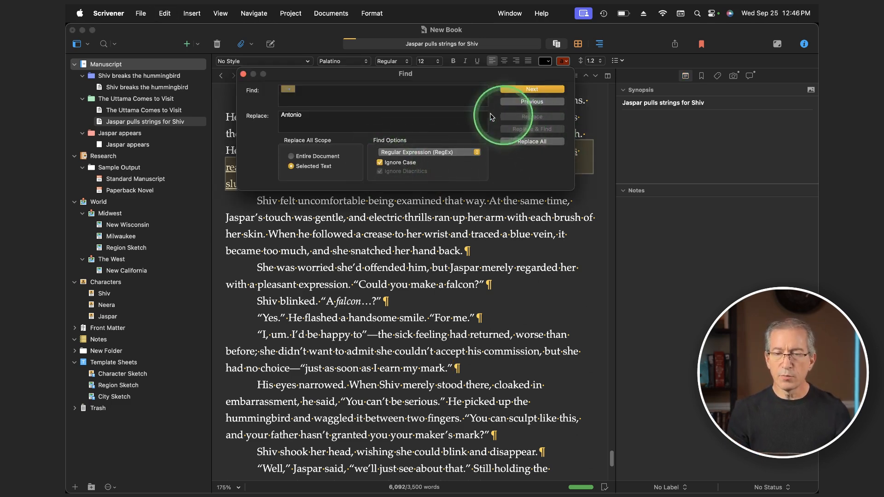
{"action": "left_click", "coordinate": [243, 74]}
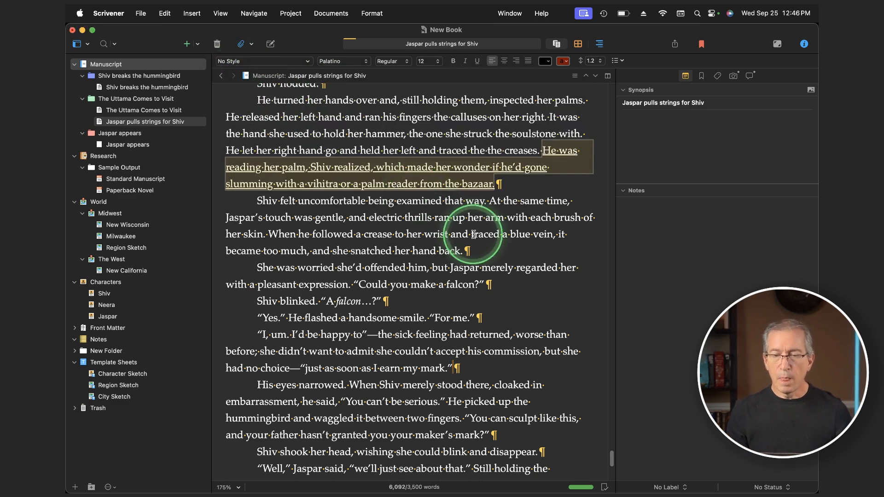
{"action": "left_click", "coordinate": [477, 252]}
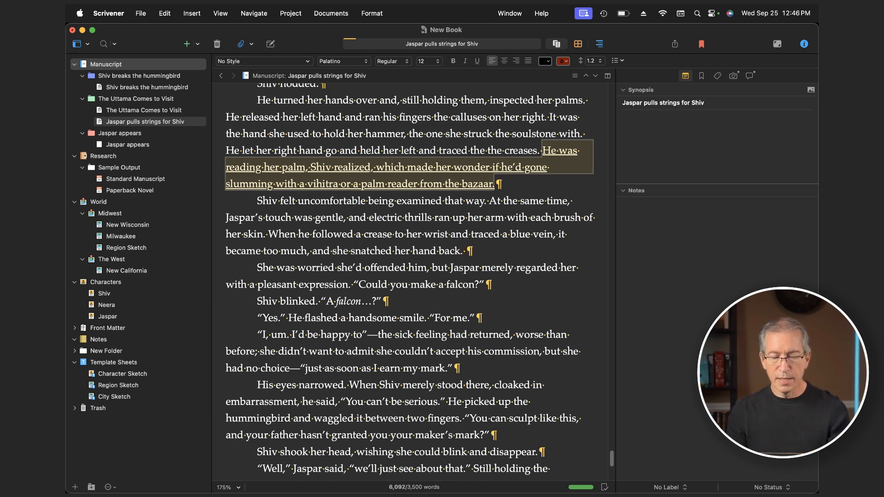
{"action": "key", "text": "shift+Right"}
{"action": "key", "text": "shift+Right"}
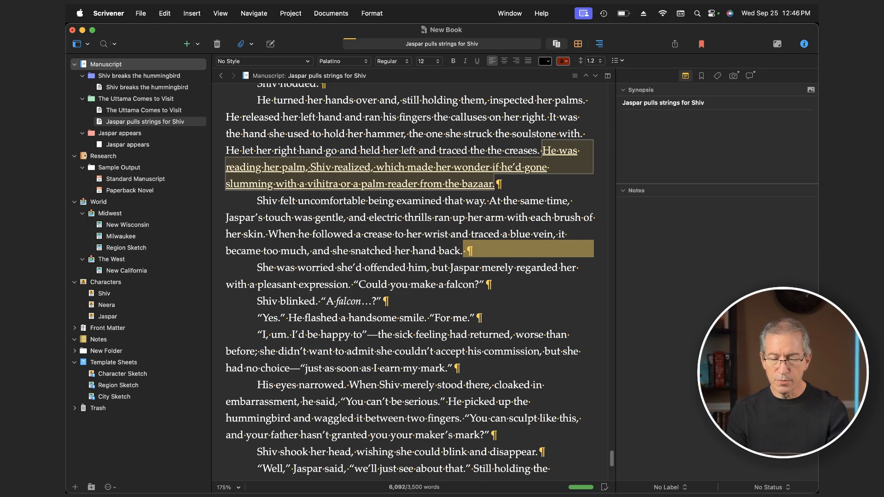
Step: Enter a space followed by a paragraph mark as the search text, find its next occurrence and close the search dialog
{"action": "key", "text": "super+f"}
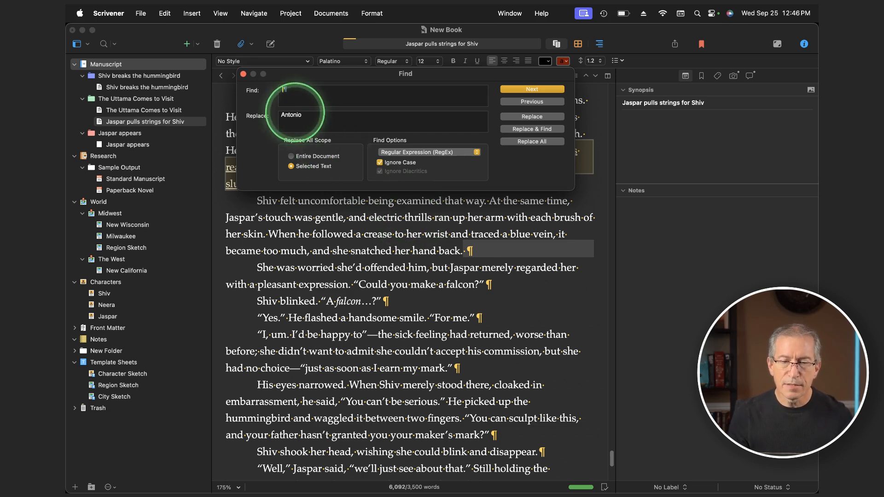
{"action": "left_click", "coordinate": [292, 90]}
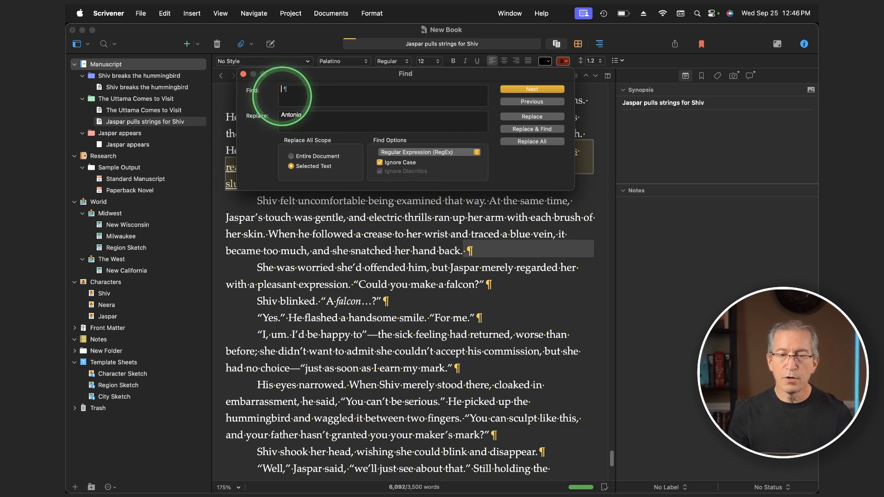
{"action": "left_click", "coordinate": [532, 89]}
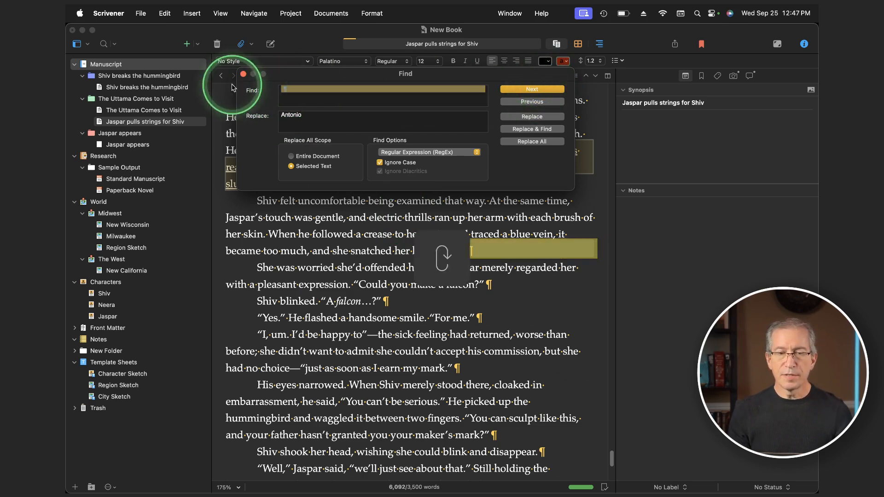
{"action": "left_click", "coordinate": [243, 75]}
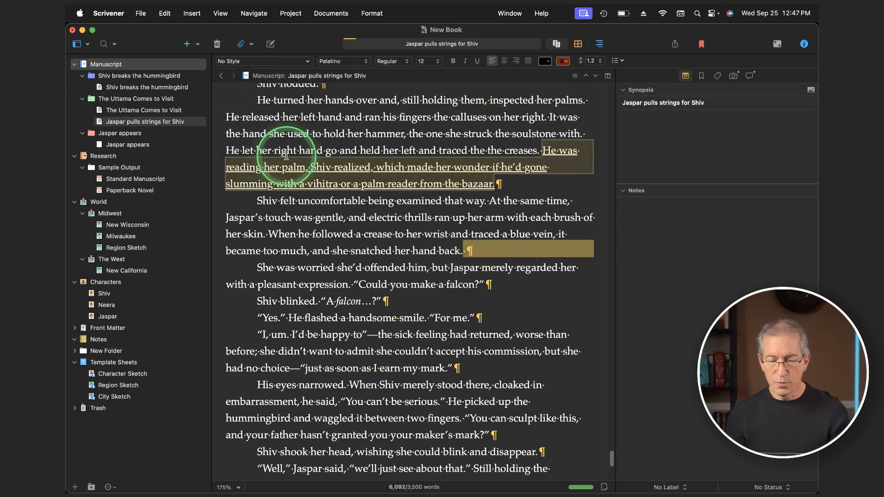
Step: Add trailing spaces after "For me." and "just as soon as I earn my mark." and step through the spaces that precede paragraph marks
{"action": "left_click", "coordinate": [474, 318]}
{"action": "key", "text": "super+g"}
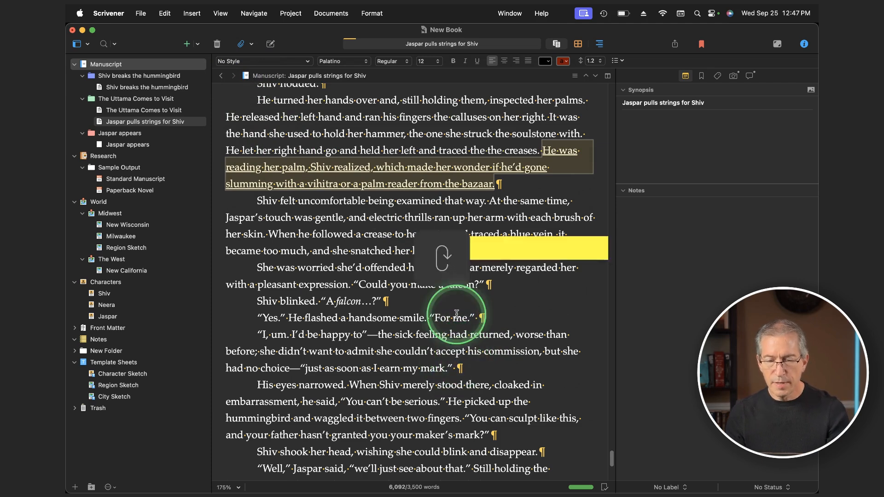
{"action": "key", "text": "super+g"}
{"action": "key", "text": "super+g"}
{"action": "key", "text": "super+g"}
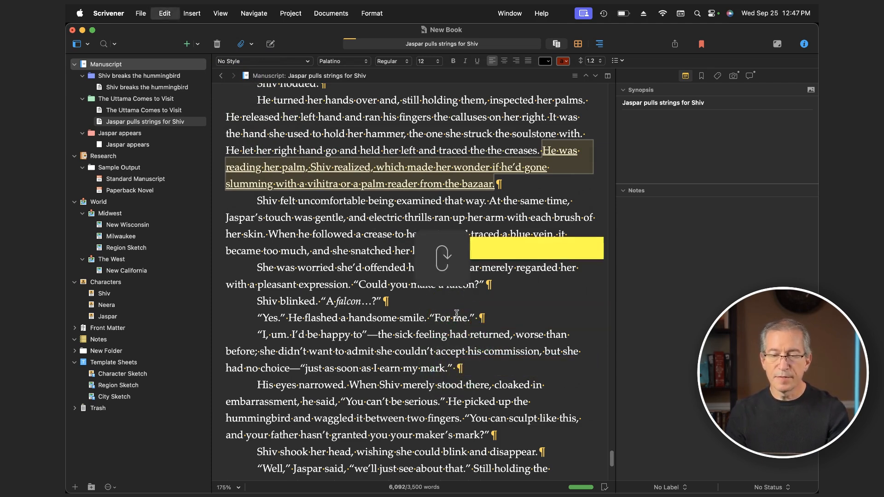
{"action": "left_click", "coordinate": [436, 312]}
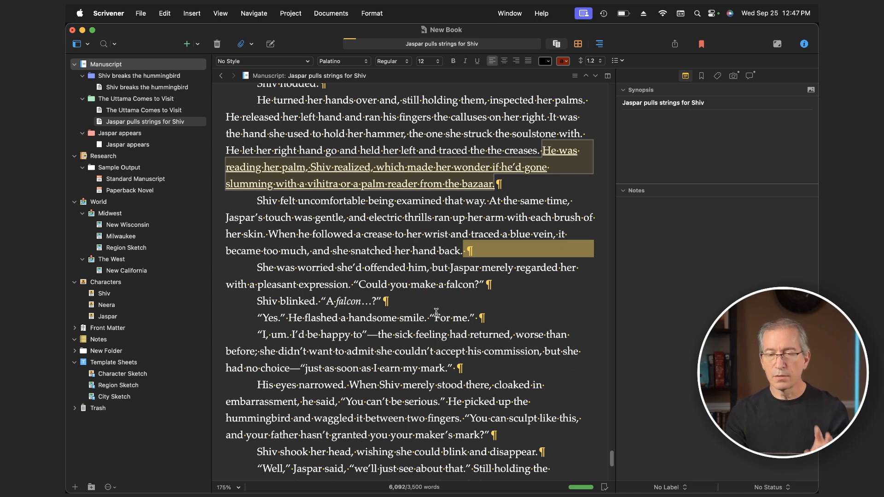
Step: Delete the matched space and paragraph mark after "snatched her hand back.", undo that, and remove only the trailing space
{"action": "key", "text": "BackSpace"}
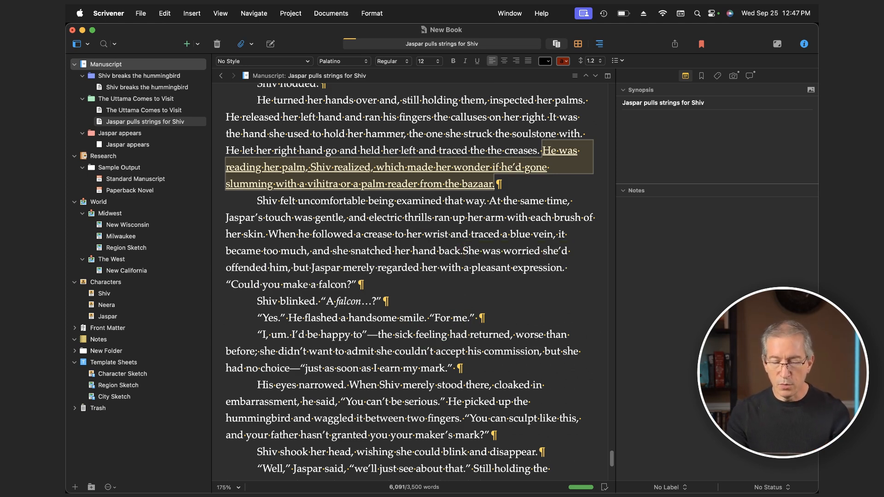
{"action": "key", "text": "super+z"}
{"action": "key", "text": "Left"}
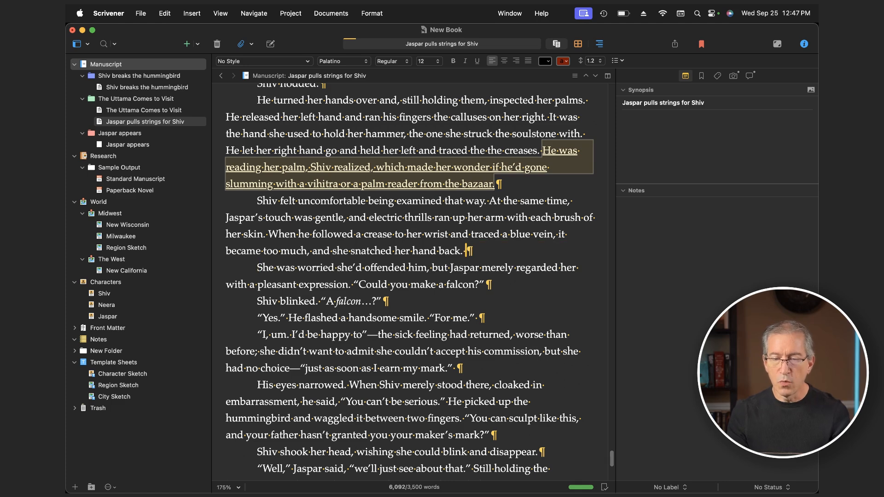
{"action": "key", "text": "Delete"}
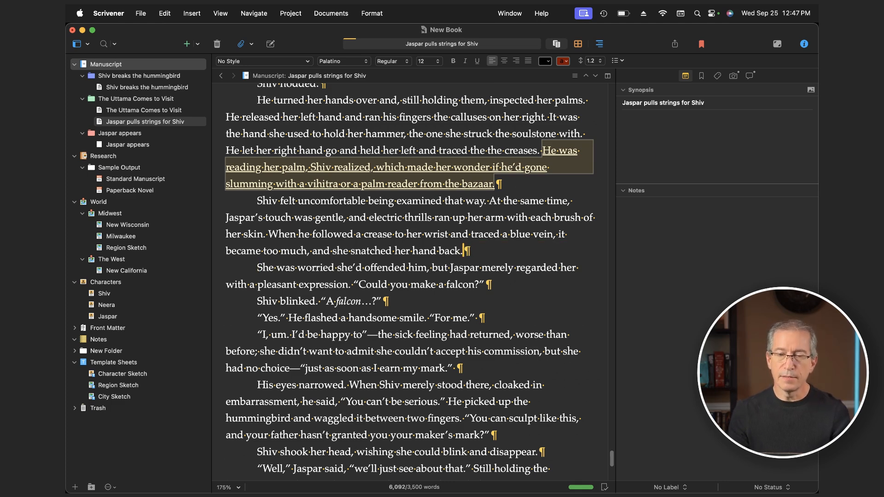
Step: Find the remaining spaces before paragraph marks and remove them after "For me." and "just as soon as I earn my mark."
{"action": "key", "text": "super+g"}
{"action": "key", "text": "Right"}
{"action": "key", "text": "Left"}
{"action": "key", "text": "BackSpace"}
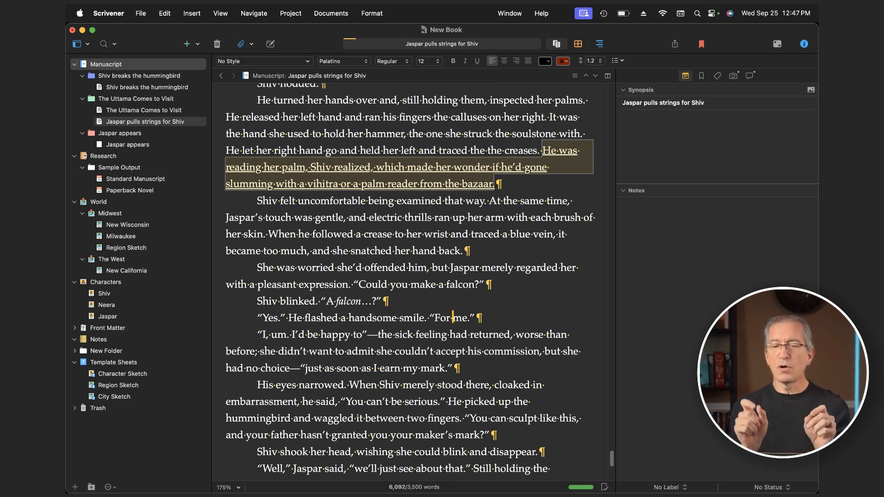
Step: Delete the word "was" from "It was the hand she used" and enter it again
{"action": "left_click", "coordinate": [571, 116]}
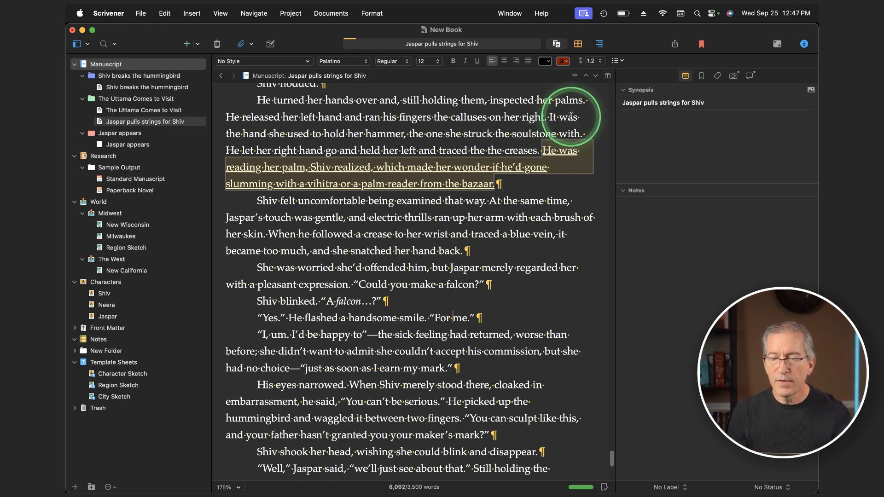
{"action": "double_click", "coordinate": [571, 116]}
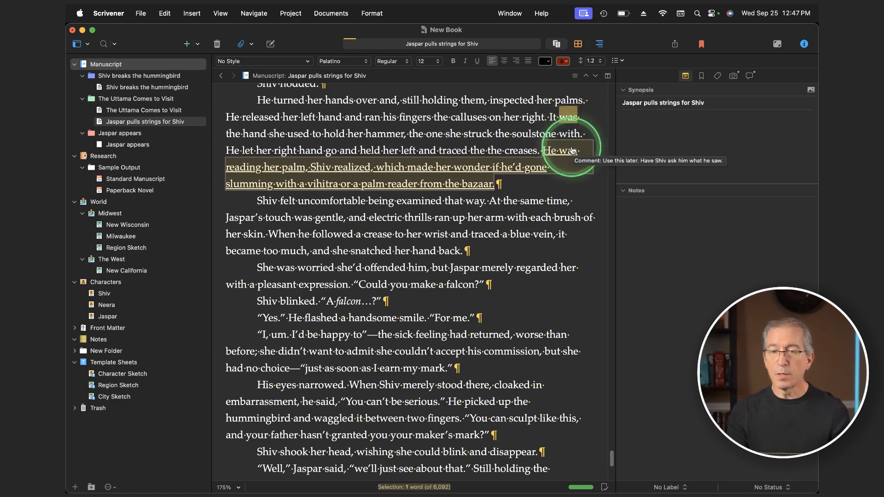
{"action": "key", "text": "BackSpace"}
{"action": "left_click", "coordinate": [548, 196]}
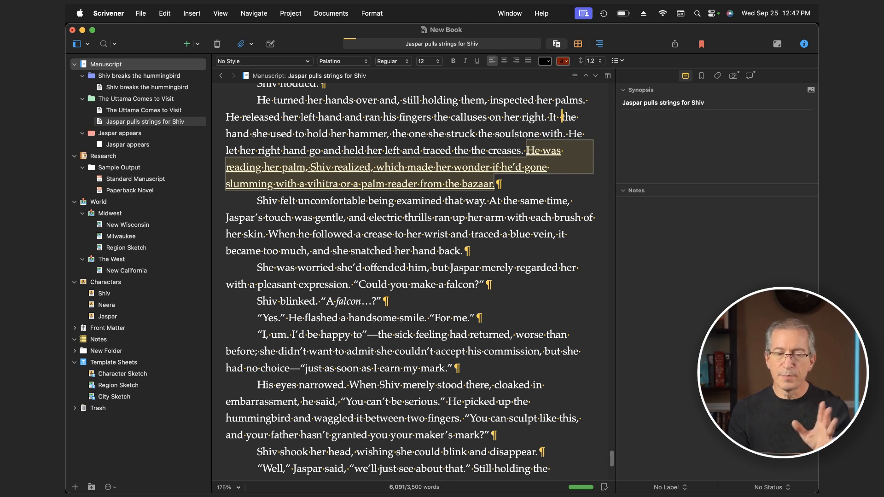
{"action": "type", "text": "was"}
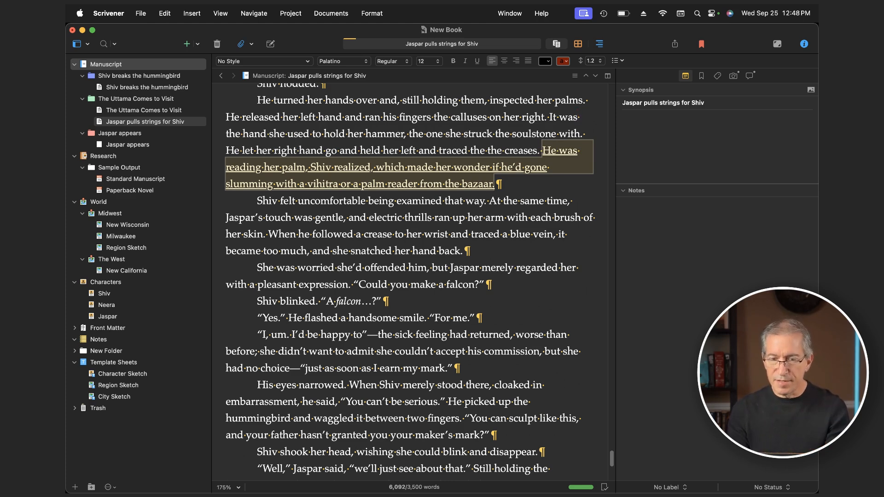
Step: Create double spaces by deleting "was" after "It", adding a space after "blue" and "worse", and adding two spaces after "For me."
{"action": "key", "text": "BackSpace"}
{"action": "key", "text": "BackSpace"}
{"action": "key", "text": "BackSpace"}
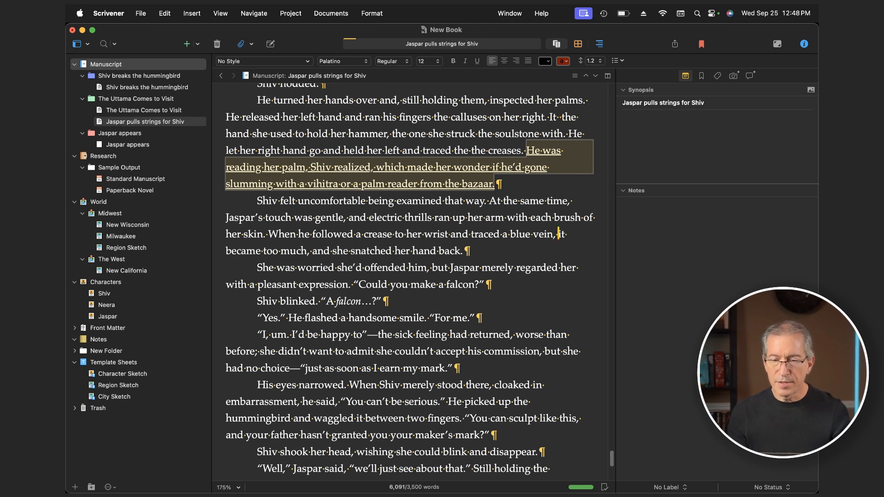
{"action": "key", "text": "Left"}
{"action": "key", "text": "Left"}
{"action": "key", "text": "Down"}
{"action": "key", "text": "Down"}
{"action": "key", "text": "Down"}
{"action": "key", "text": "Down"}
{"action": "key", "text": "Down"}
{"action": "key", "text": "Down"}
{"action": "key", "text": "Up"}
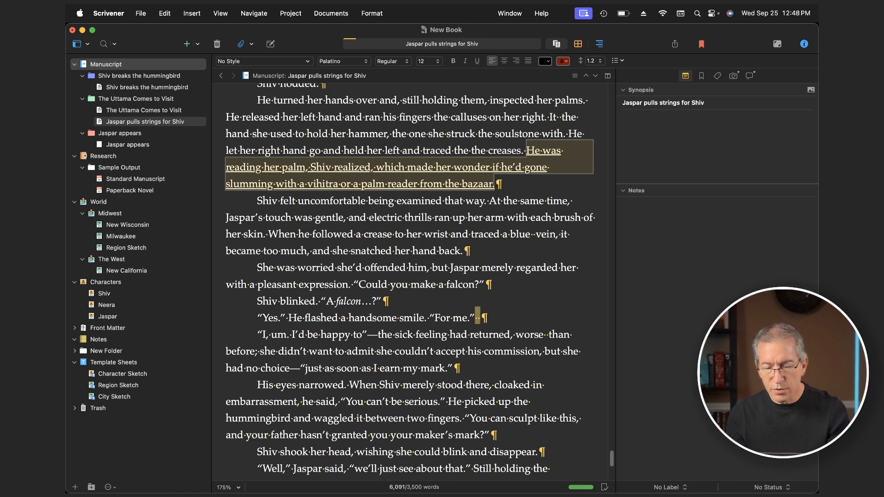
Step: Enter a double space as the search text, find its next occurrence and continue searching with the dialog closed
{"action": "key", "text": "super+f"}
{"action": "key", "text": "BackSpace"}
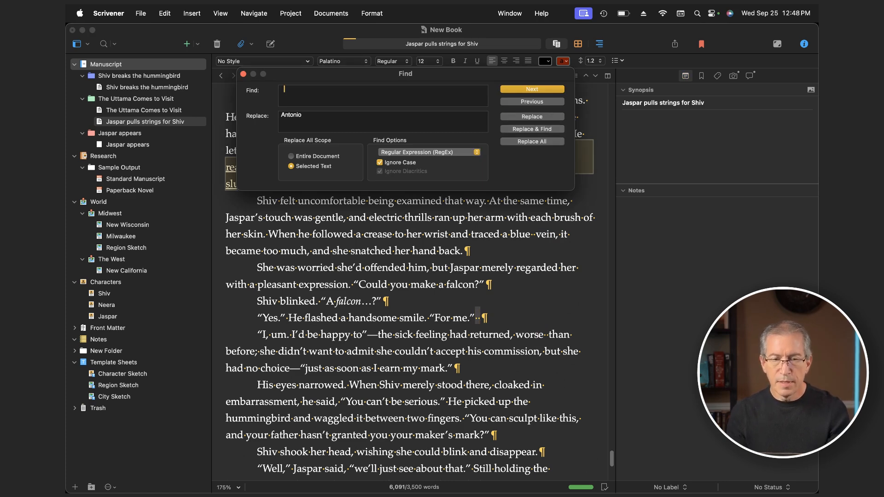
{"action": "left_click", "coordinate": [535, 90]}
{"action": "key", "text": "Escape"}
{"action": "key", "text": "super+g"}
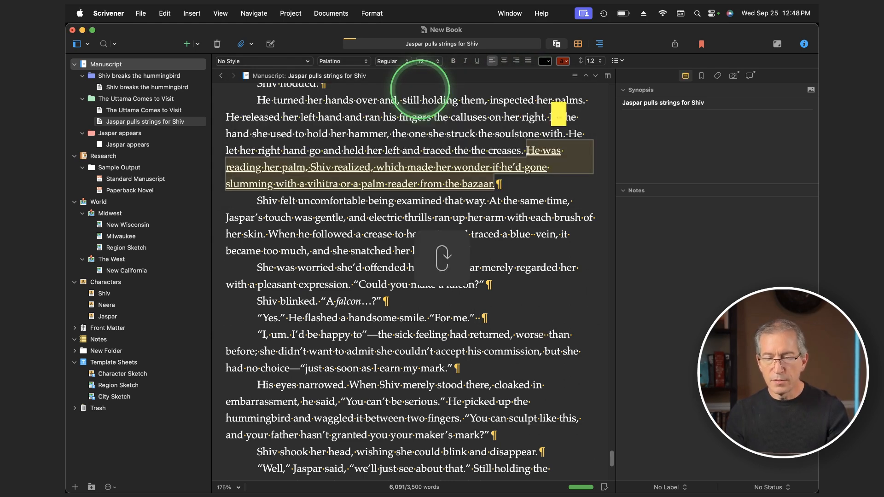
Step: Step through the double spaces in the scene and reduce them to single spaces
{"action": "key", "text": "super+g"}
{"action": "key", "text": "super+g"}
{"action": "key", "text": "super+g"}
{"action": "key", "text": "super+g"}
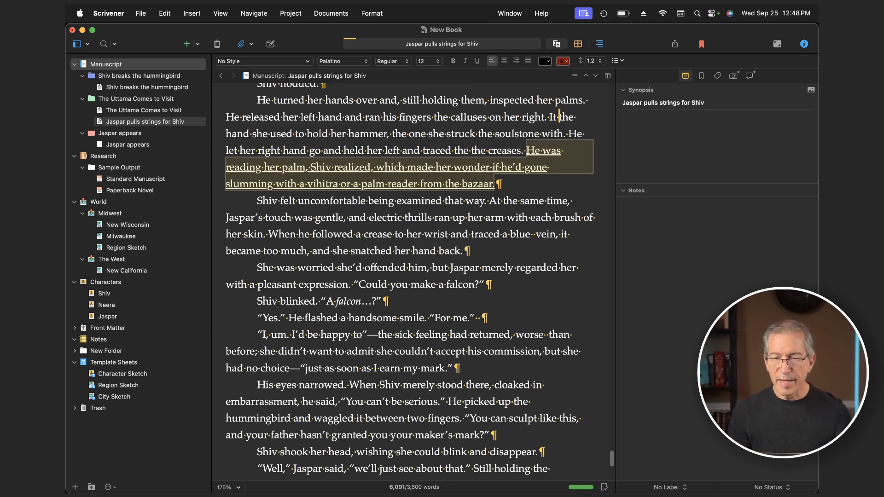
{"action": "key", "text": "super+g"}
{"action": "key", "text": "super+g"}
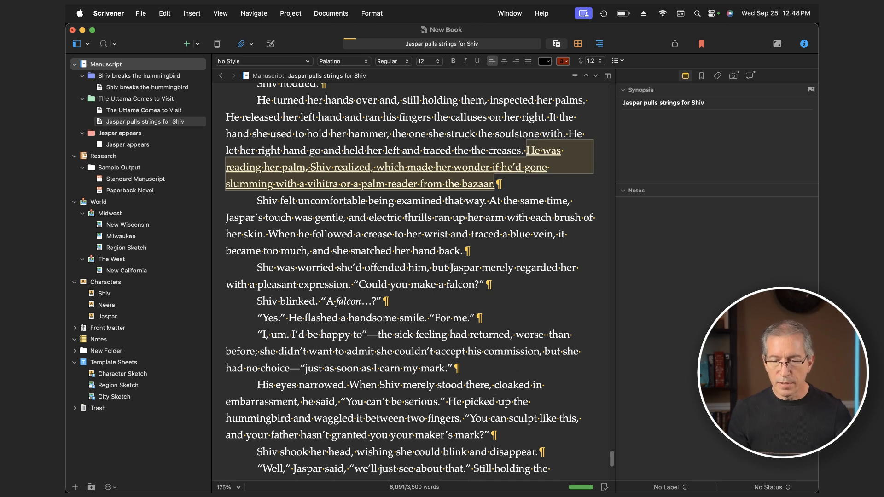
{"action": "key", "text": "super+g"}
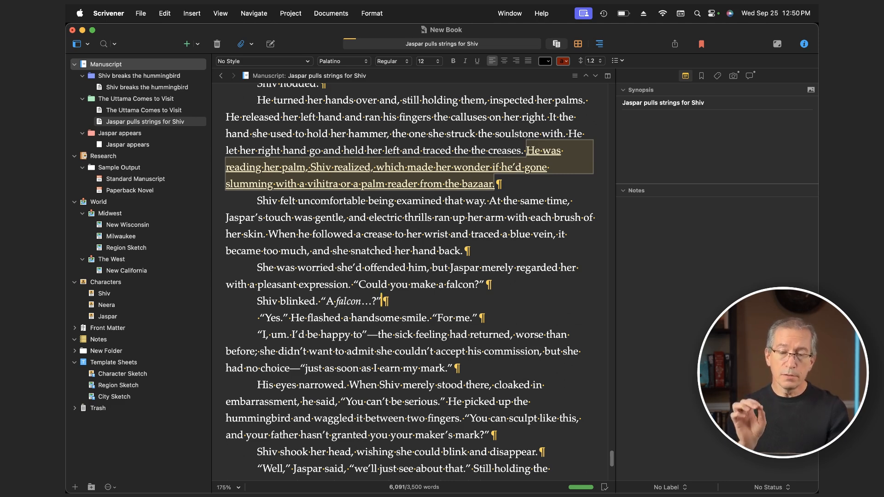
Step: Search for a paragraph mark followed by a space, using the one before "Yes." as the search text
{"action": "key", "text": "shift+Right"}
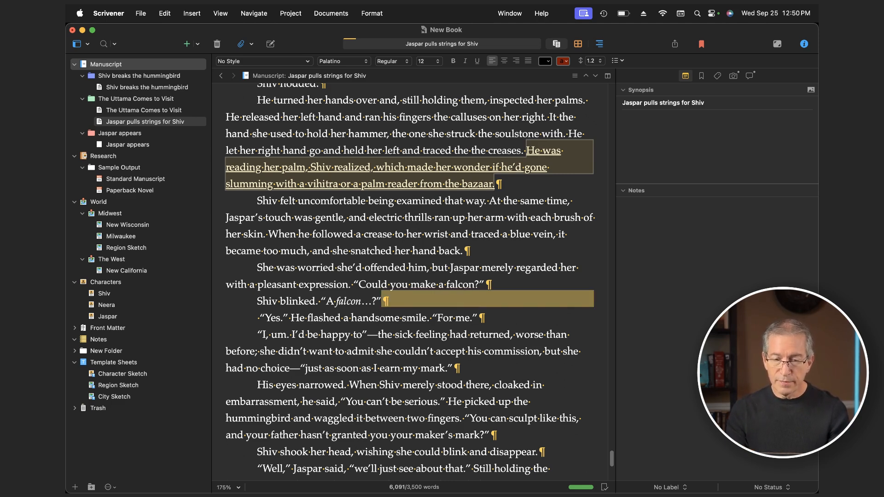
{"action": "key", "text": "shift+Right"}
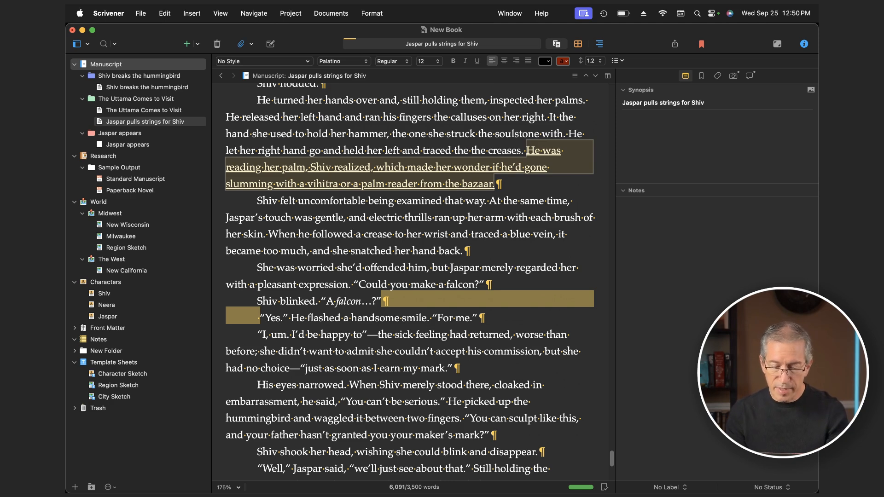
{"action": "key", "text": "super+f"}
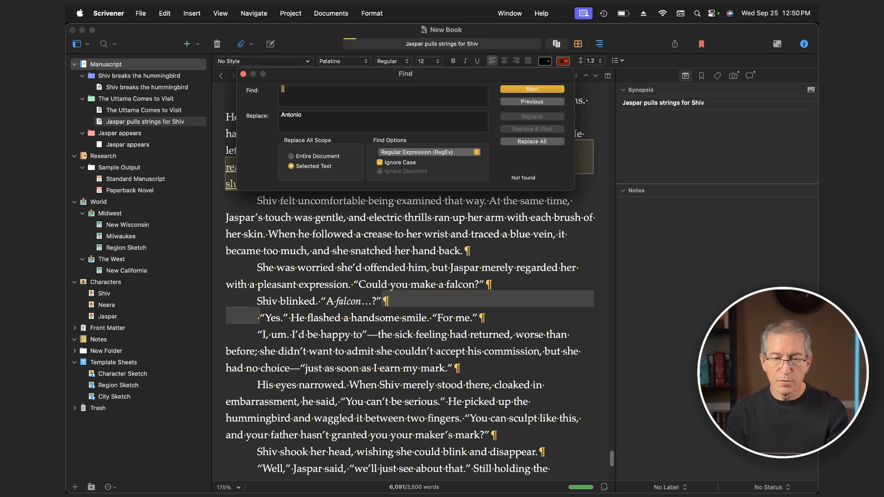
{"action": "key", "text": "super+v"}
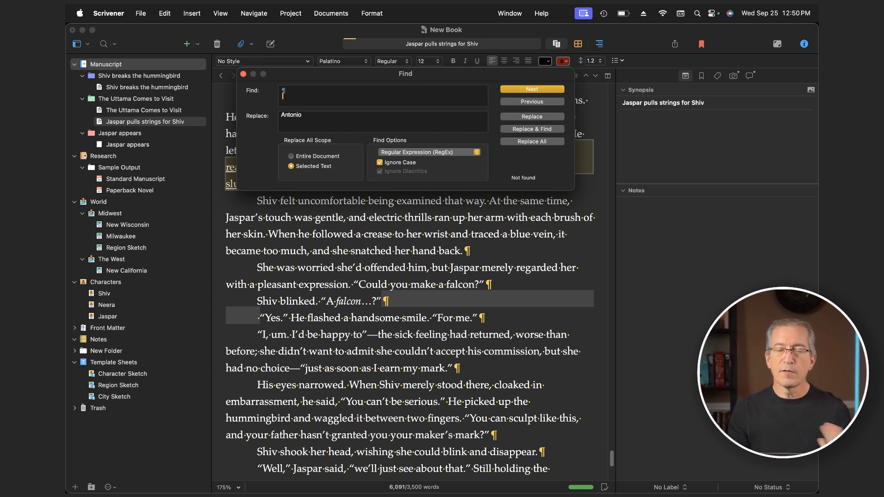
{"action": "left_click", "coordinate": [525, 90]}
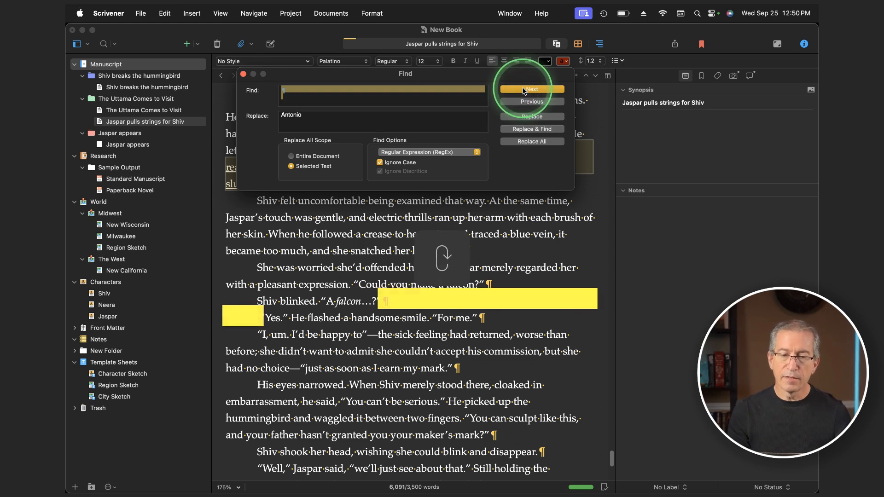
Step: Close the Find dialog and delete the extra space before "Yes."
{"action": "left_click", "coordinate": [243, 75]}
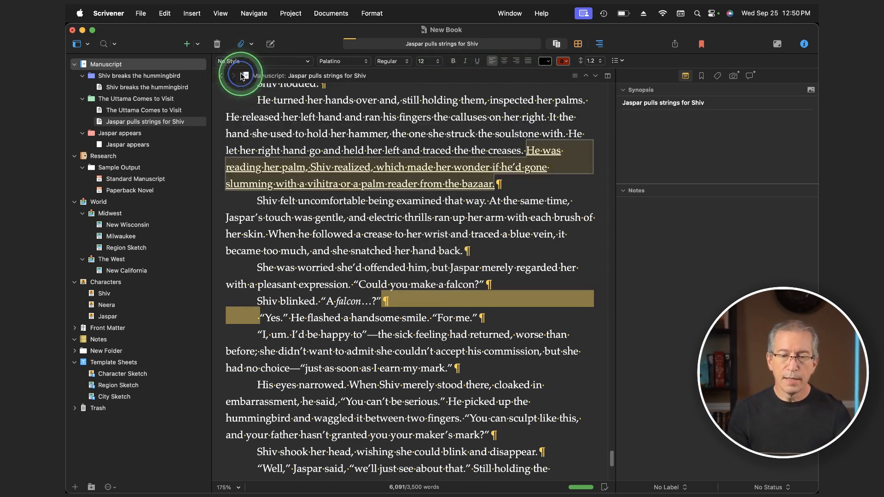
{"action": "left_click", "coordinate": [261, 321]}
{"action": "key", "text": "BackSpace"}
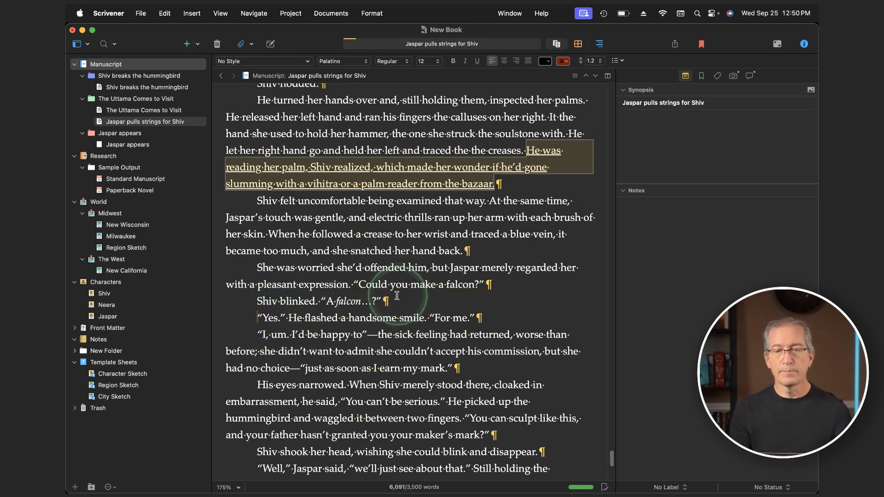
Step: Hide the invisible characters in the editor
{"action": "left_click", "coordinate": [320, 185]}
{"action": "left_click_drag", "start_coordinate": [218, 15], "coordinate": [359, 177]}
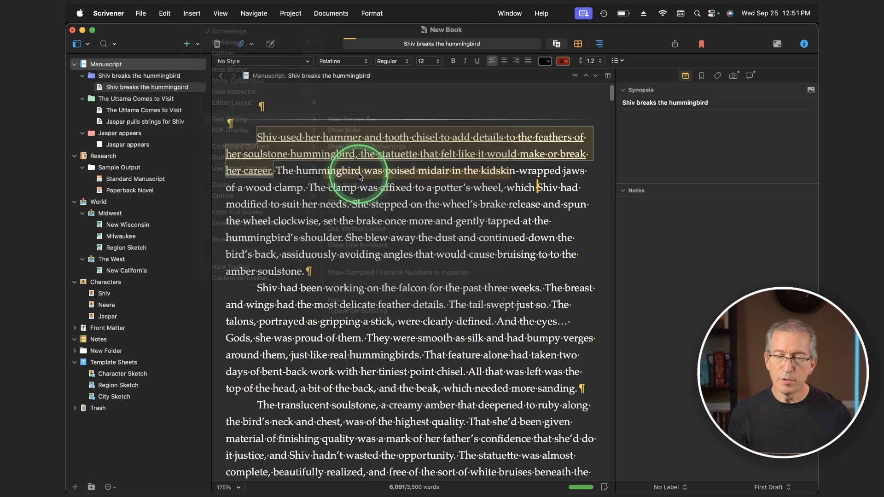
{"action": "left_click", "coordinate": [380, 230]}
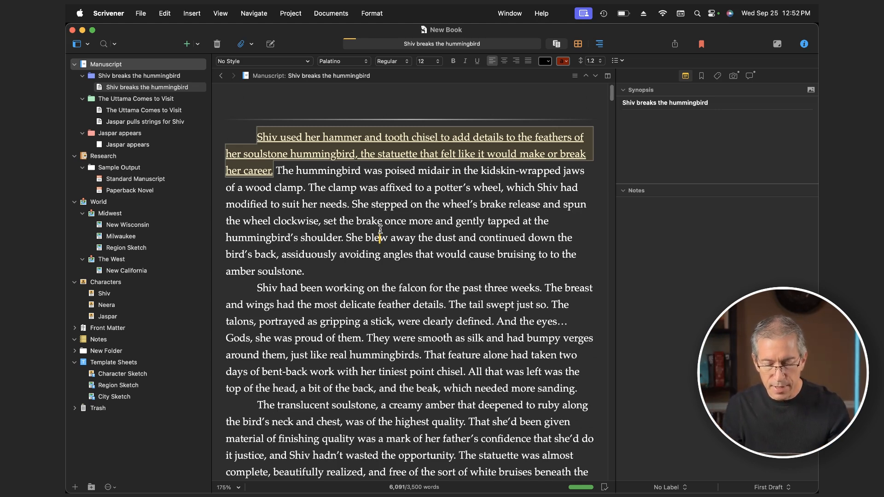
Step: Search for repeated words with the regular expression \b(\w+)\s+\1\b and delete the duplicate "to" after "bruising"
{"action": "key", "text": "super+f"}
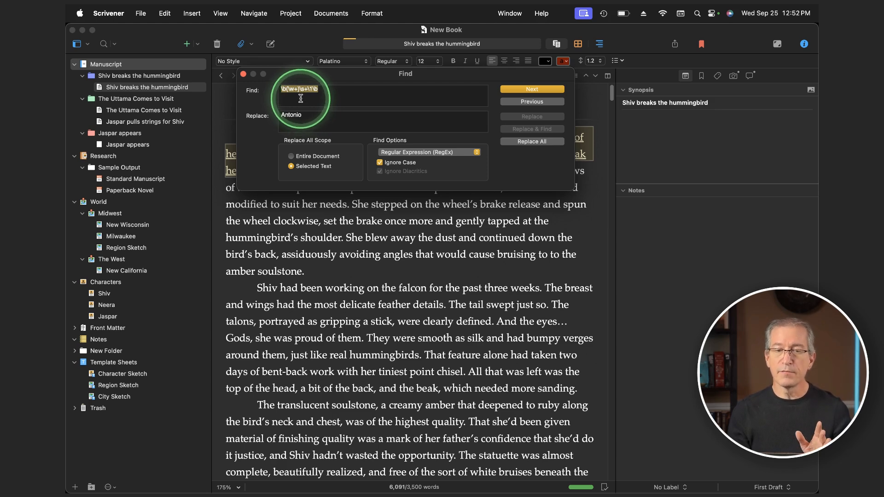
{"action": "left_click", "coordinate": [284, 97]}
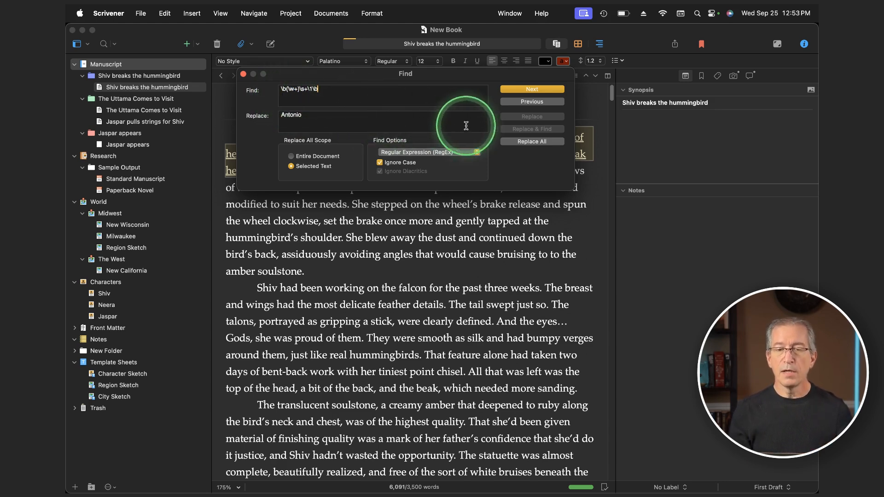
{"action": "left_click", "coordinate": [528, 90]}
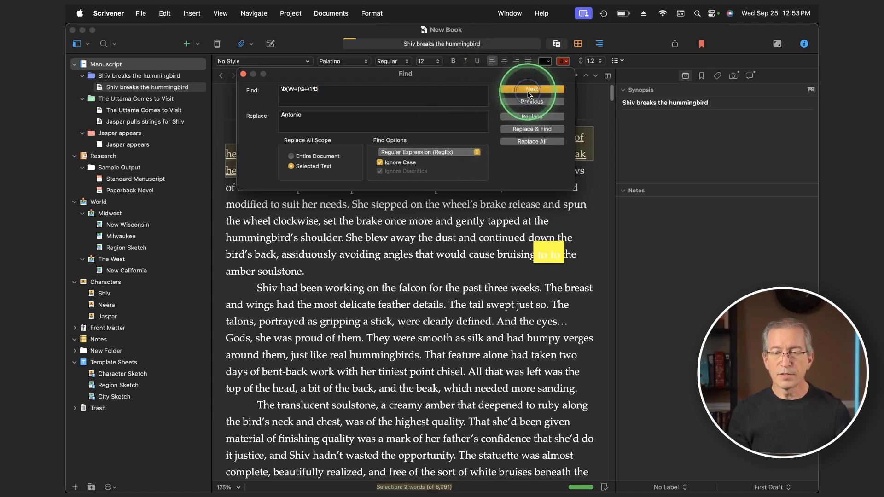
{"action": "left_click", "coordinate": [243, 74]}
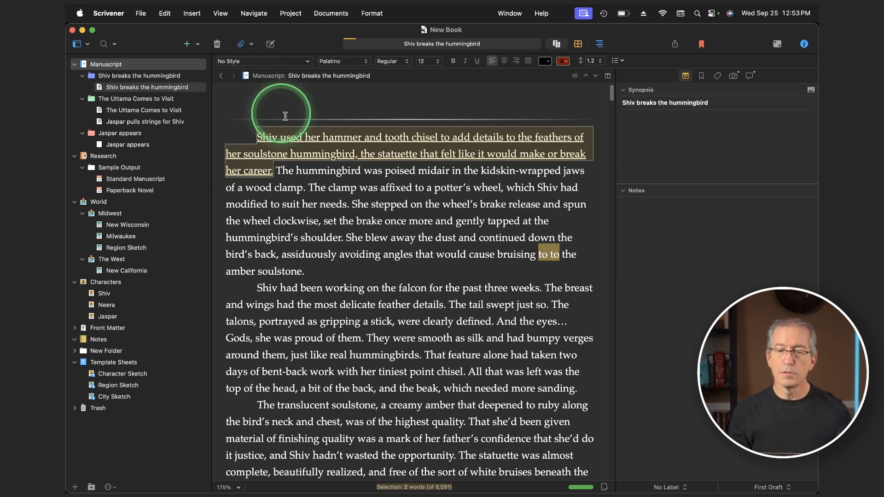
{"action": "double_click", "coordinate": [544, 255]}
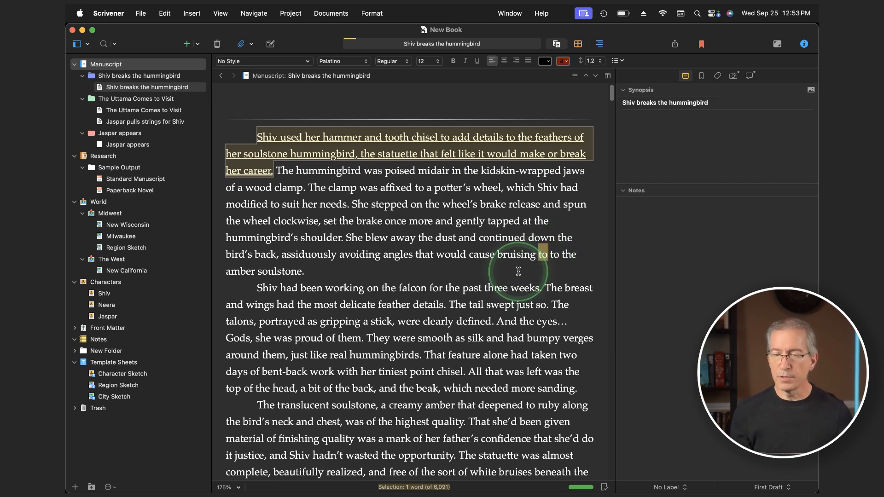
{"action": "key", "text": "BackSpace"}
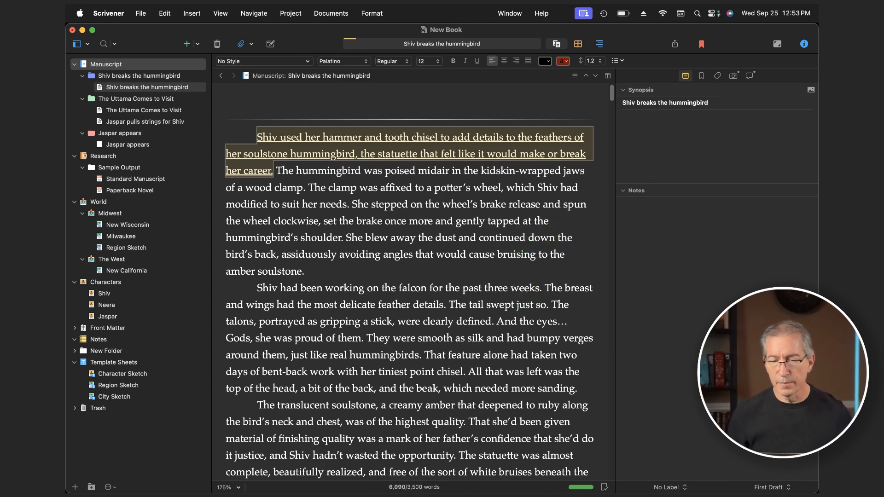
Step: Find the next repeated word and delete the extra "the" before "creases"
{"action": "key", "text": "super+g"}
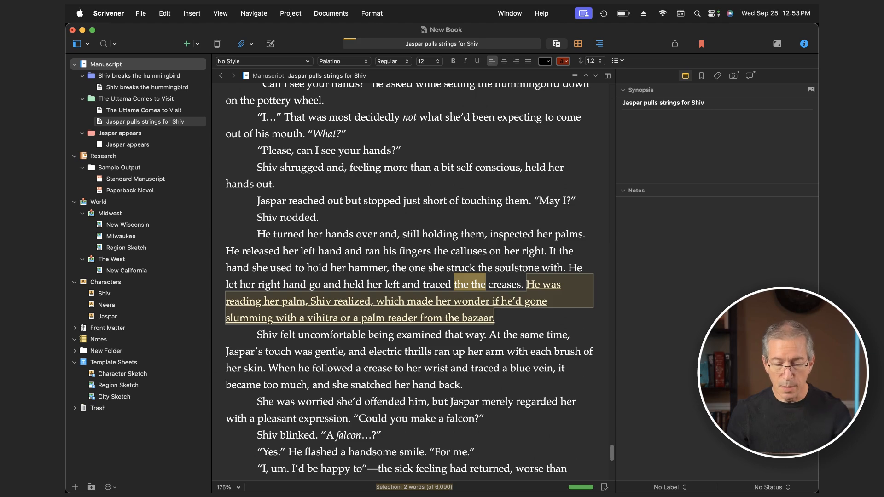
{"action": "key", "text": "Right"}
{"action": "key", "text": "BackSpace"}
{"action": "key", "text": "BackSpace"}
{"action": "key", "text": "BackSpace"}
{"action": "key", "text": "BackSpace"}
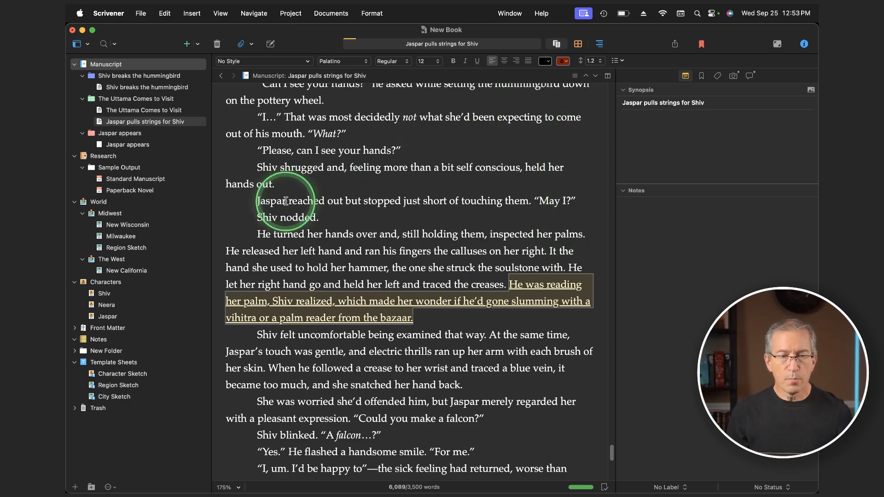
Step: Set the find option to Contains and search the Manuscript, including its comments, for the comment author's surname
{"action": "scroll", "coordinate": [286, 201], "scroll_direction": "up", "scroll_amount": 3}
{"action": "scroll", "coordinate": [285, 201], "scroll_direction": "up", "scroll_amount": 15}
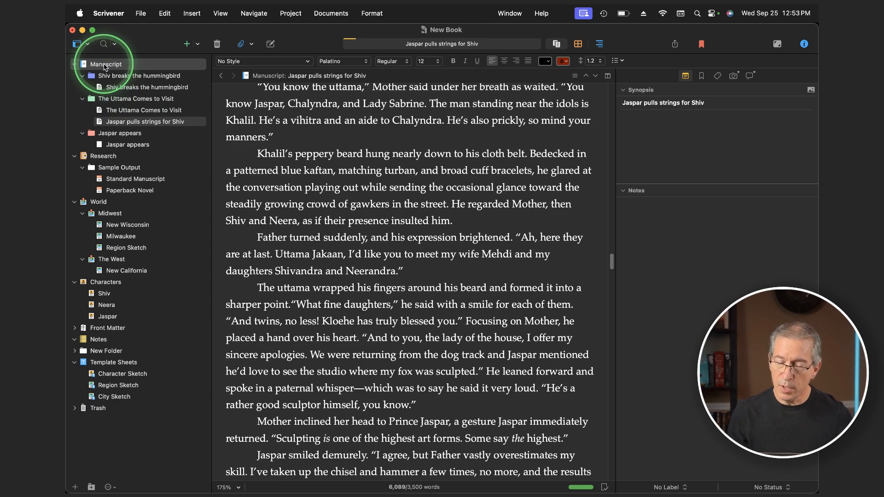
{"action": "left_click", "coordinate": [105, 67]}
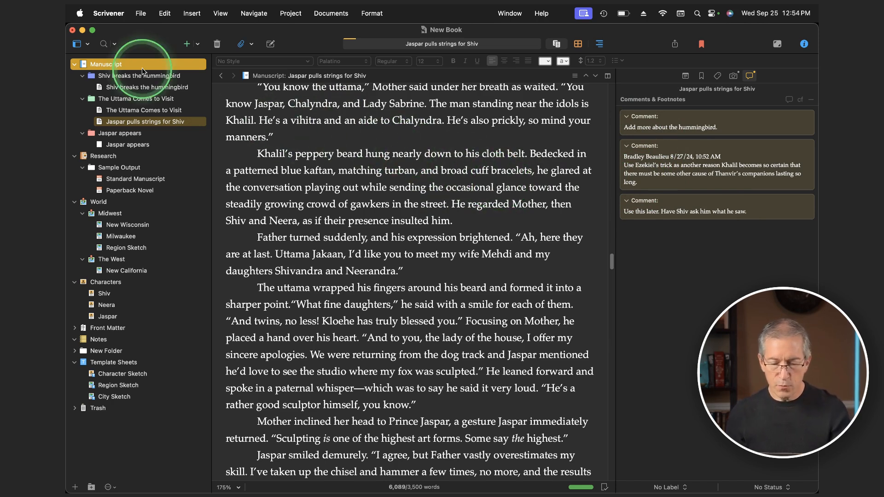
{"action": "key", "text": "super+f"}
{"action": "left_click", "coordinate": [390, 151]}
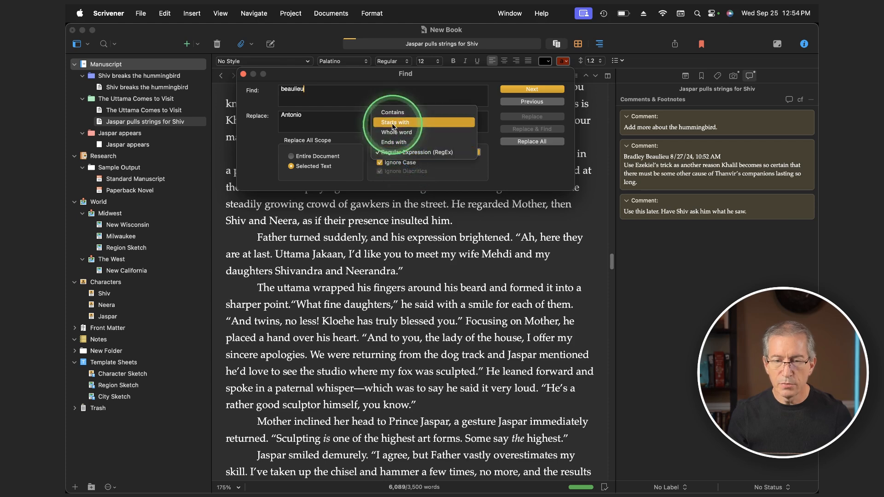
{"action": "left_click", "coordinate": [392, 112]}
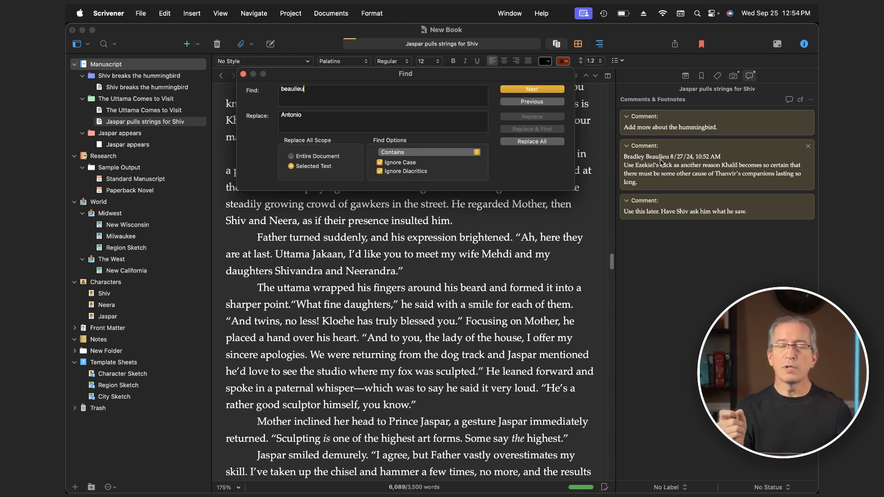
{"action": "left_click", "coordinate": [524, 89]}
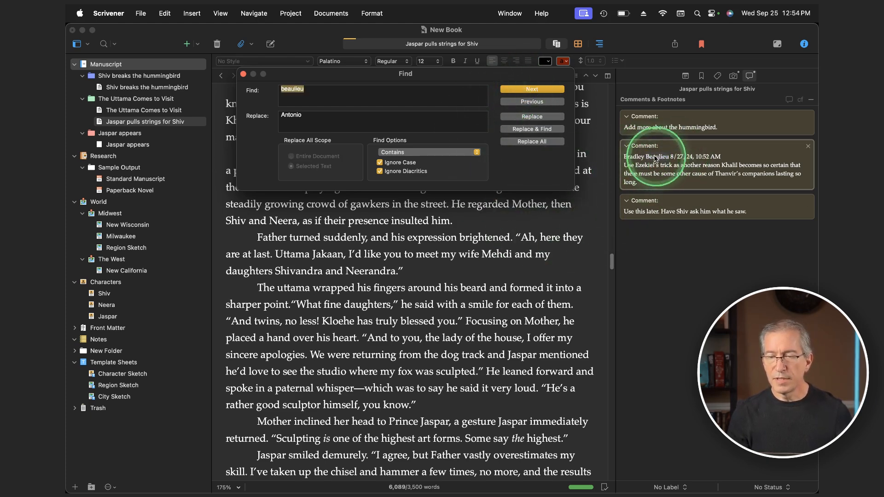
Step: Replace the search text with "ezekiel" and find its next occurrence
{"action": "double_click", "coordinate": [298, 94]}
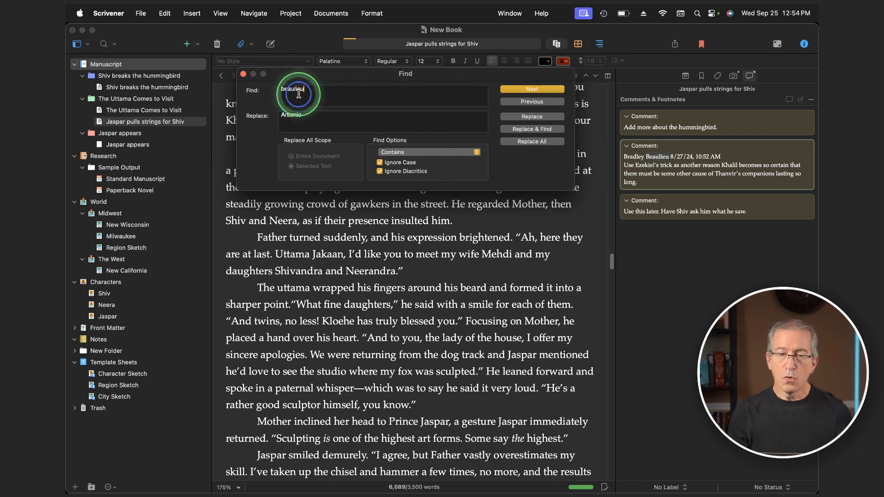
{"action": "type", "text": "ezekiel"}
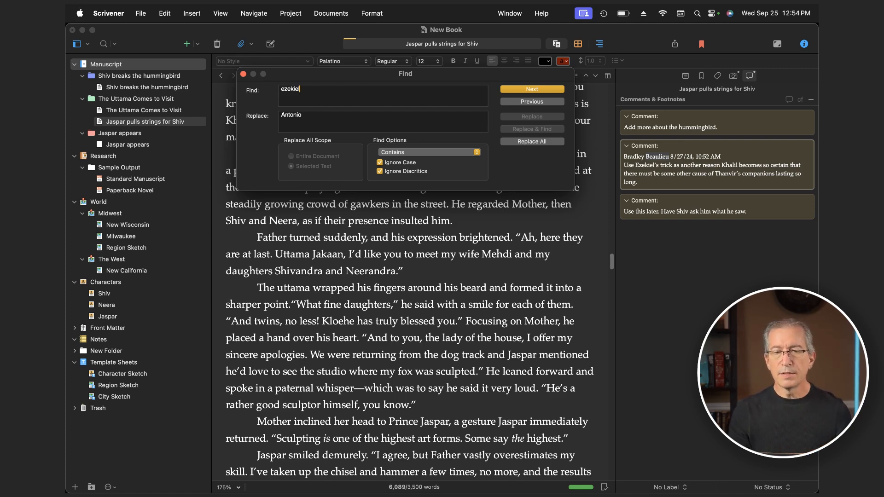
{"action": "key", "text": "Return"}
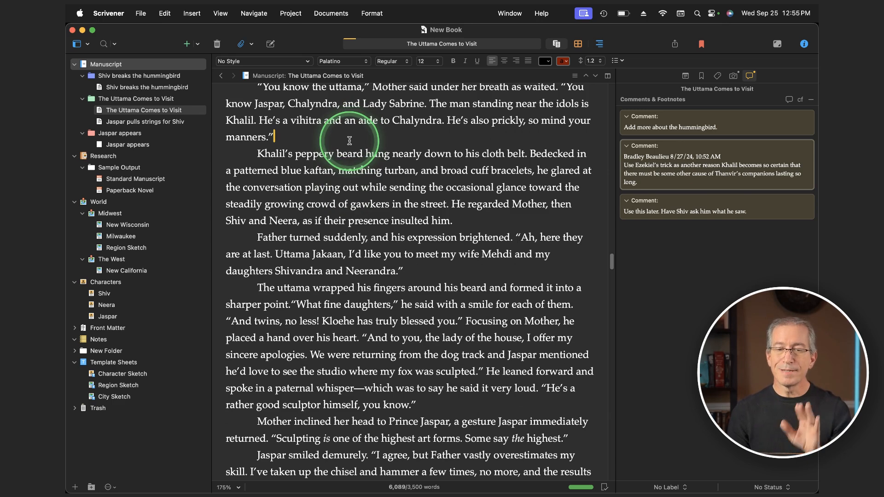
Step: Split the editor side by side with the inspector hidden, and widen the first editor pane
{"action": "left_click", "coordinate": [607, 76]}
{"action": "left_click", "coordinate": [804, 44]}
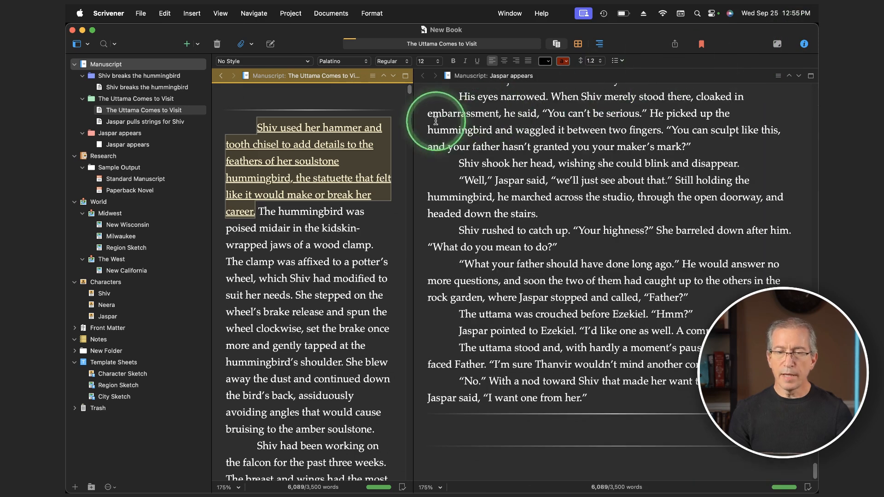
{"action": "left_click_drag", "start_coordinate": [417, 123], "coordinate": [551, 123]}
{"action": "left_click", "coordinate": [418, 208]}
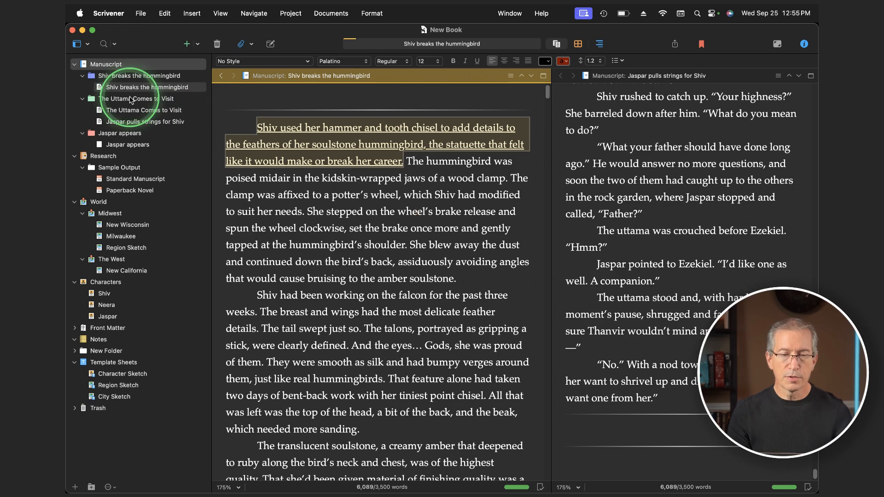
Step: Select every chapter and scene in the binder from "Shiv breaks the hummingbird" through "Jaspar appears"
{"action": "left_click", "coordinate": [116, 79]}
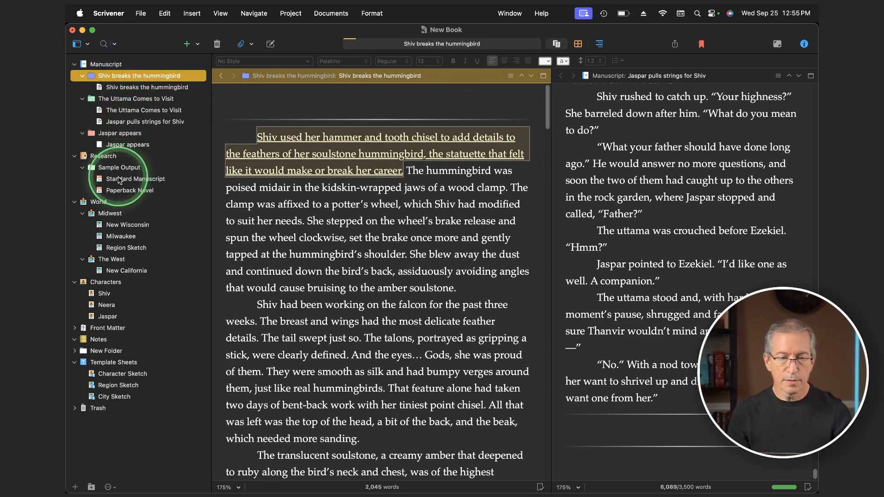
{"action": "left_click", "coordinate": [119, 144], "text": "shift"}
{"action": "left_click", "coordinate": [358, 226]}
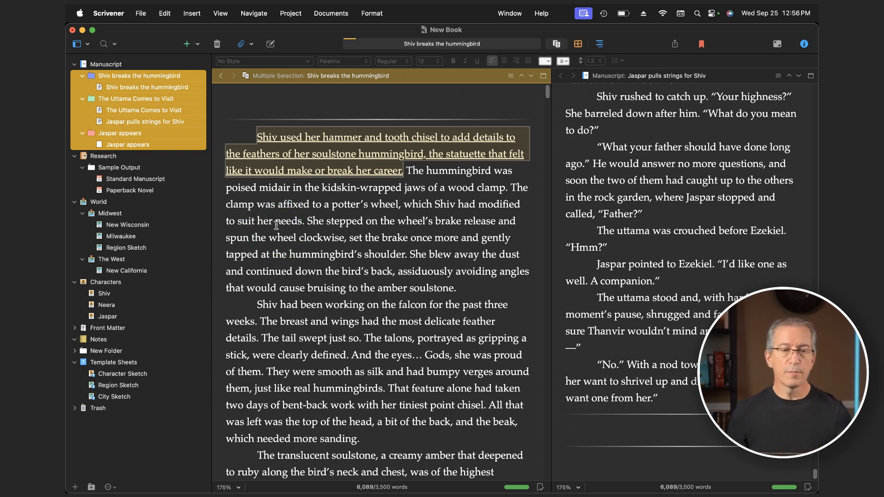
{"action": "scroll", "coordinate": [132, 166], "scroll_direction": "down", "scroll_amount": 1}
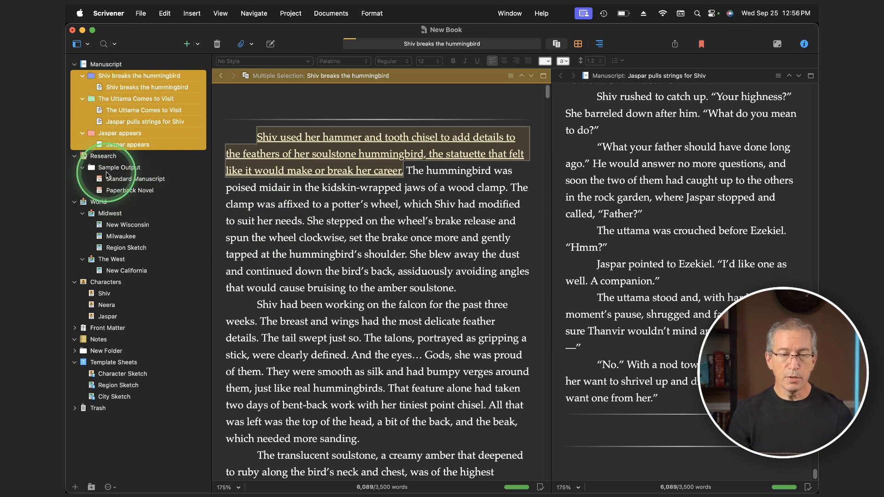
{"action": "scroll", "coordinate": [103, 251], "scroll_direction": "down", "scroll_amount": 1}
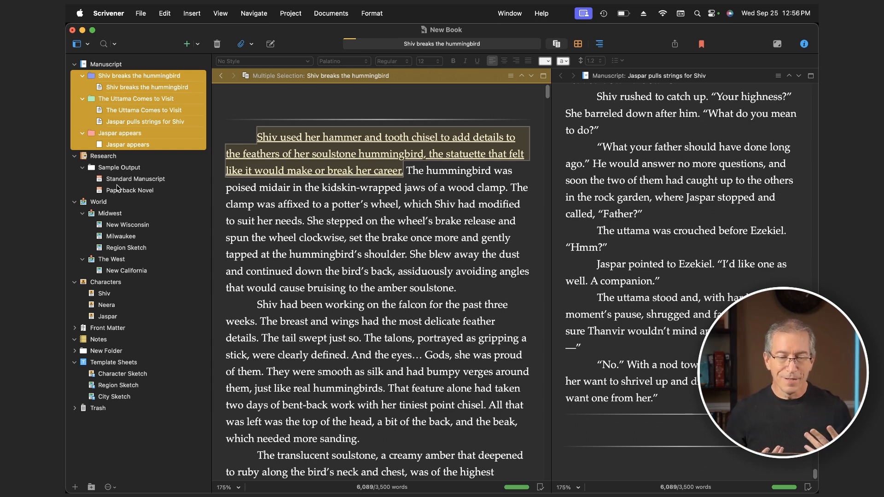
Step: Open the project search and review its search areas, operators and other search options
{"action": "left_click", "coordinate": [104, 44]}
{"action": "left_click", "coordinate": [119, 62]}
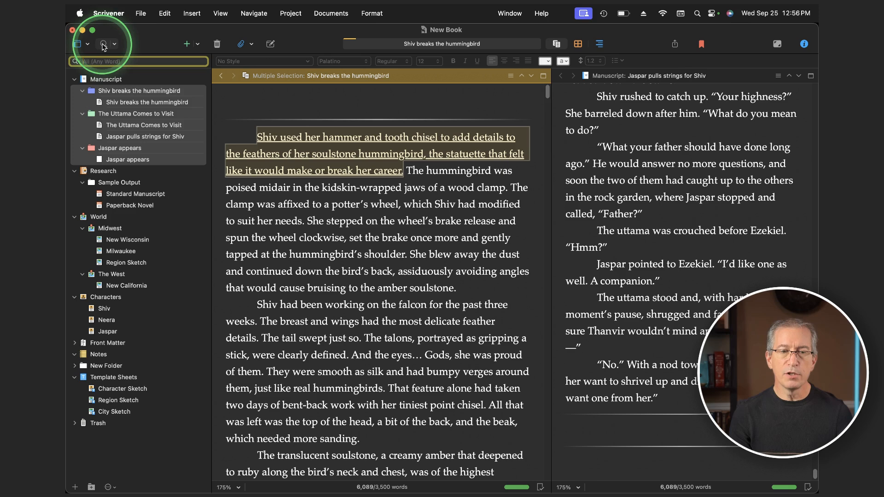
{"action": "left_click", "coordinate": [104, 45]}
{"action": "left_click", "coordinate": [104, 45]}
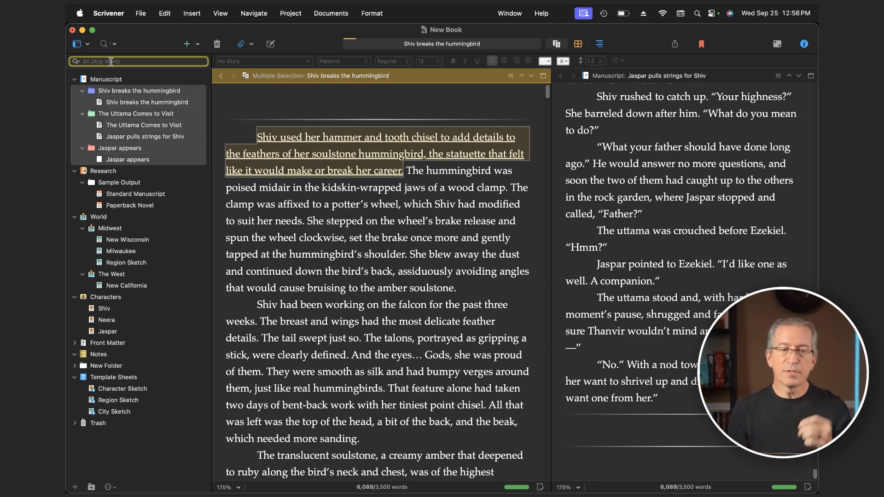
{"action": "left_click", "coordinate": [76, 62]}
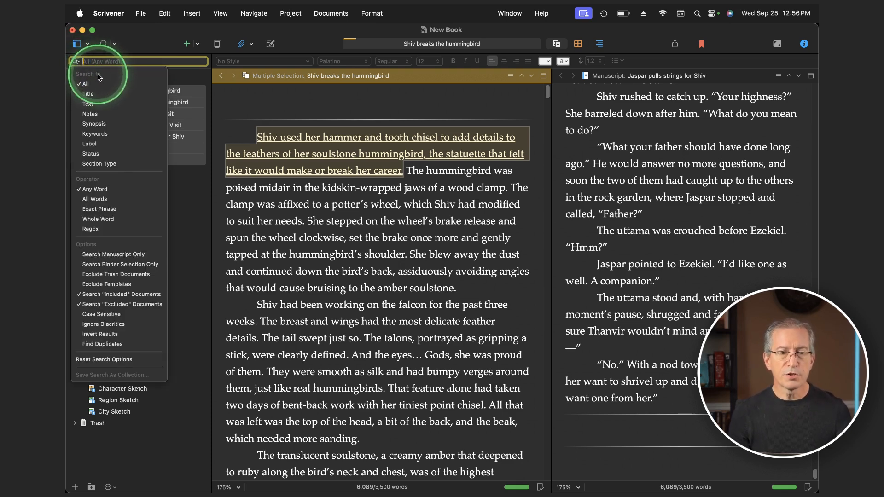
{"action": "left_click", "coordinate": [93, 106]}
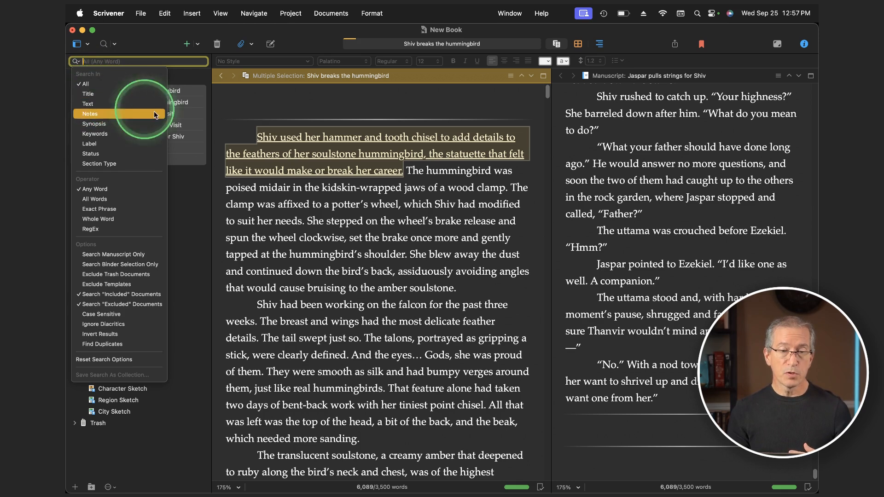
{"action": "left_click", "coordinate": [253, 191]}
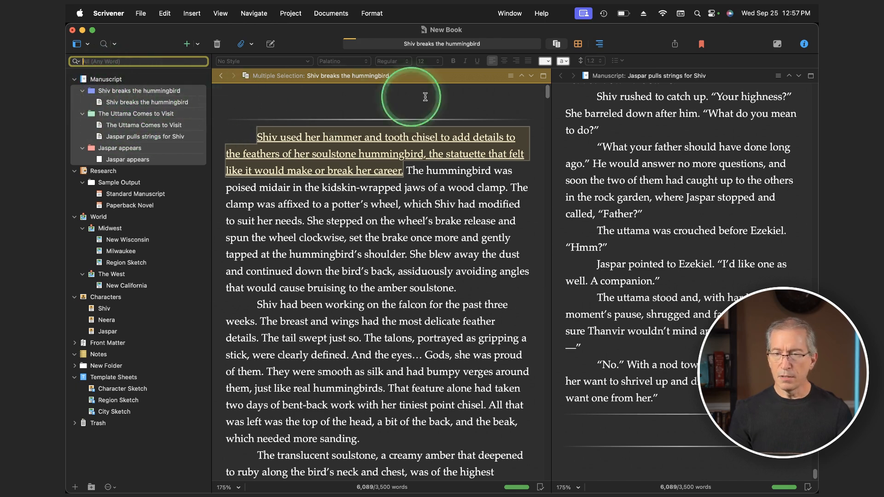
Step: Remove the editor split and show the inspector to point out the synopsis and notes of "Shiv breaks the hummingbird"
{"action": "left_click", "coordinate": [543, 76]}
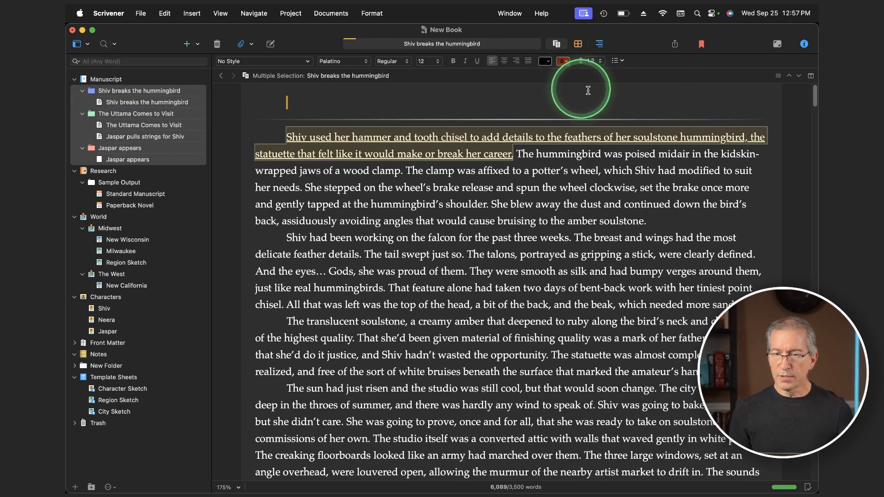
{"action": "left_click", "coordinate": [804, 44]}
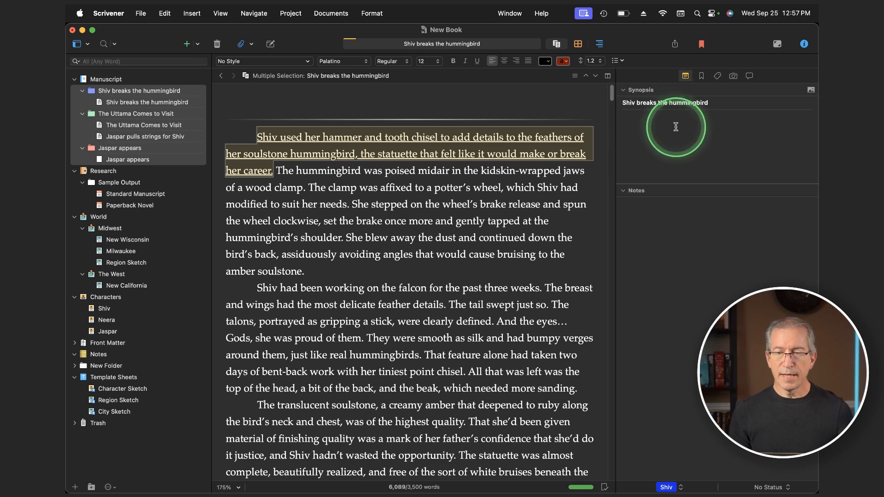
{"action": "left_click", "coordinate": [645, 119]}
{"action": "left_click", "coordinate": [647, 234]}
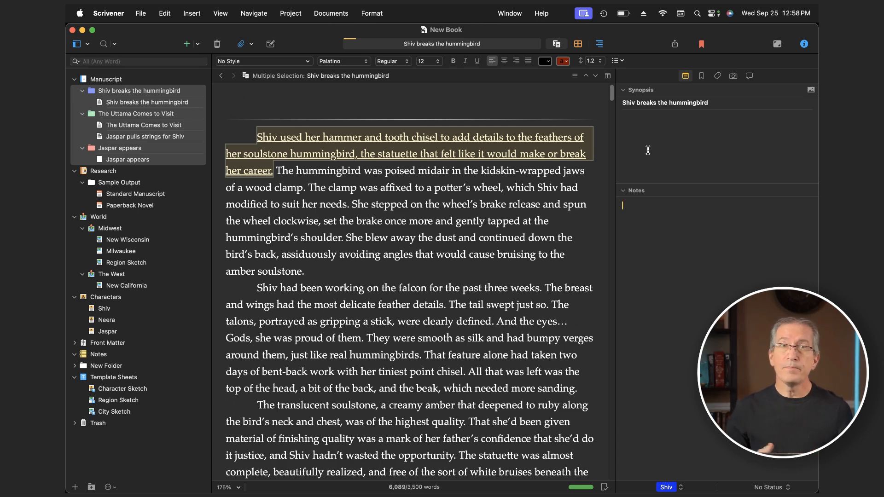
{"action": "left_click", "coordinate": [666, 123]}
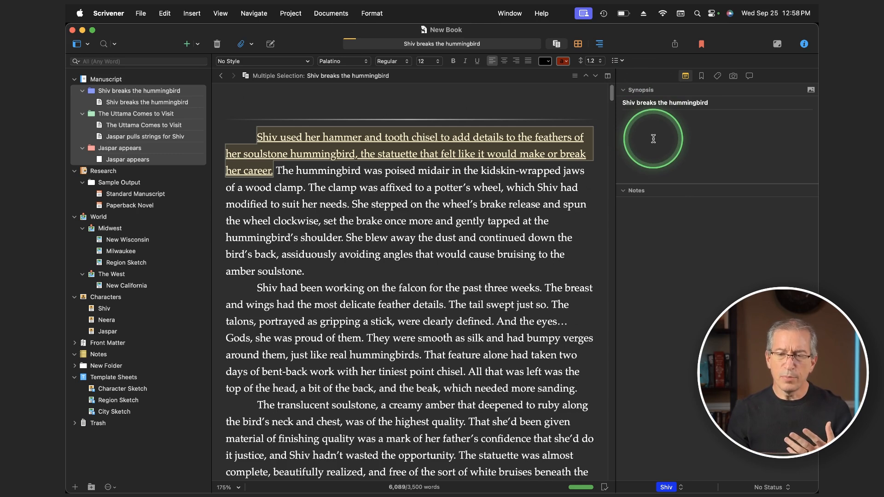
Step: Search all areas of the project for "Shiv" and select "The Uttama Comes to Visit" among the found documents
{"action": "left_click", "coordinate": [647, 236]}
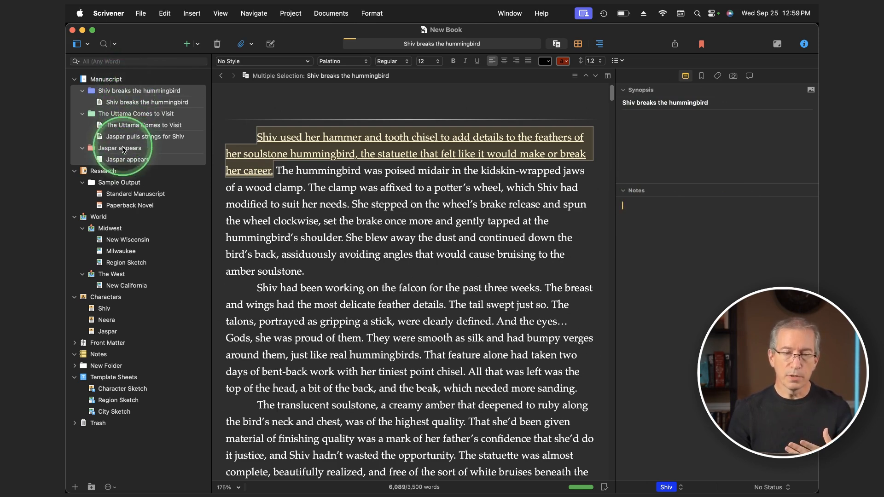
{"action": "left_click", "coordinate": [75, 62]}
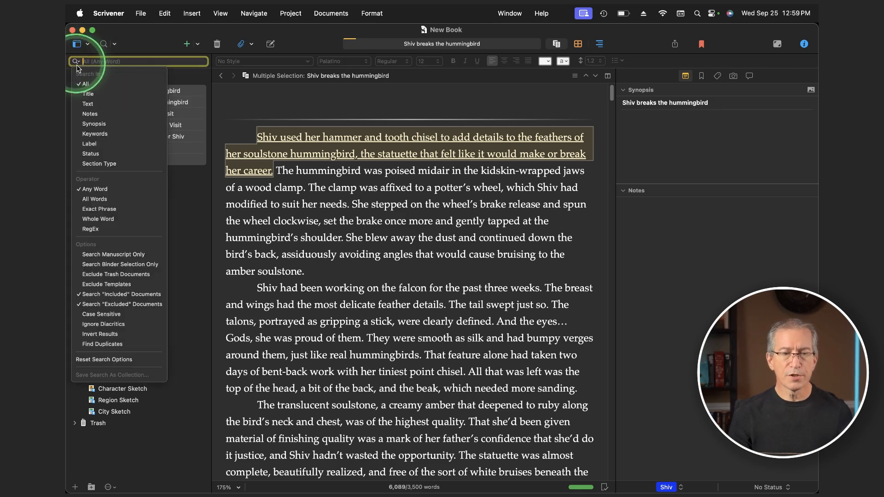
{"action": "left_click", "coordinate": [120, 61]}
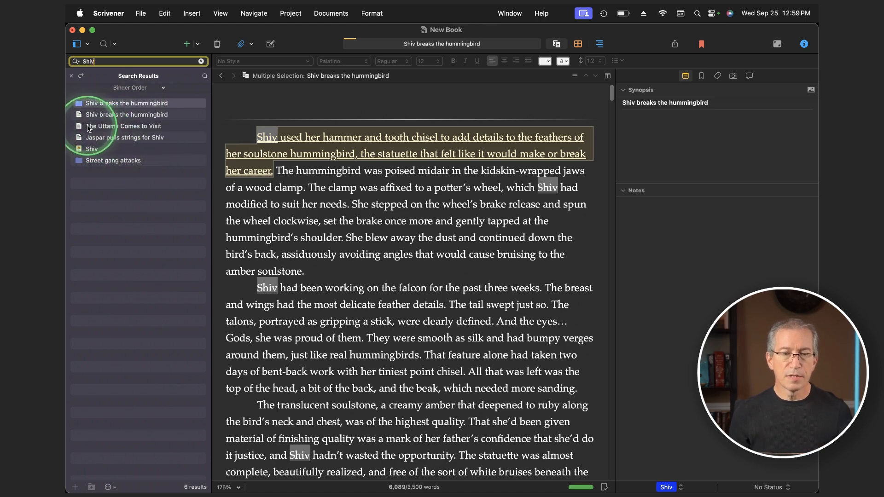
{"action": "left_click", "coordinate": [111, 129]}
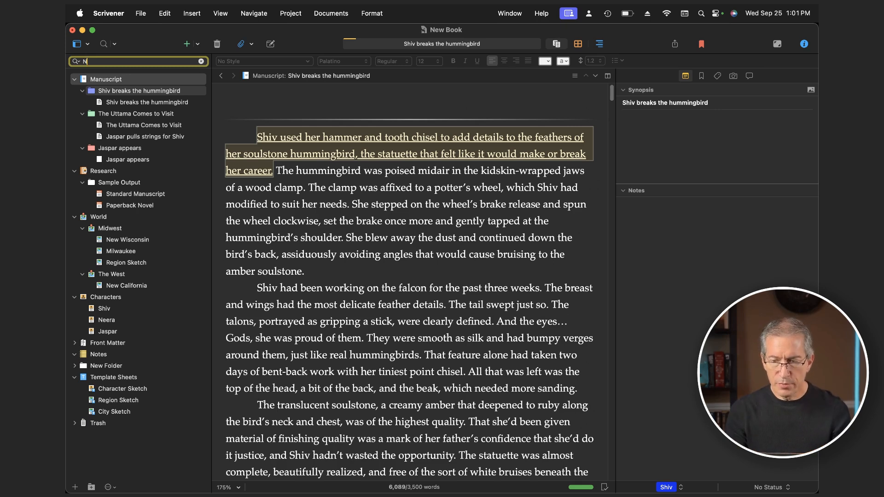
Step: Search the project for "Neera", view the Neera character sheet, and close the search results
{"action": "type", "text": "eera"}
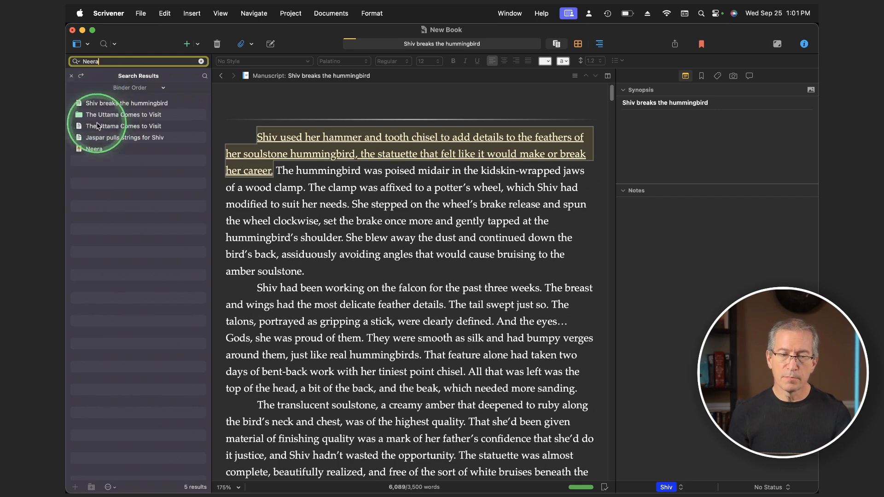
{"action": "left_click", "coordinate": [87, 151]}
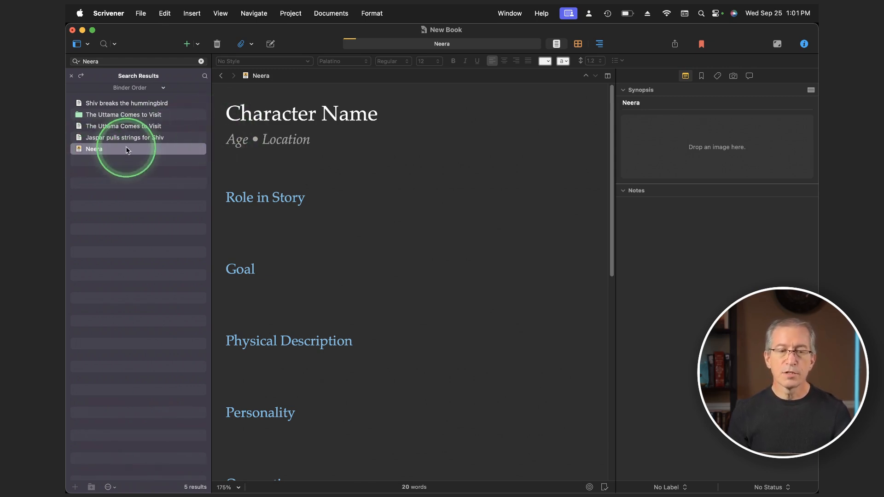
{"action": "left_click", "coordinate": [72, 75]}
Step: Restrict the project search to titles and search for "Jaspar"
{"action": "left_click", "coordinate": [77, 62]}
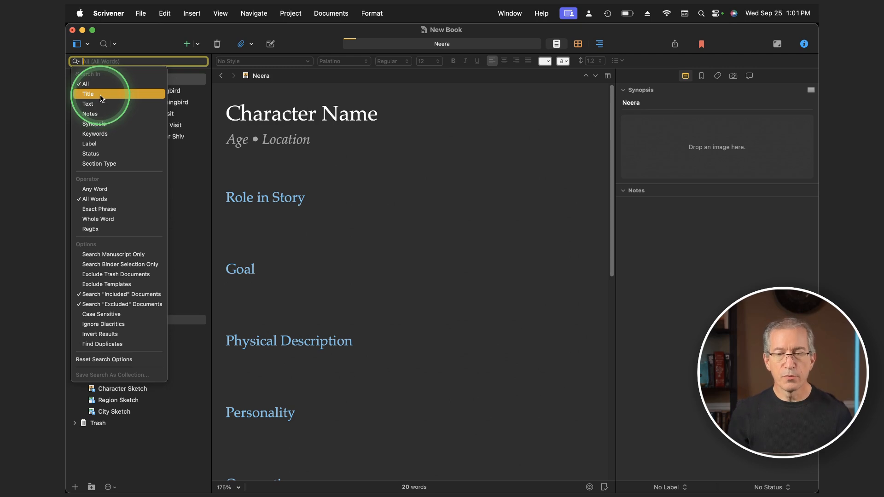
{"action": "left_click", "coordinate": [101, 93]}
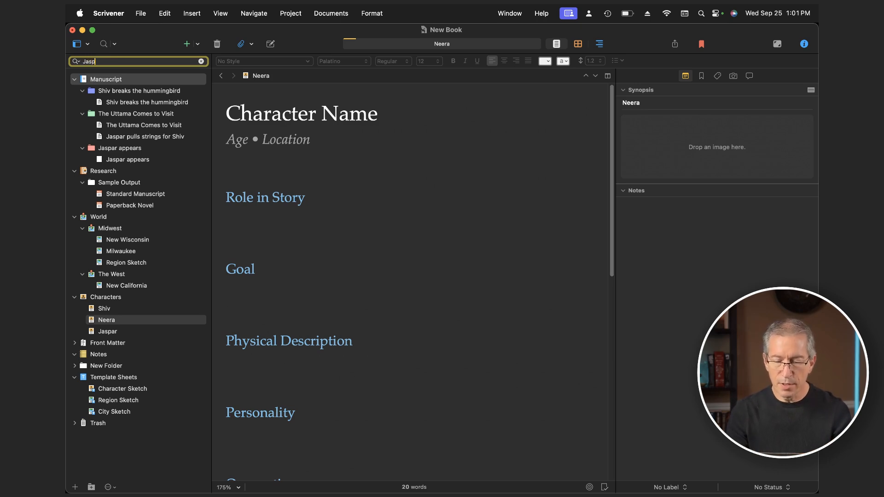
{"action": "type", "text": "ar"}
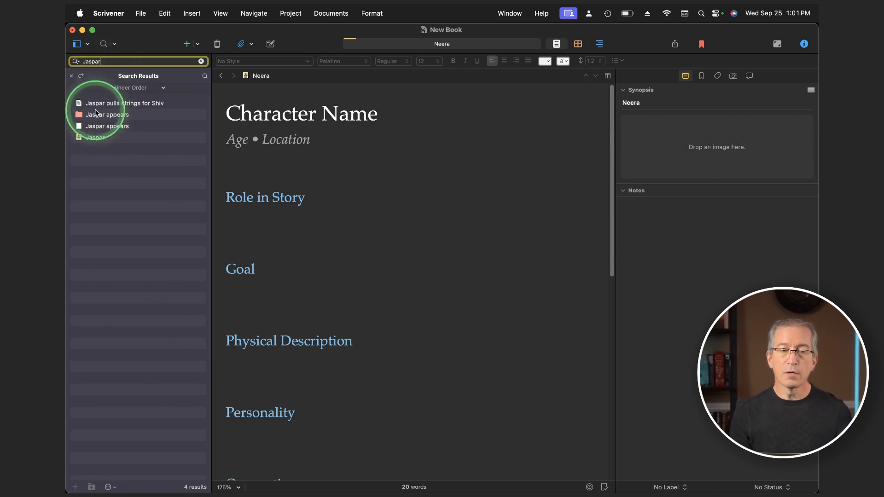
Step: Restrict the "Jaspar" search to text, find the name within "Shiv breaks the hummingbird", and briefly check the Find dialog
{"action": "left_click", "coordinate": [77, 62]}
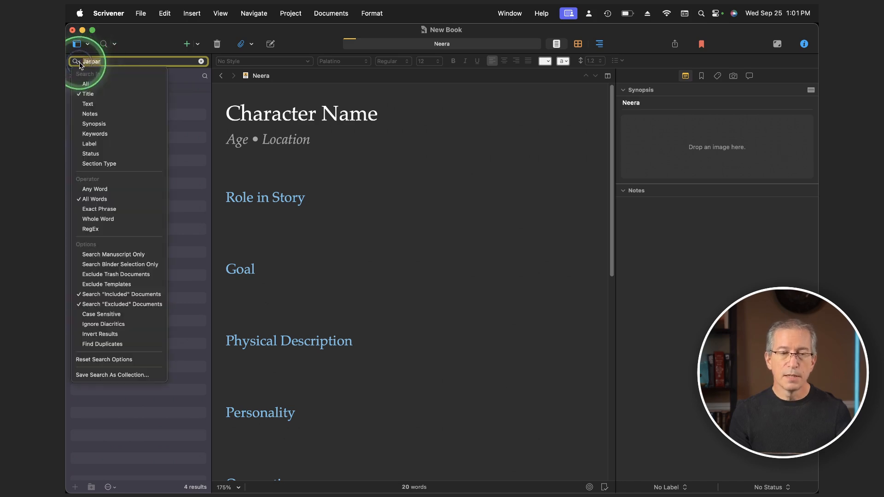
{"action": "left_click", "coordinate": [86, 104]}
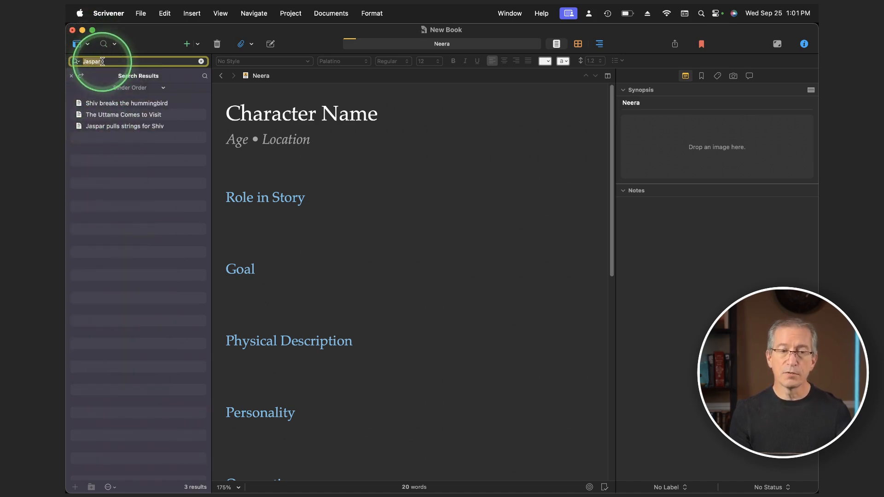
{"action": "left_click", "coordinate": [106, 103]}
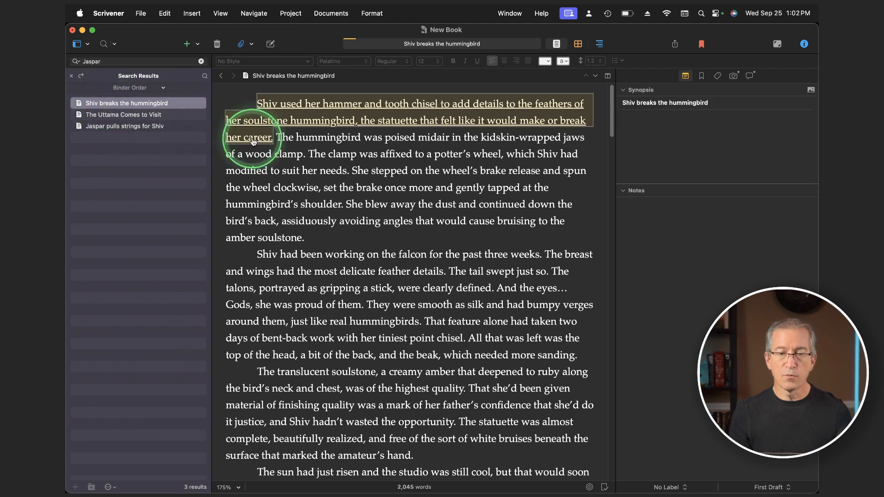
{"action": "key", "text": "super+g"}
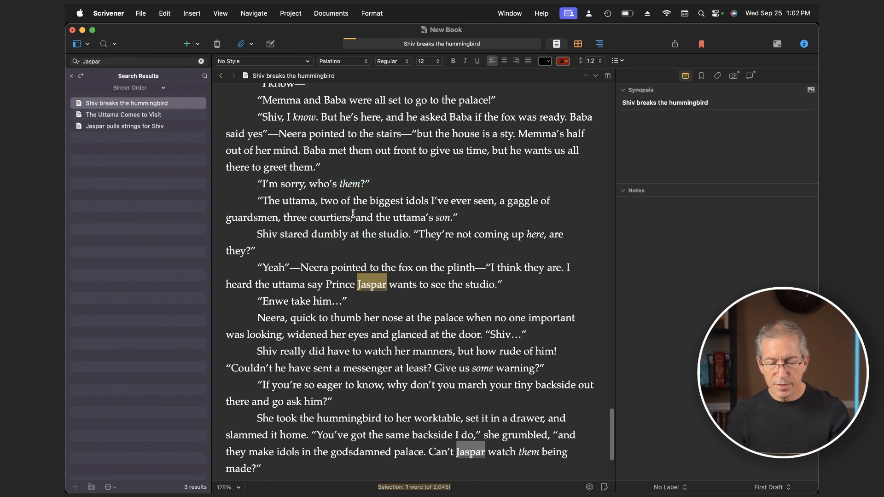
{"action": "key", "text": "super+f"}
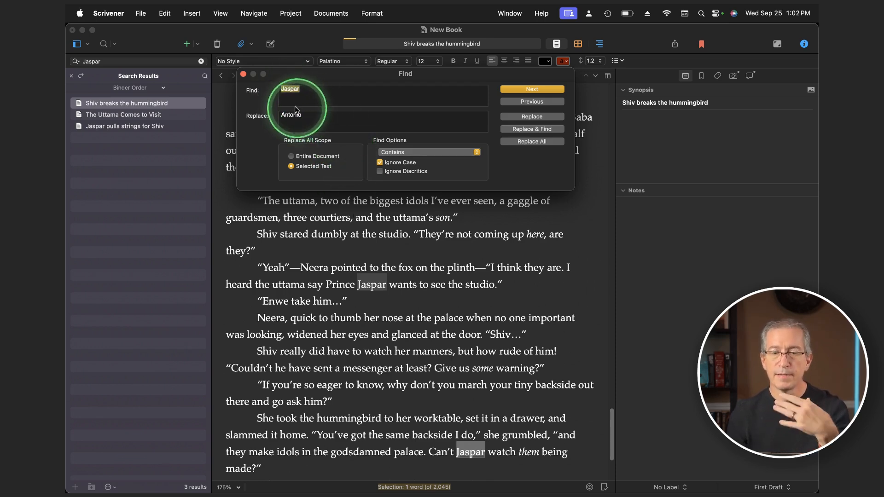
{"action": "left_click", "coordinate": [243, 75]}
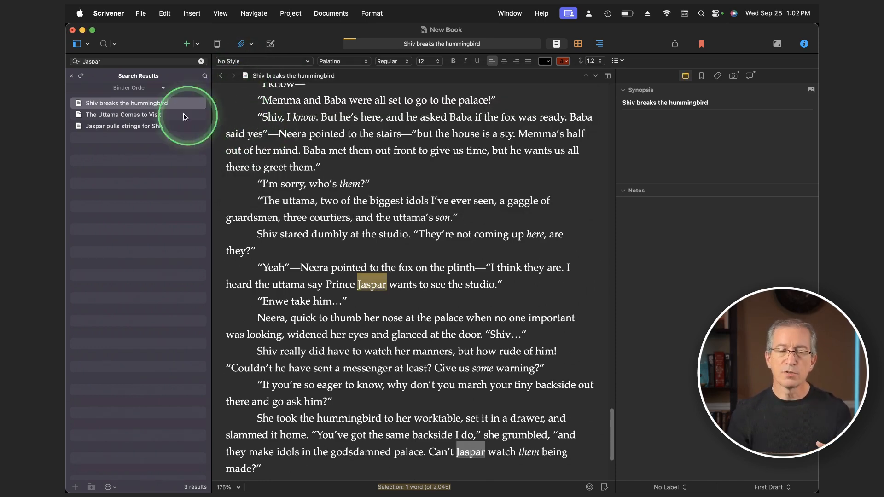
Step: Select all the documents found for "Jaspar" and step through the name's occurrences in the combined text
{"action": "left_click", "coordinate": [142, 114]}
{"action": "left_click", "coordinate": [142, 105]}
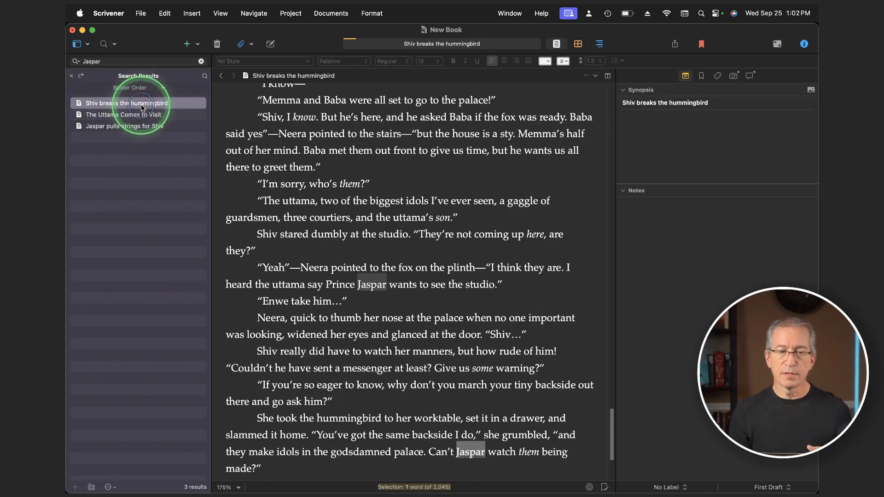
{"action": "left_click", "coordinate": [140, 126], "text": "shift"}
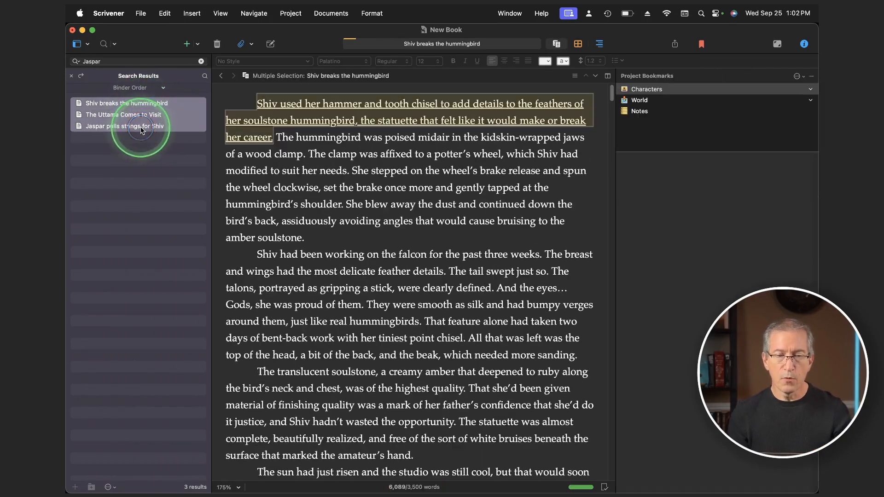
{"action": "left_click", "coordinate": [292, 148]}
{"action": "key", "text": "super+g"}
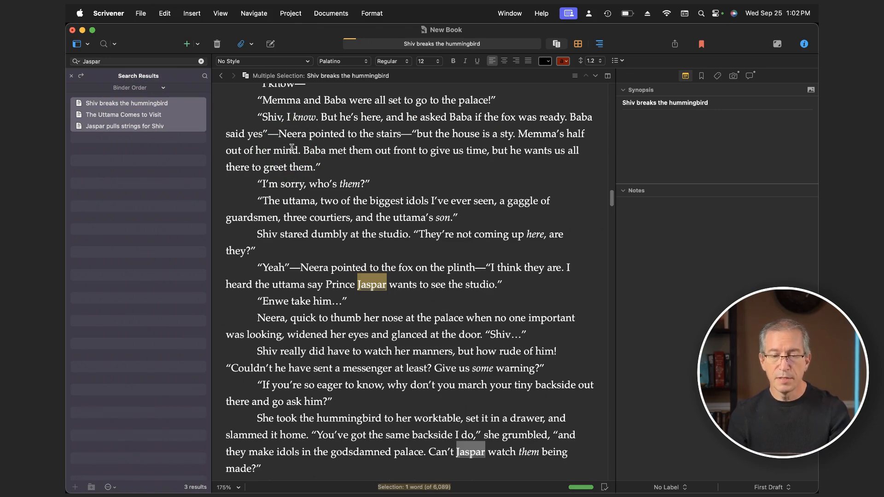
{"action": "key", "text": "super+g"}
{"action": "key", "text": "super+g"}
{"action": "key", "text": "super+g"}
{"action": "key", "text": "super+g"}
{"action": "key", "text": "super+g"}
{"action": "key", "text": "super+g"}
{"action": "key", "text": "super+g"}
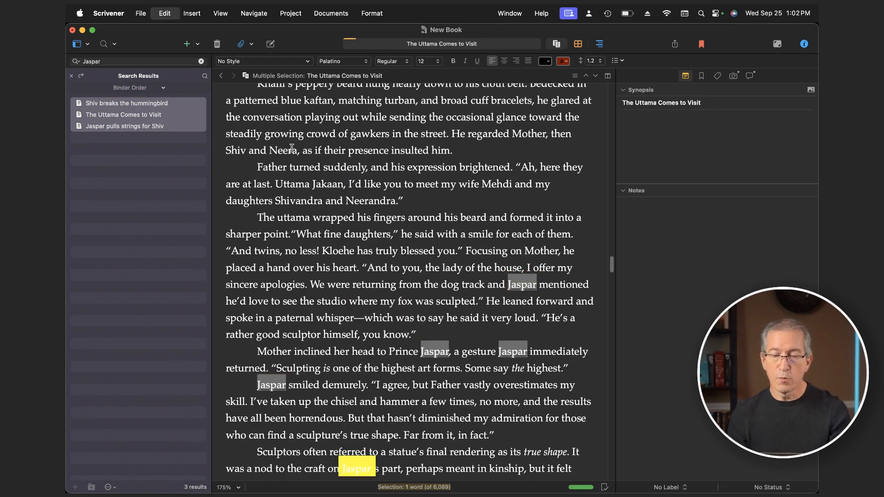
Step: Clear the search results, restrict the project search to keywords, and show the keywords metadata of "The Uttama Comes to Visit"
{"action": "left_click", "coordinate": [73, 77]}
{"action": "left_click", "coordinate": [75, 61]}
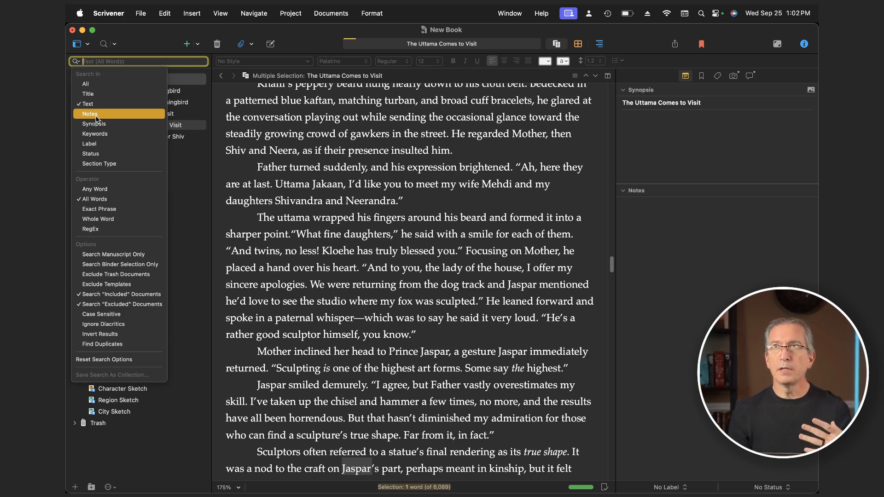
{"action": "left_click", "coordinate": [96, 117]}
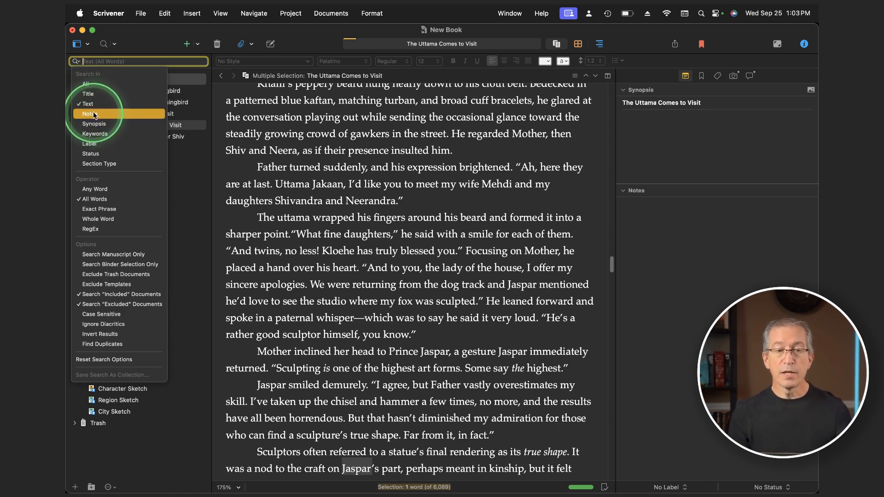
{"action": "left_click", "coordinate": [95, 134]}
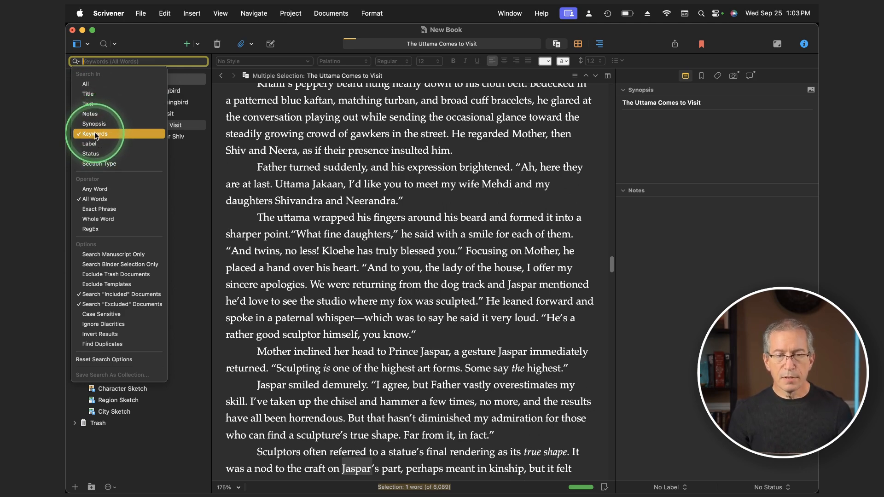
{"action": "left_click", "coordinate": [336, 131]}
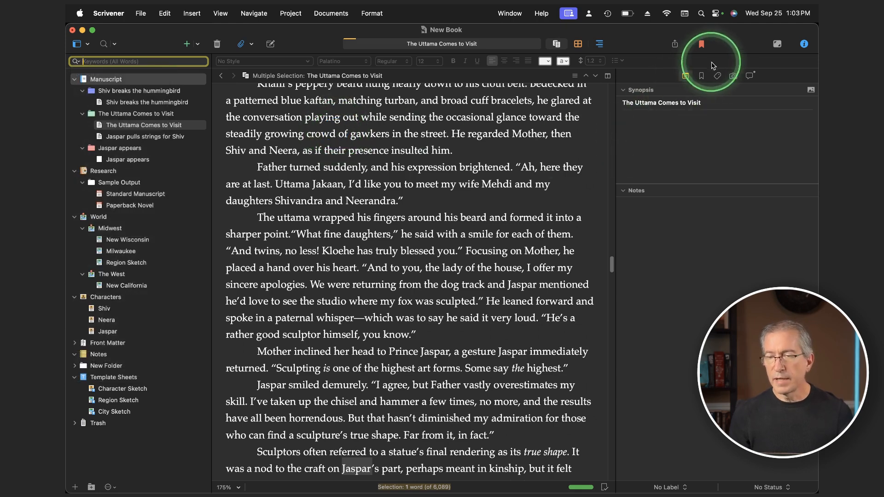
{"action": "left_click", "coordinate": [717, 76]}
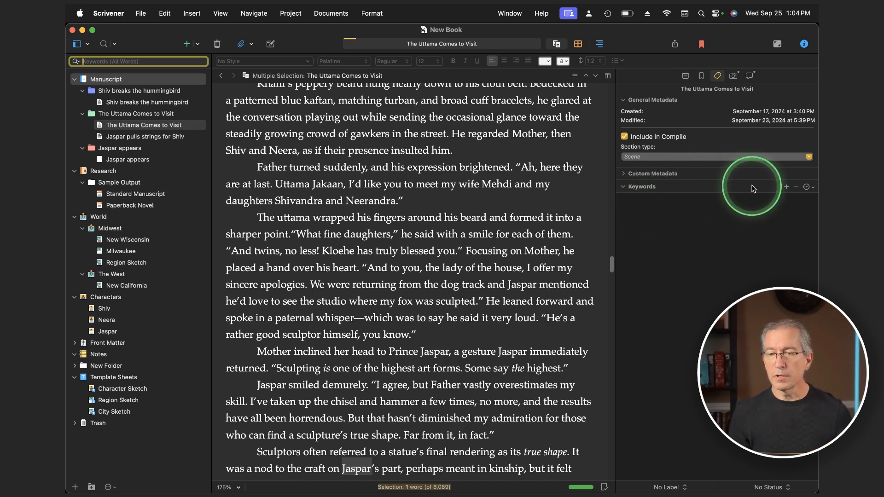
Step: Search the project's document keywords for "Milwas"
{"action": "left_click", "coordinate": [76, 62]}
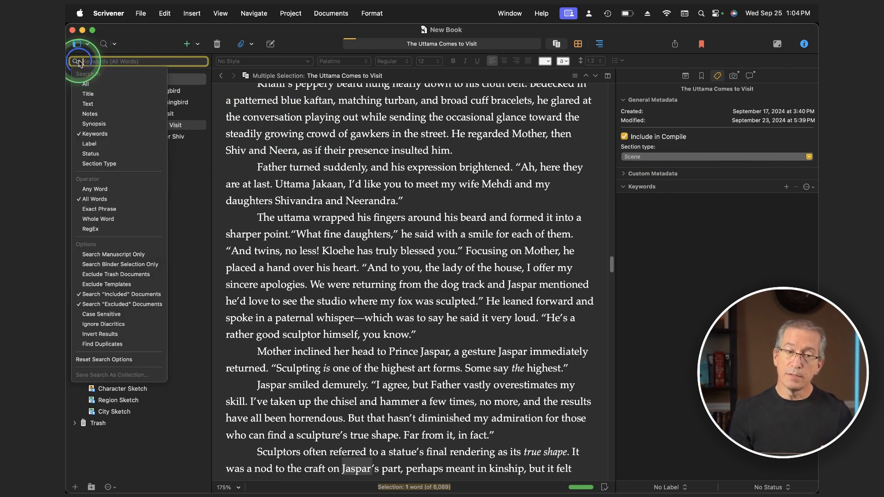
{"action": "left_click", "coordinate": [93, 133]}
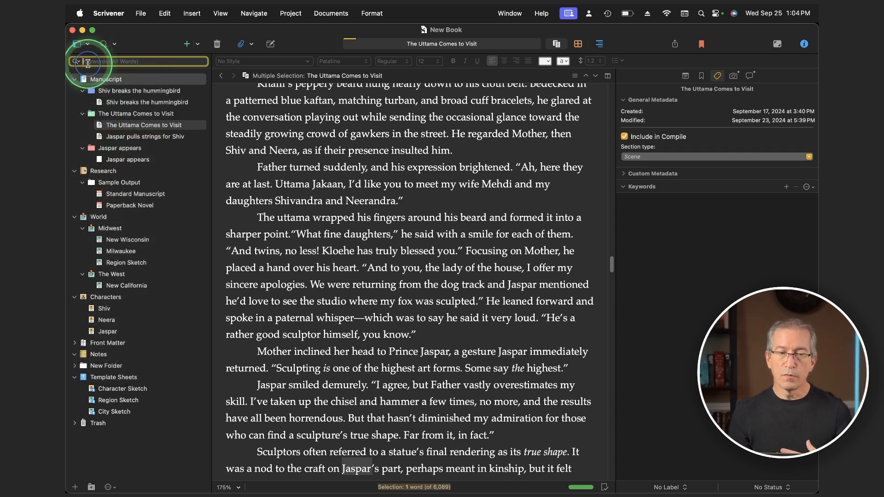
{"action": "type", "text": "Milwas"}
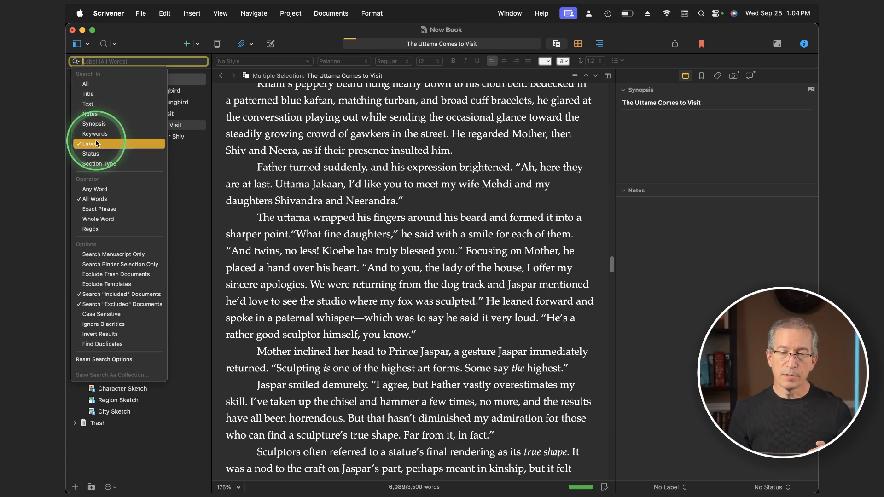
Step: Search the project by label for "Shiv"
{"action": "left_click", "coordinate": [258, 141]}
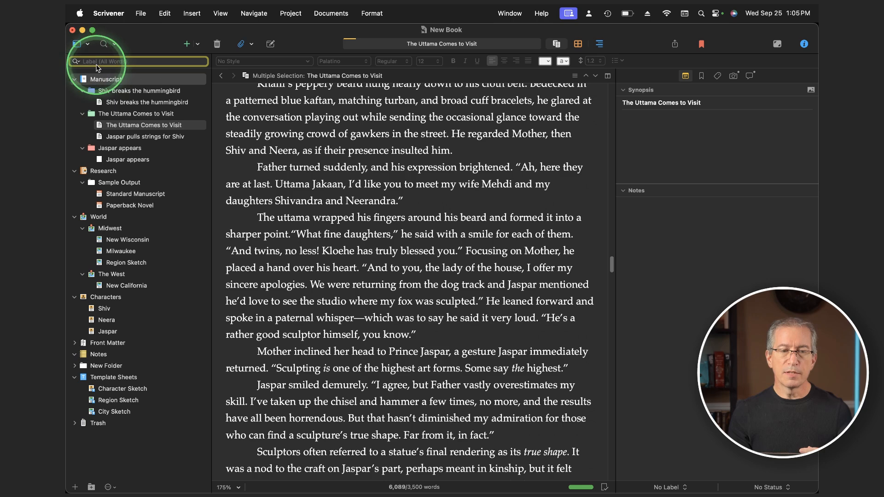
{"action": "left_click", "coordinate": [76, 63]}
{"action": "left_click", "coordinate": [77, 63]}
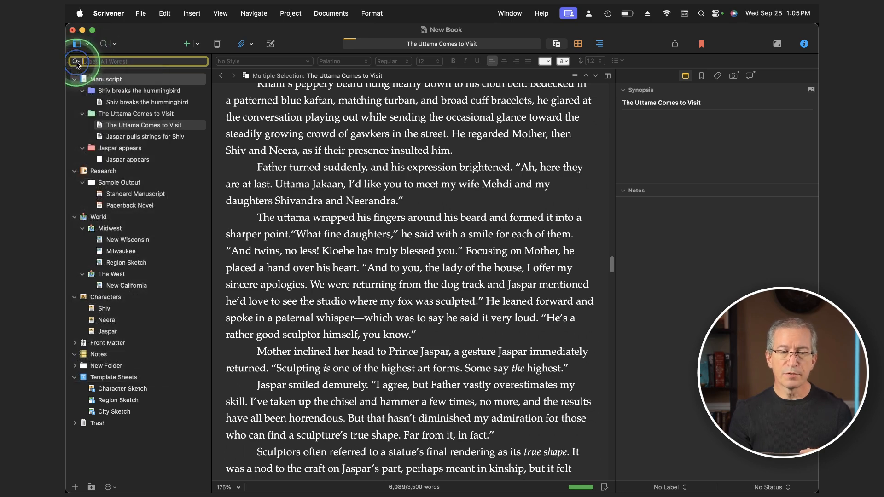
{"action": "type", "text": "Shiv"}
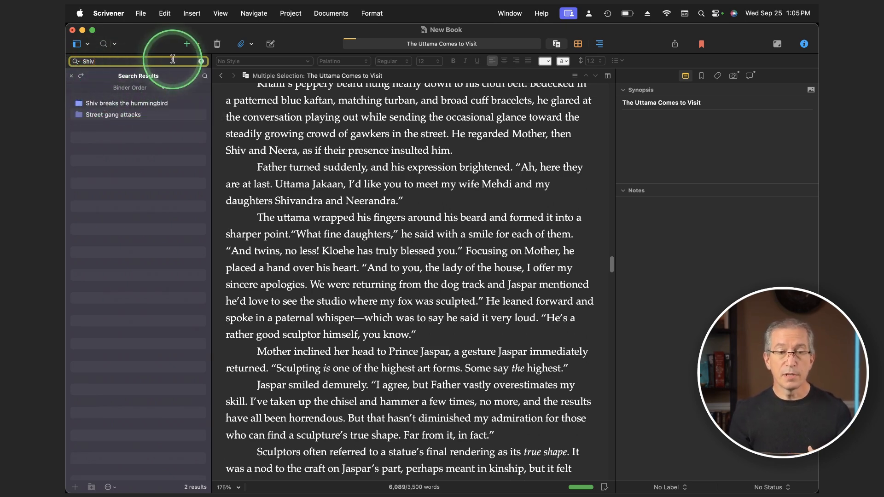
Step: Clear the label search and restrict the project search to document status
{"action": "left_click", "coordinate": [201, 62]}
{"action": "left_click", "coordinate": [76, 62]}
{"action": "left_click", "coordinate": [90, 154]}
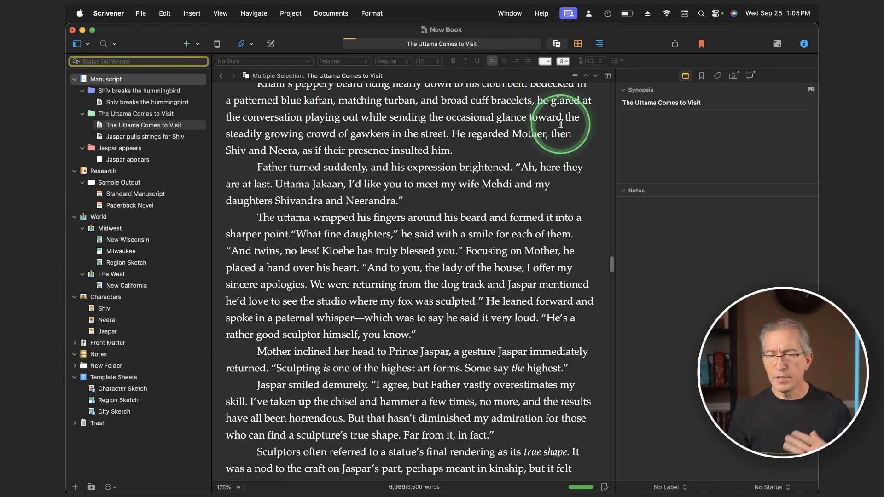
Step: Show the selected scenes in the outliner and review the status choices for "Shiv breaks the hummingbird" without changing its status
{"action": "left_click", "coordinate": [600, 45]}
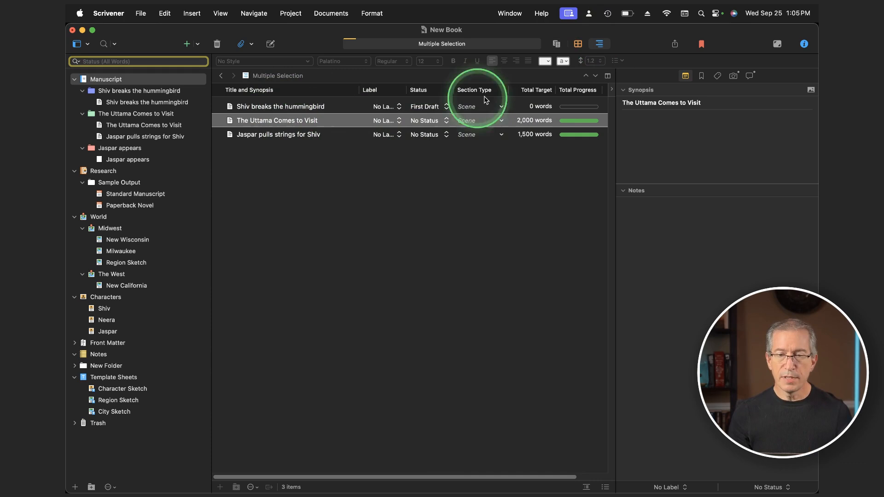
{"action": "left_click", "coordinate": [446, 107]}
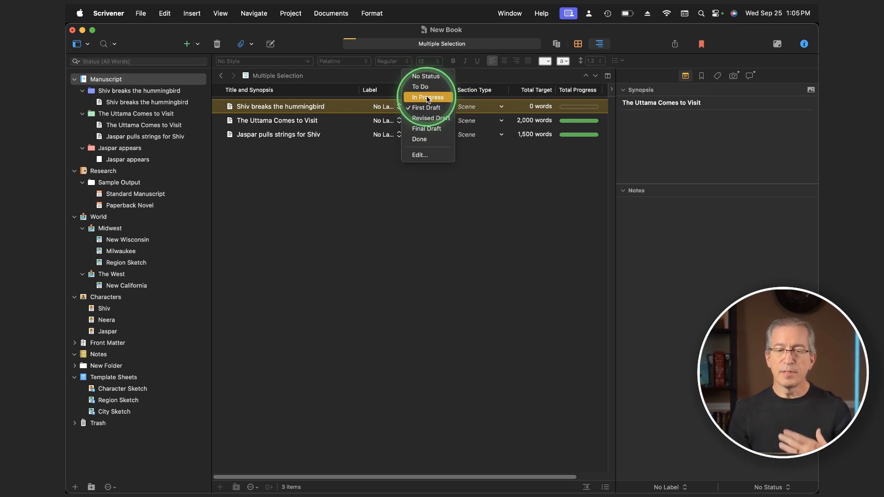
{"action": "left_click", "coordinate": [429, 208]}
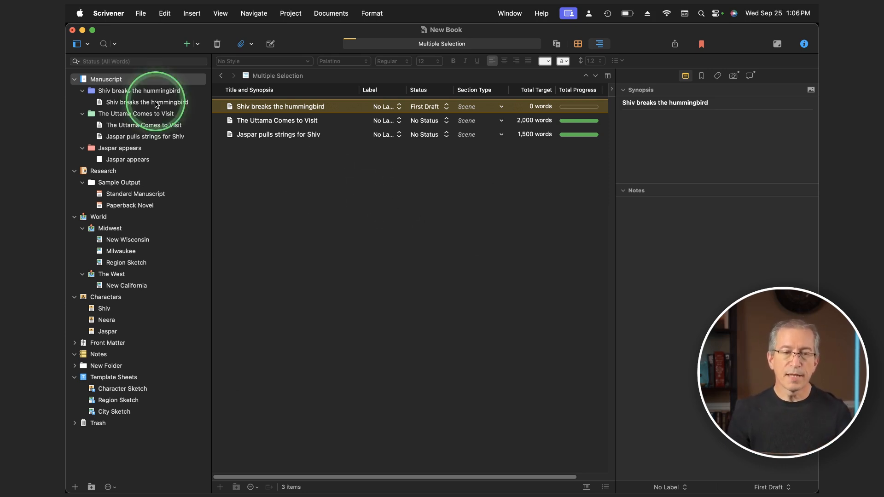
Step: Review the project search options and the section type choices for "Shiv breaks the hummingbird" without changing its section type
{"action": "left_click", "coordinate": [76, 61]}
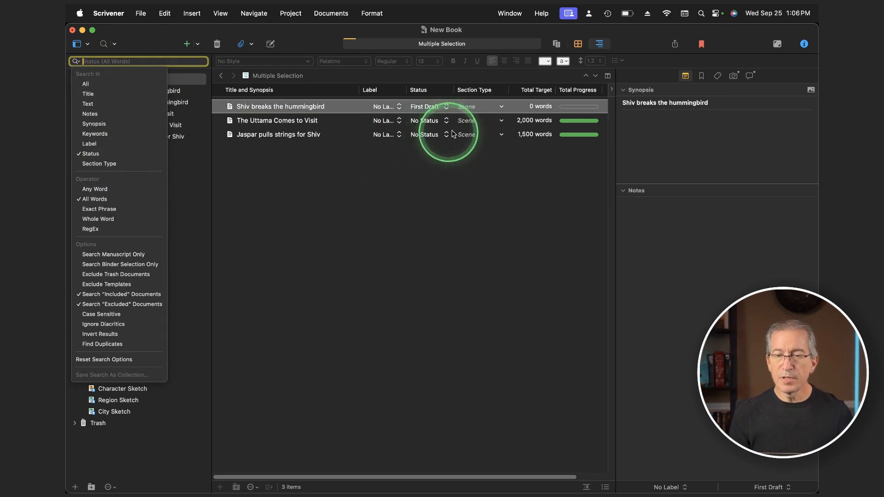
{"action": "left_click", "coordinate": [501, 108]}
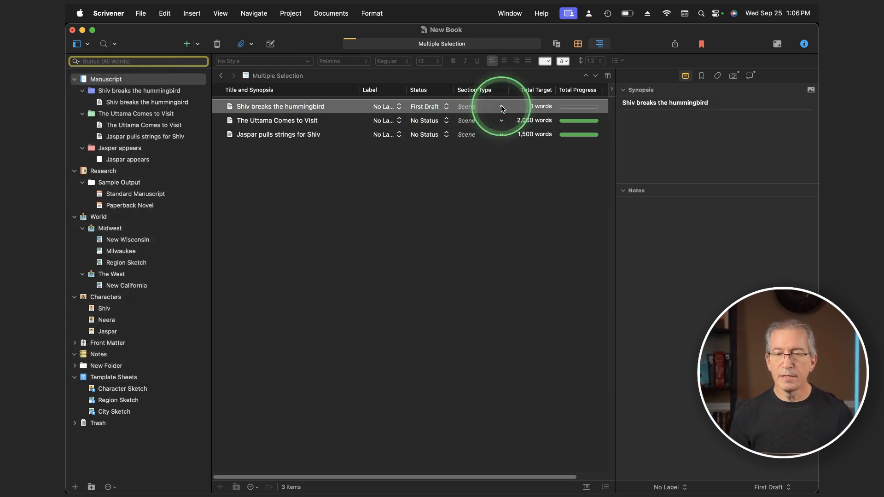
{"action": "left_click", "coordinate": [502, 107]}
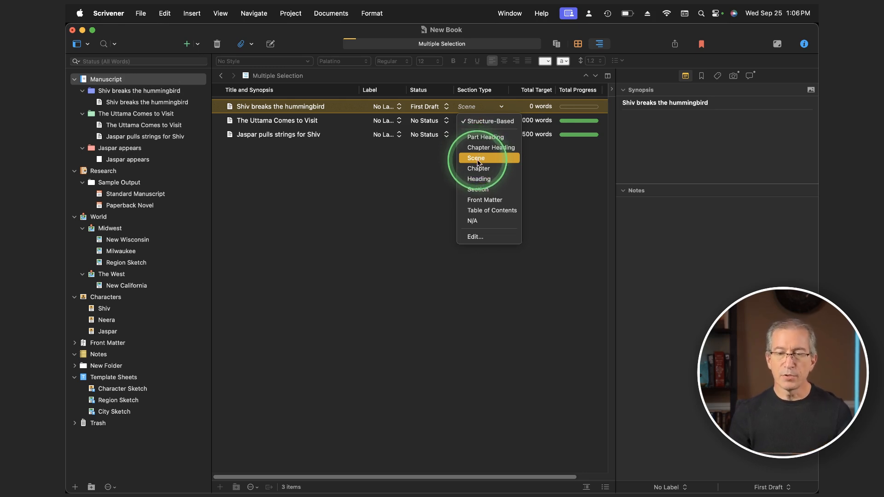
Step: Search all project fields for "Shiv" using the Any Word operator
{"action": "left_click", "coordinate": [76, 61]}
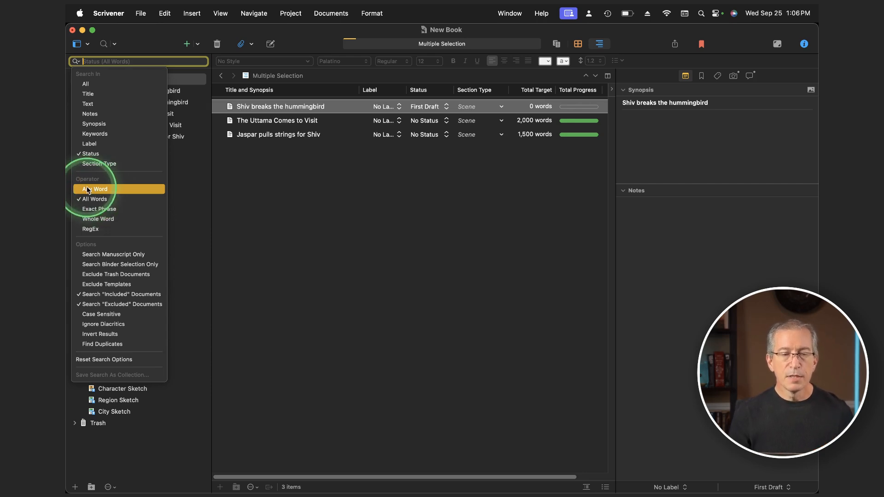
{"action": "left_click", "coordinate": [88, 190]}
{"action": "type", "text": "Shiv"}
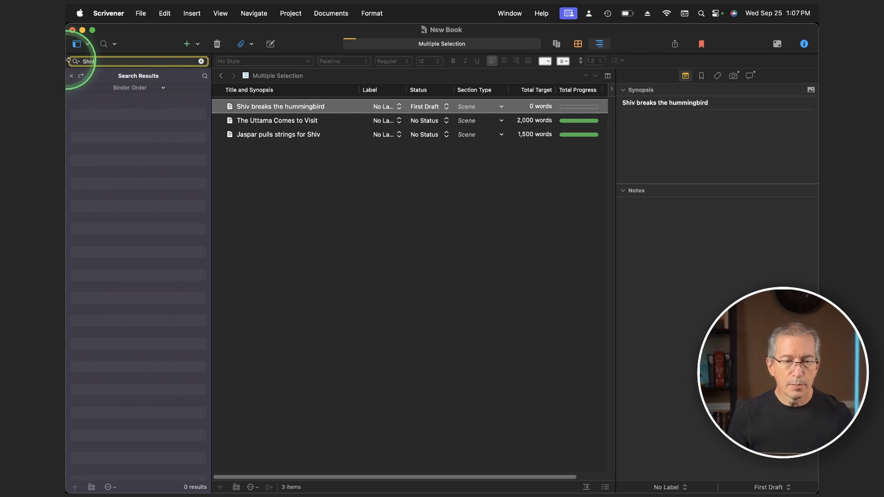
{"action": "left_click", "coordinate": [76, 63]}
{"action": "left_click", "coordinate": [87, 84]}
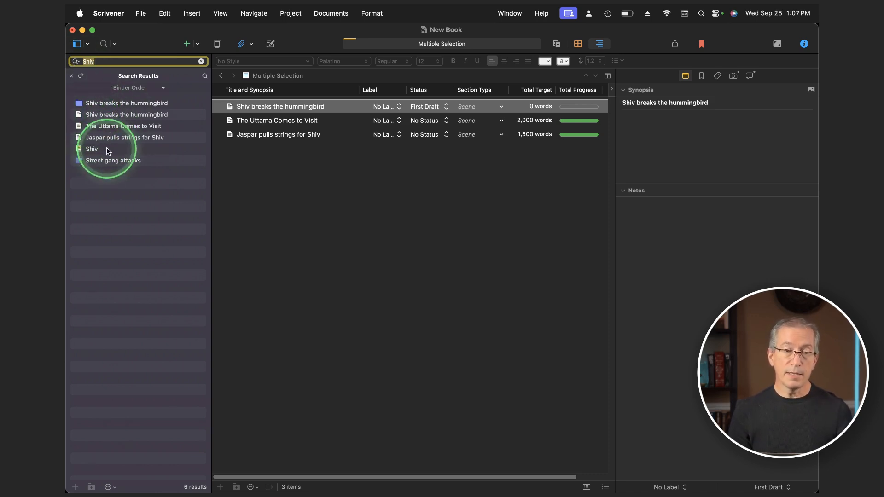
Step: Search the project for "Shiv Jaspar" with the All Words operator and open the matching scene "Shiv breaks the hummingbird"
{"action": "left_click", "coordinate": [75, 61]}
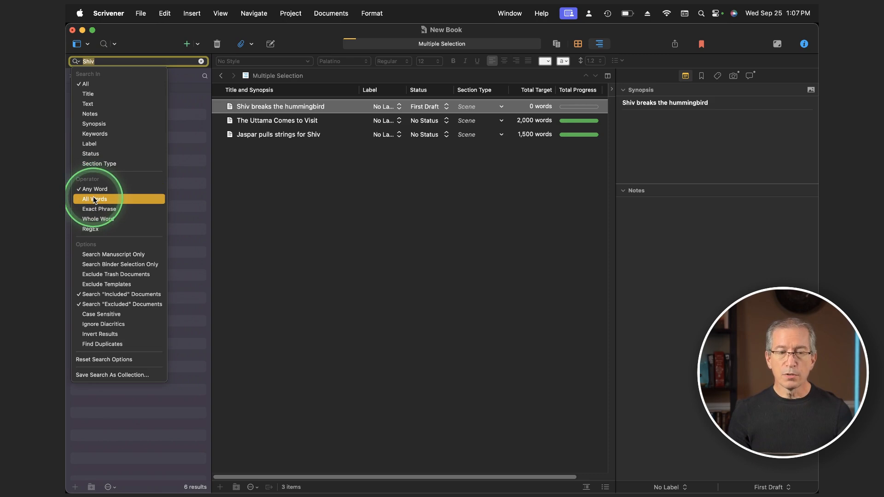
{"action": "left_click", "coordinate": [94, 199]}
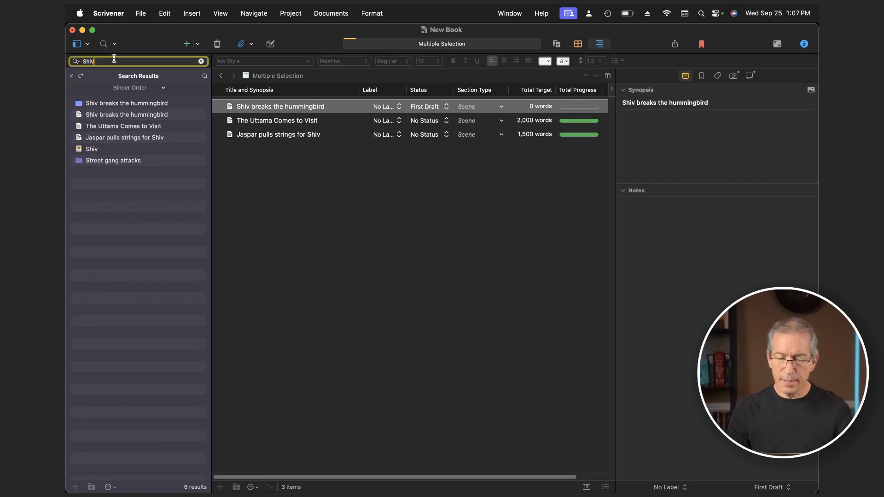
{"action": "type", "text": "Jaspar"}
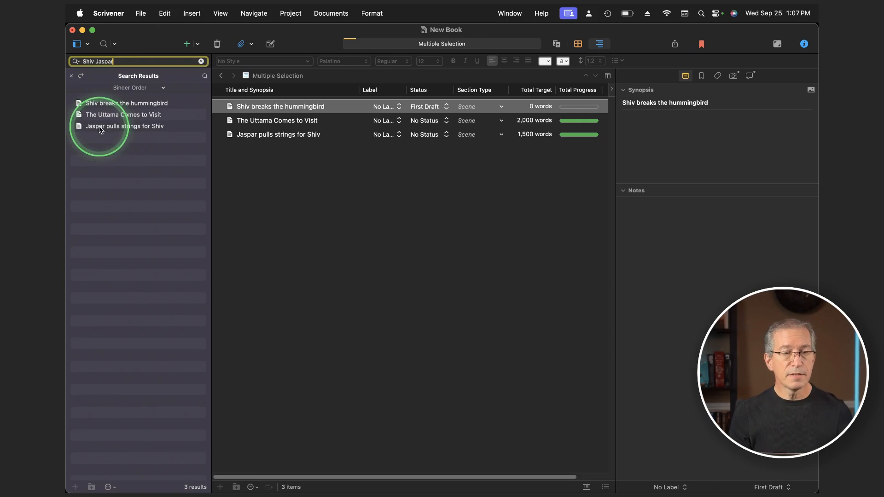
{"action": "left_click", "coordinate": [111, 103]}
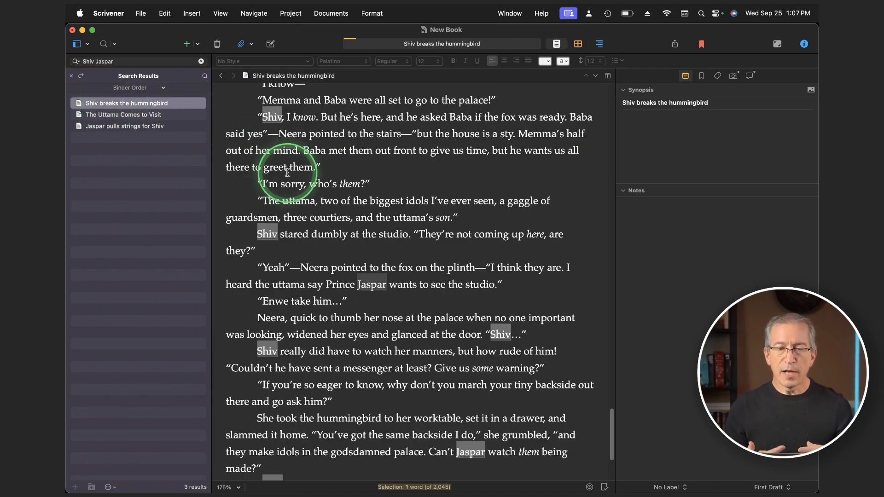
Step: Find "Jaspar" in the open scene and step through its occurrences
{"action": "key", "text": "super+f"}
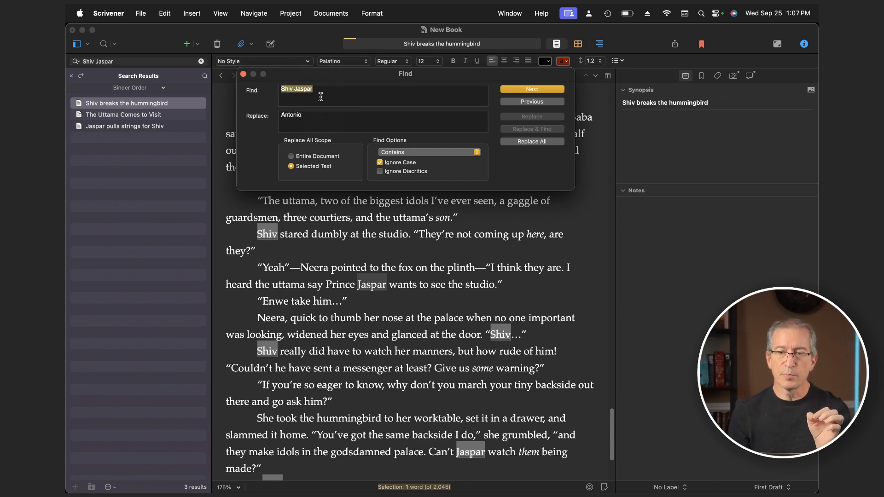
{"action": "left_click", "coordinate": [285, 91]}
{"action": "double_click", "coordinate": [285, 90]}
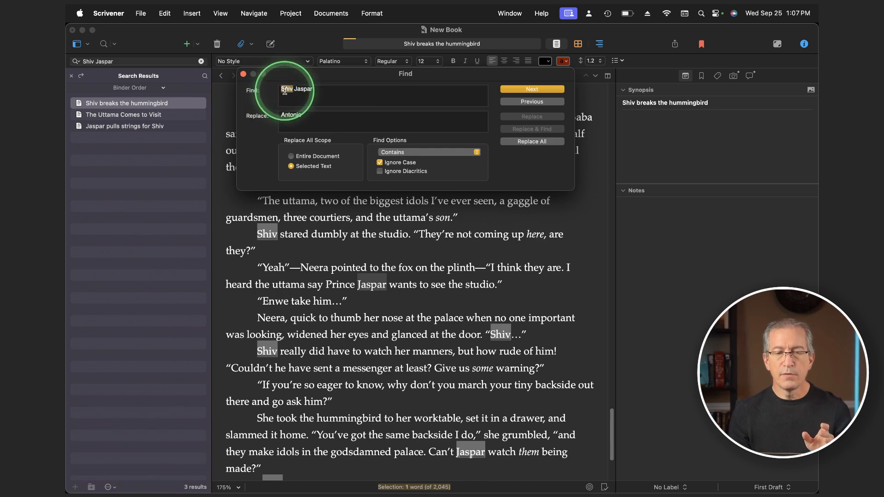
{"action": "key", "text": "Right"}
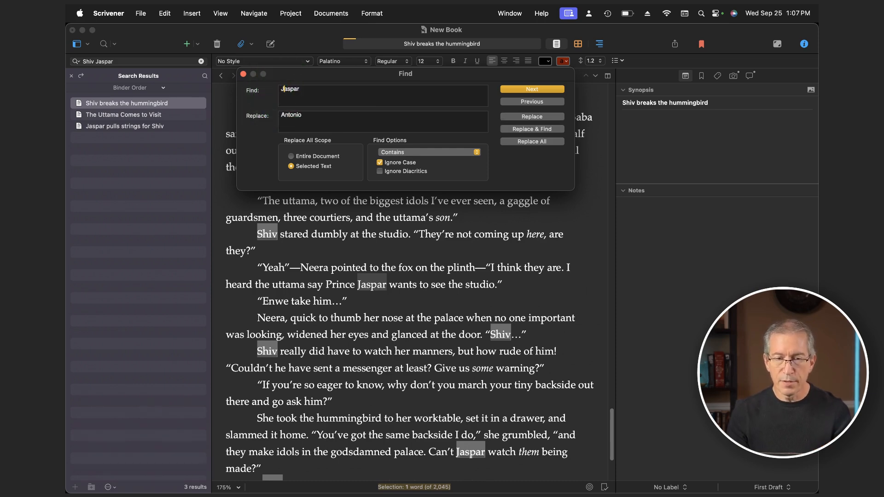
{"action": "key", "text": "Return"}
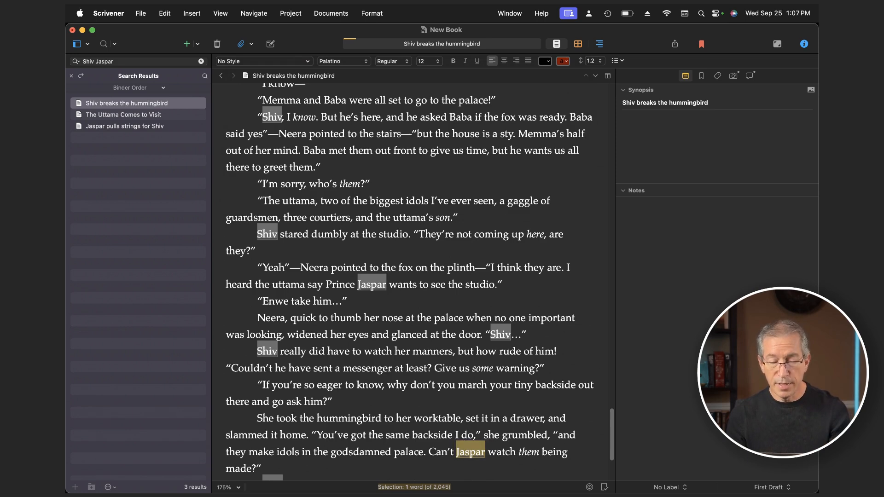
{"action": "key", "text": "super+g"}
{"action": "key", "text": "super+g"}
{"action": "key", "text": "super+g"}
{"action": "key", "text": "super+g"}
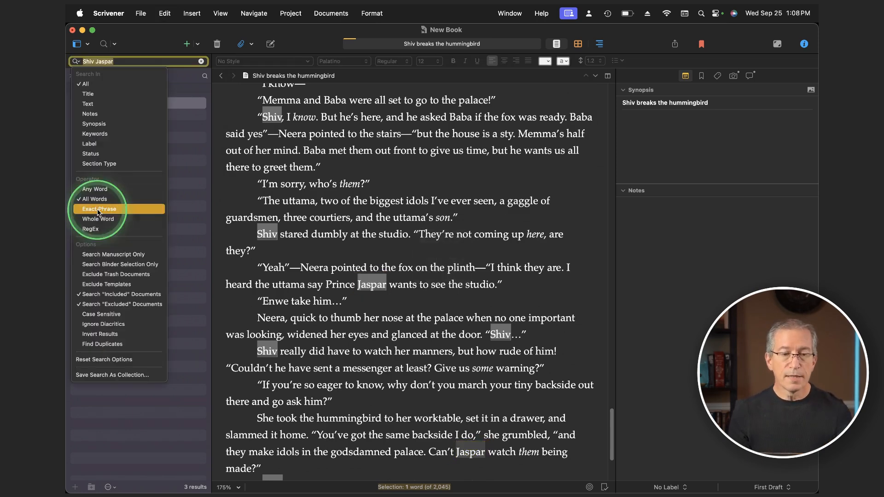
Step: Search the project for the exact phrase "biggest idols"
{"action": "left_click", "coordinate": [115, 208]}
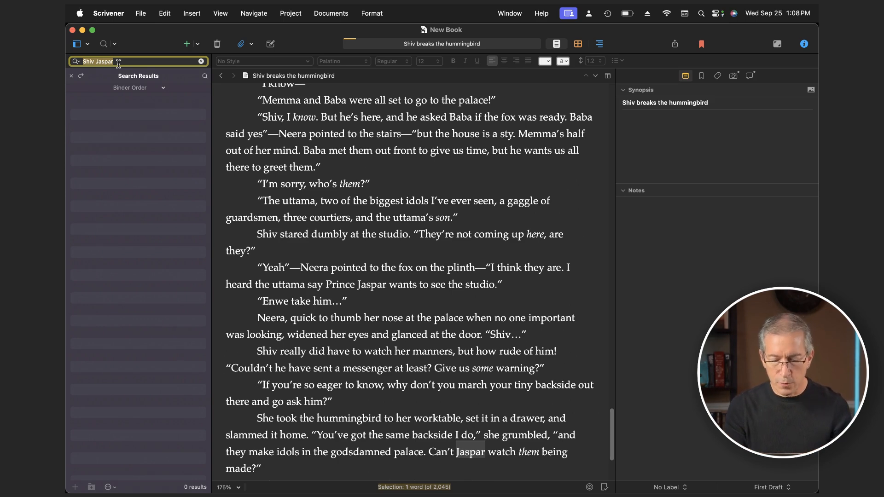
{"action": "type", "text": "gest idols"}
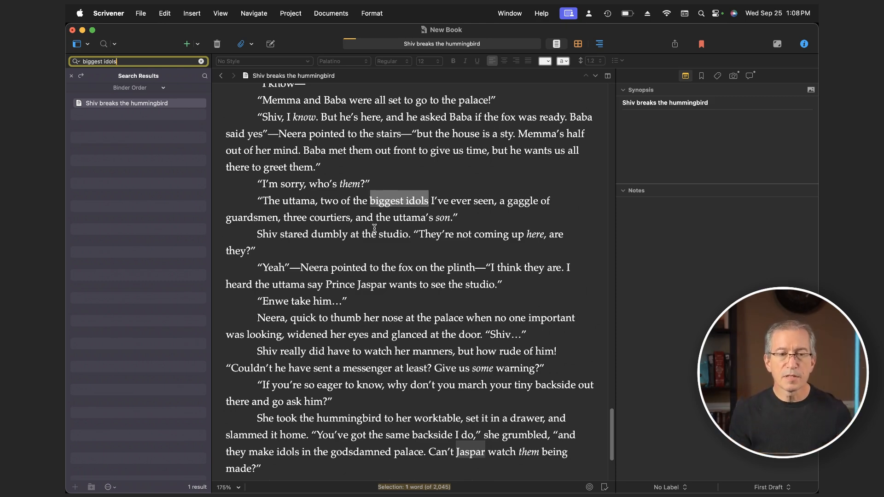
Step: Search the project for "hummingbird" and for the whole word "hummingbirds", and open the matching scene "Shiv breaks the hummingbird"
{"action": "key", "text": "super+a"}
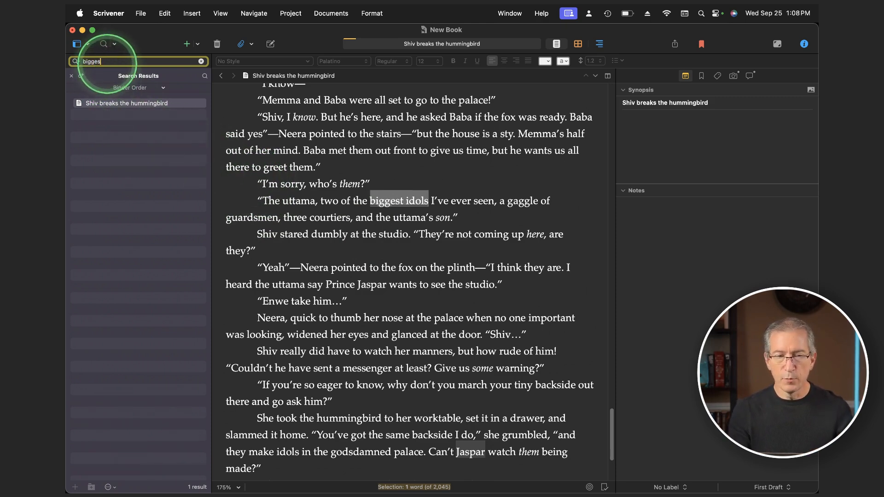
{"action": "key", "text": "BackSpace"}
{"action": "key", "text": "BackSpace"}
{"action": "key", "text": "BackSpace"}
{"action": "type", "text": "hummingbird"}
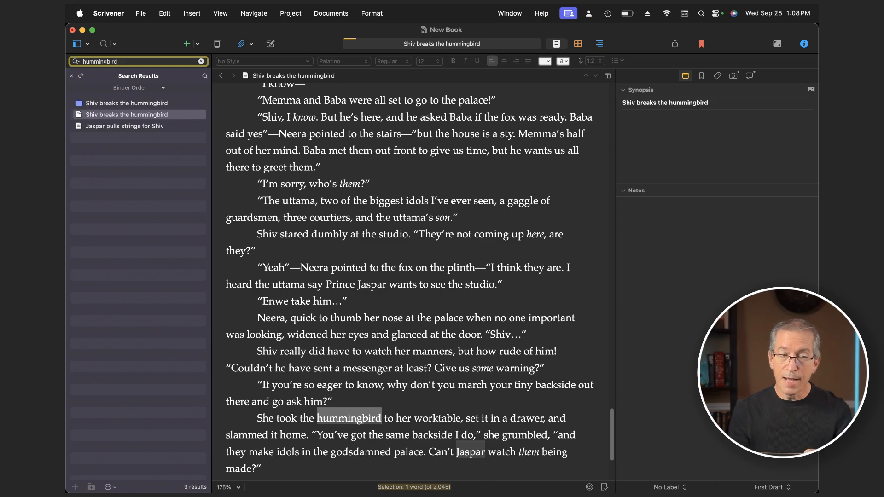
{"action": "left_click", "coordinate": [111, 107]}
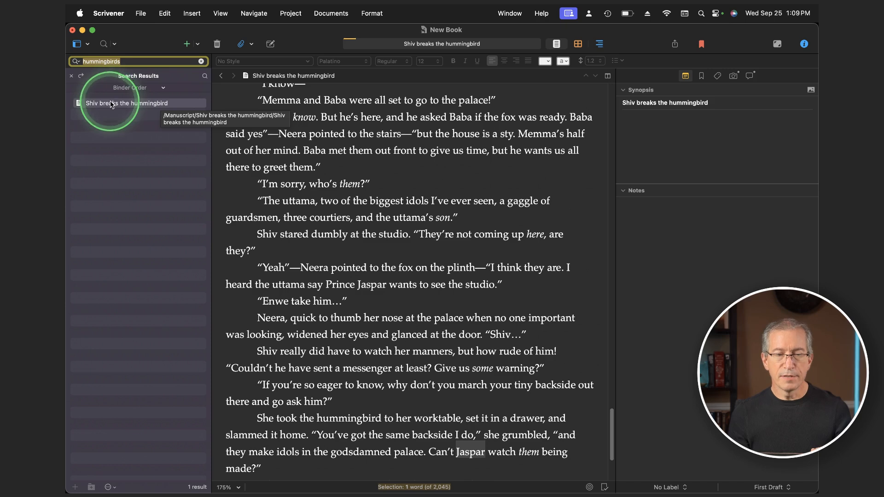
{"action": "left_click", "coordinate": [159, 105]}
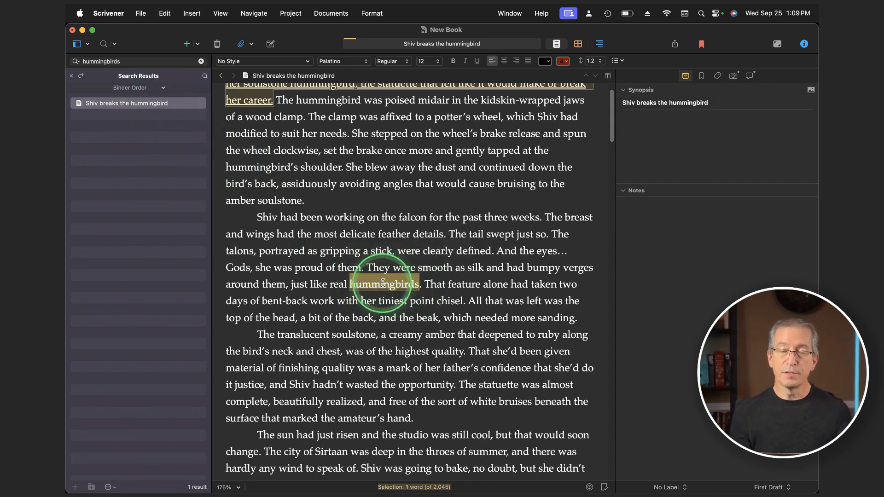
Step: Limit the project search to the binder selection only and clear the current query
{"action": "left_click", "coordinate": [76, 62]}
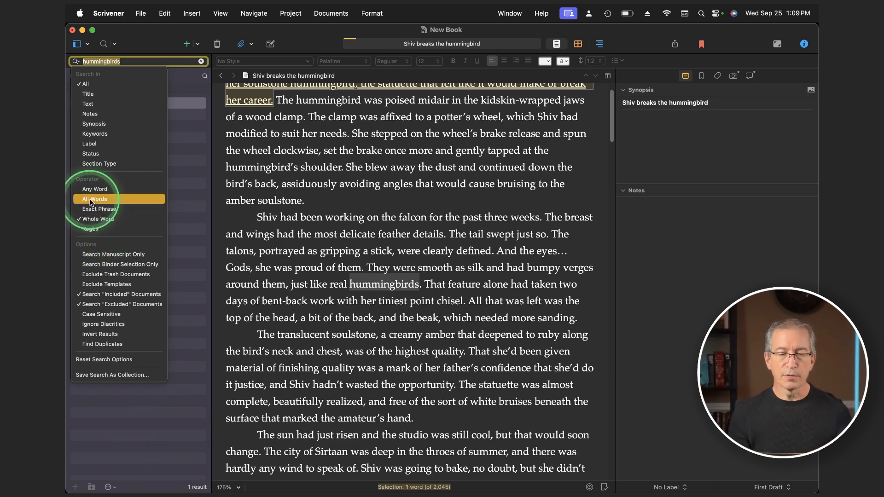
{"action": "left_click", "coordinate": [122, 266]}
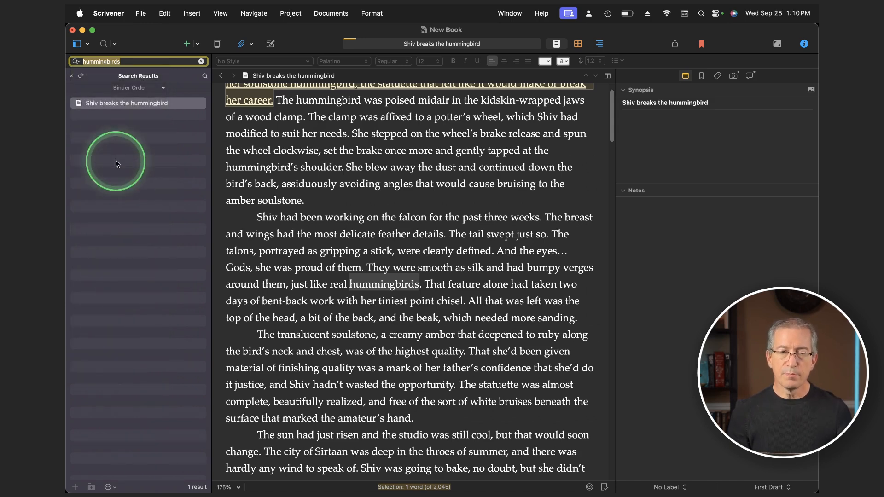
{"action": "left_click", "coordinate": [201, 62]}
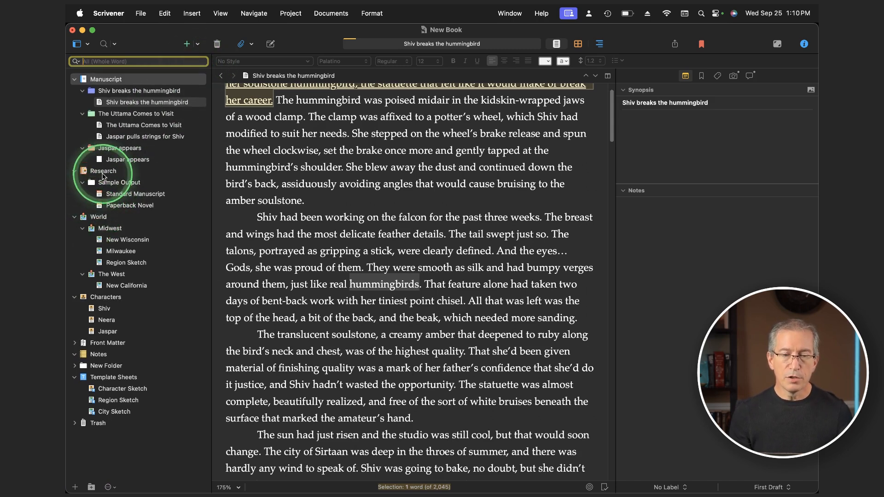
Step: Enter "Sculptor" under Role in Story in Shiv's character sheet
{"action": "left_click", "coordinate": [104, 308]}
{"action": "left_click", "coordinate": [271, 265]}
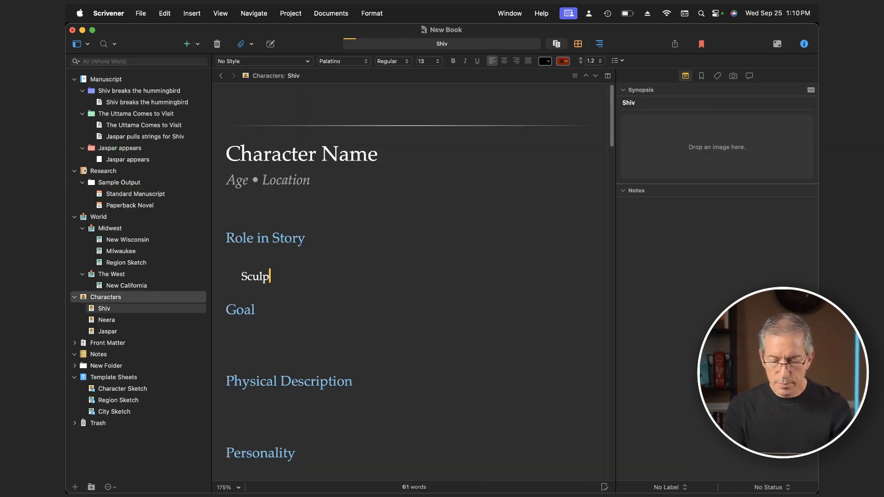
Step: Search only the Characters folder for the whole word "sculptor" and open the matching Shiv sheet
{"action": "left_click", "coordinate": [88, 298]}
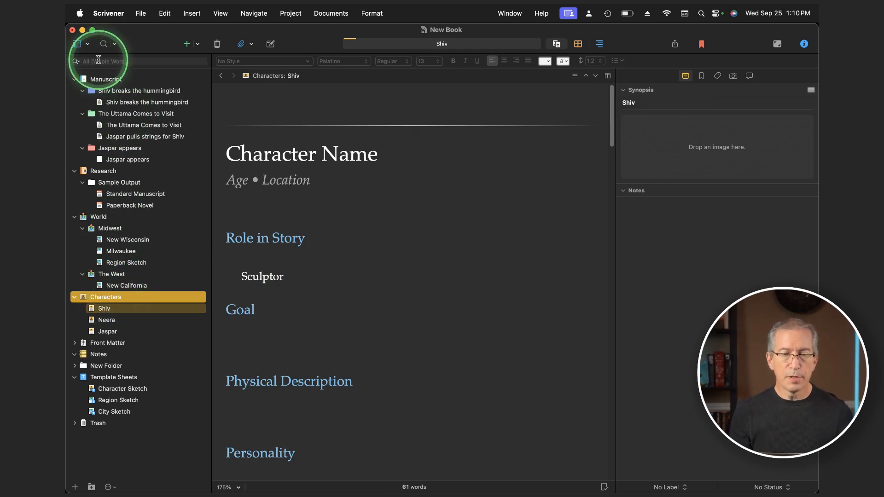
{"action": "left_click", "coordinate": [81, 62]}
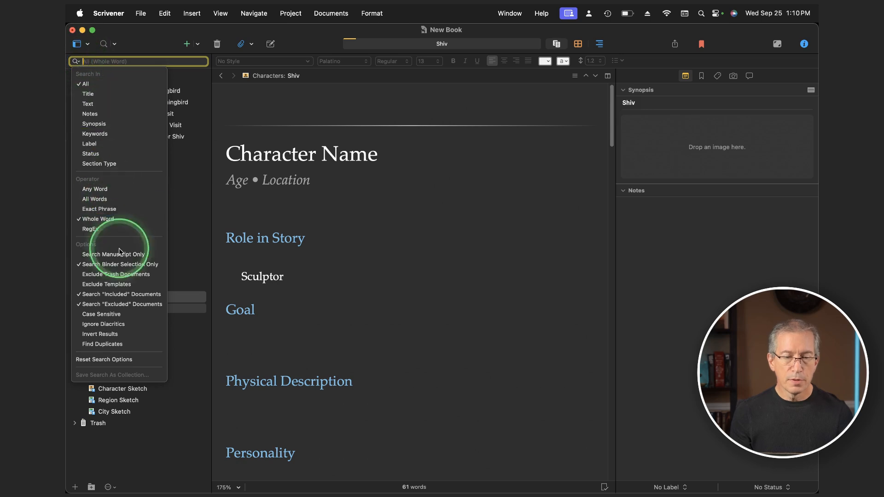
{"action": "left_click", "coordinate": [122, 266]}
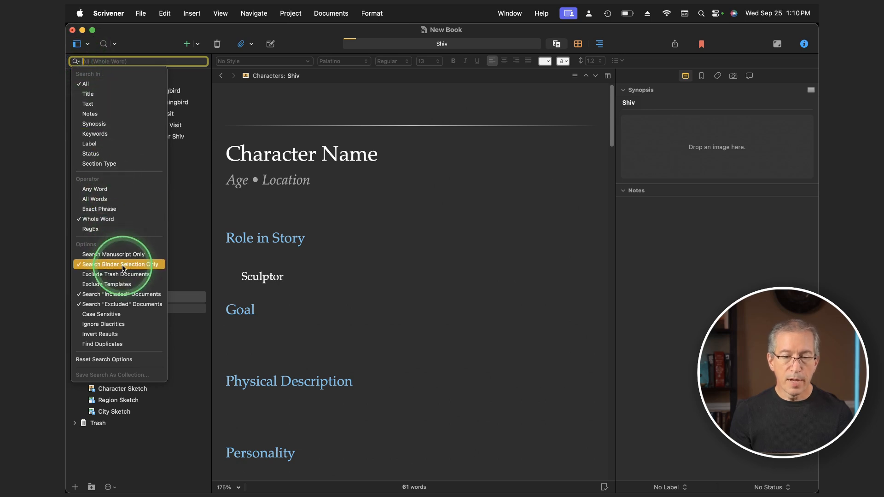
{"action": "left_click", "coordinate": [109, 61]}
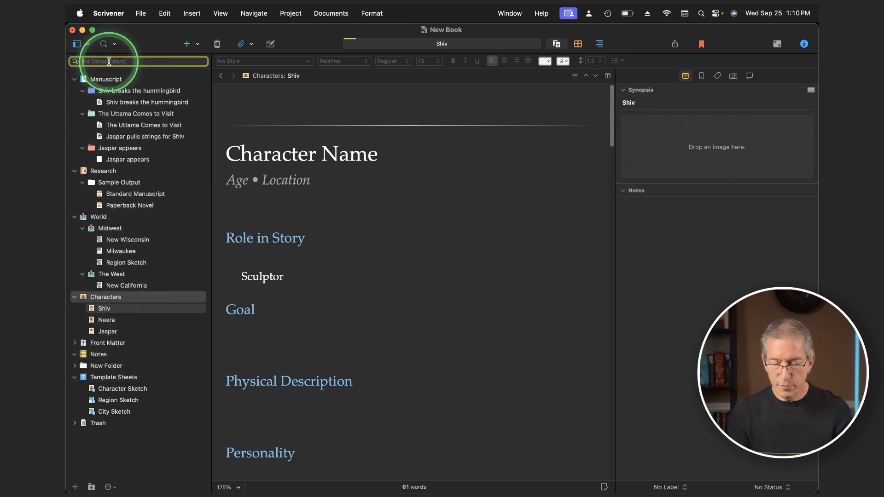
{"action": "type", "text": "scvulptor"}
{"action": "key", "text": "BackSpace"}
{"action": "left_click", "coordinate": [96, 101]}
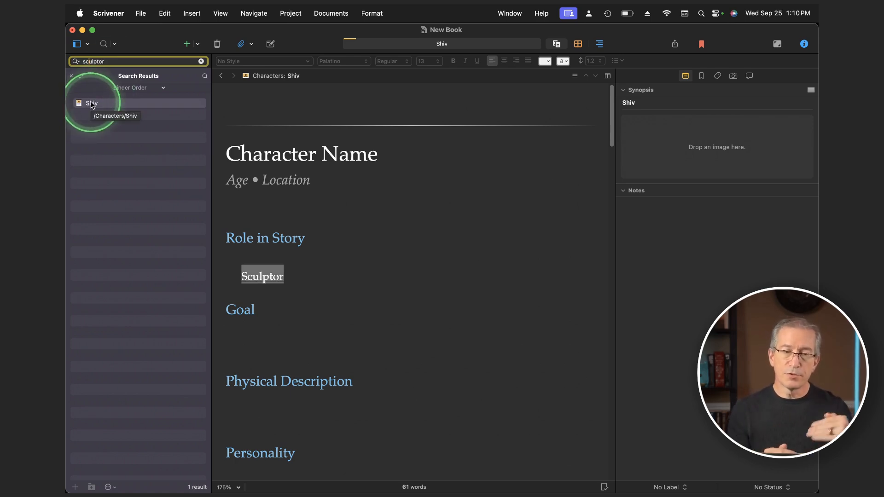
Step: Turn off the binder selection restriction to search the whole project for "sculptor"
{"action": "left_click", "coordinate": [77, 62]}
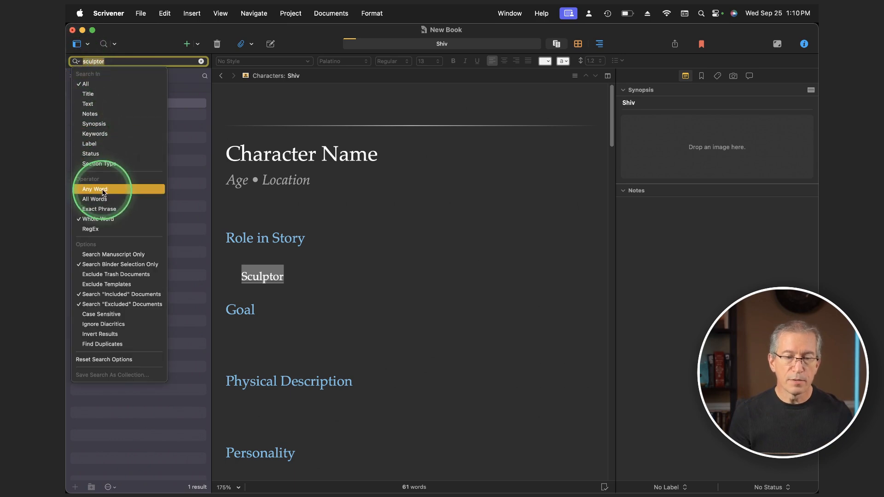
{"action": "left_click", "coordinate": [80, 266]}
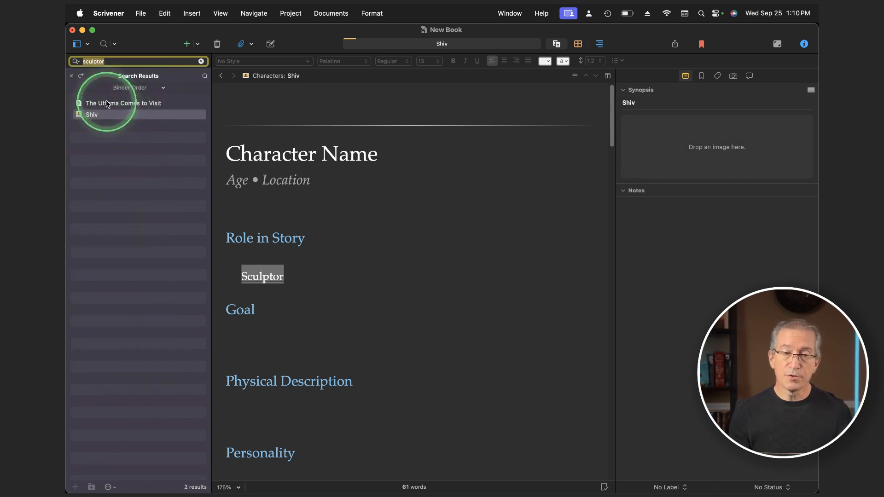
Step: Review the remaining project search options, including Reset Search Options, without changing them
{"action": "left_click", "coordinate": [76, 62]}
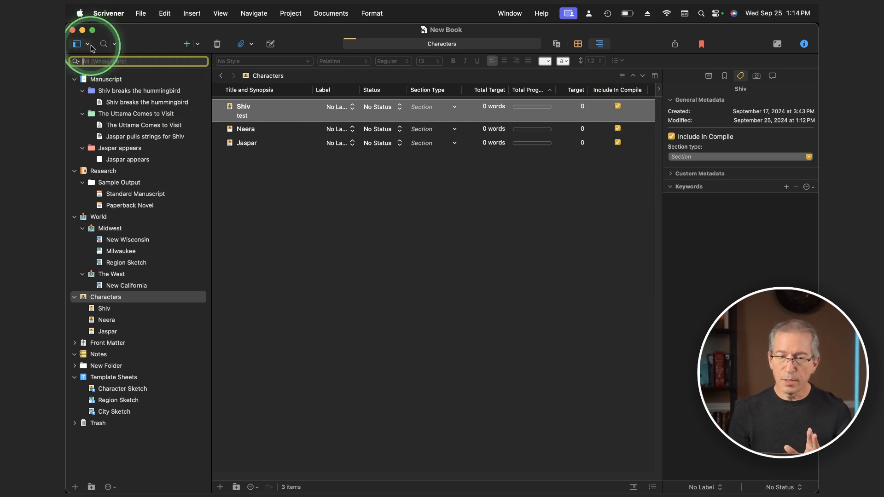
{"action": "left_click", "coordinate": [76, 61]}
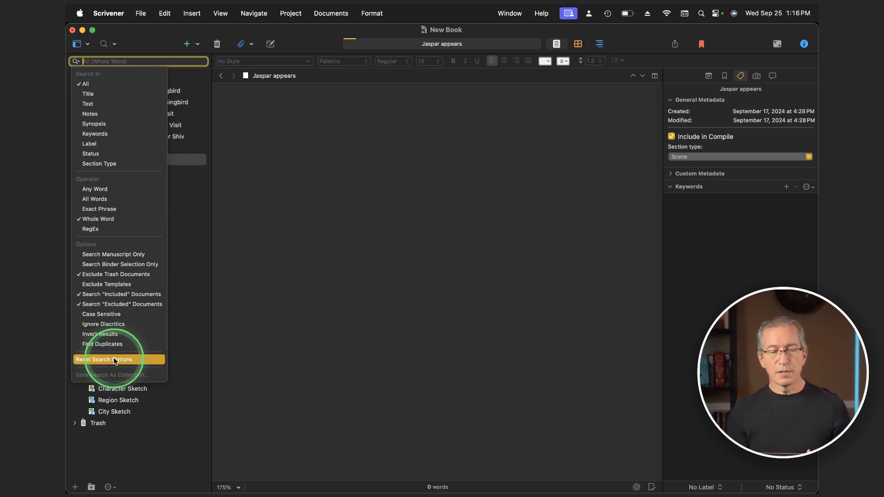
{"action": "left_click", "coordinate": [226, 226]}
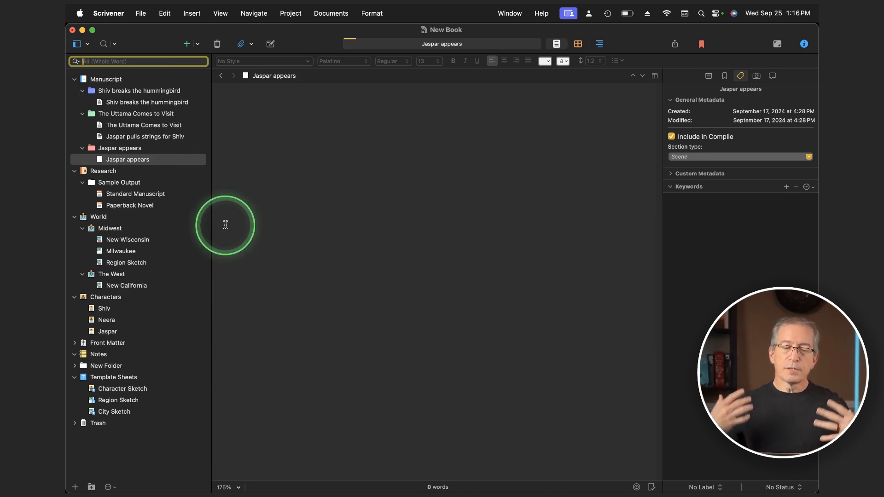
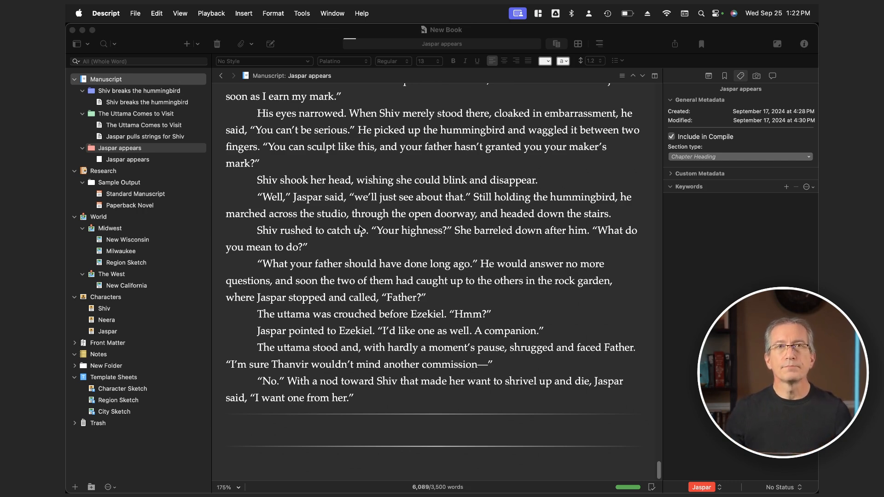
Step: Show the project's collections above the binder
{"action": "left_click", "coordinate": [320, 213]}
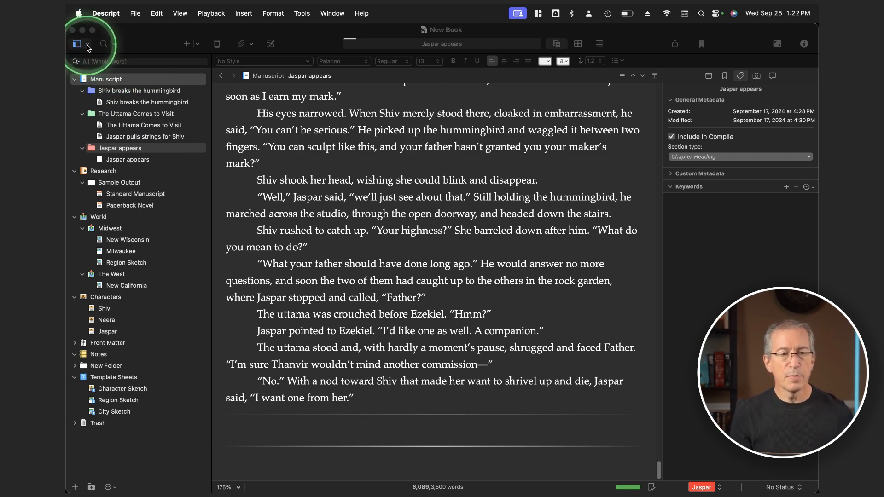
{"action": "left_click", "coordinate": [88, 45]}
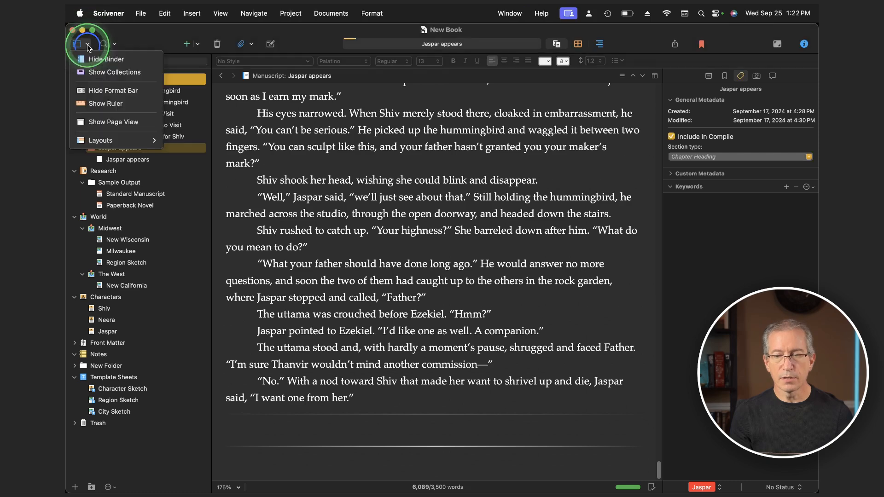
{"action": "left_click", "coordinate": [105, 74]}
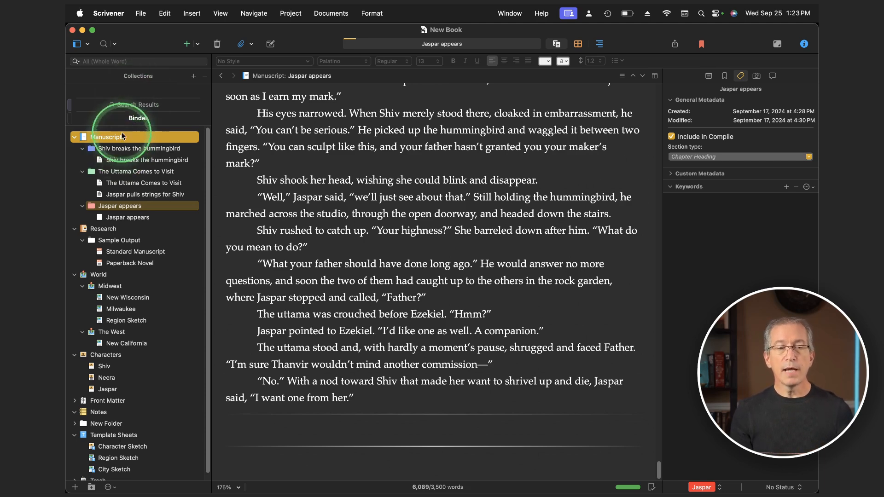
Step: Add the "Shiv breaks the hummingbird" folder to a new collection named "Shiv" and return to the full binder
{"action": "right_click", "coordinate": [116, 152]}
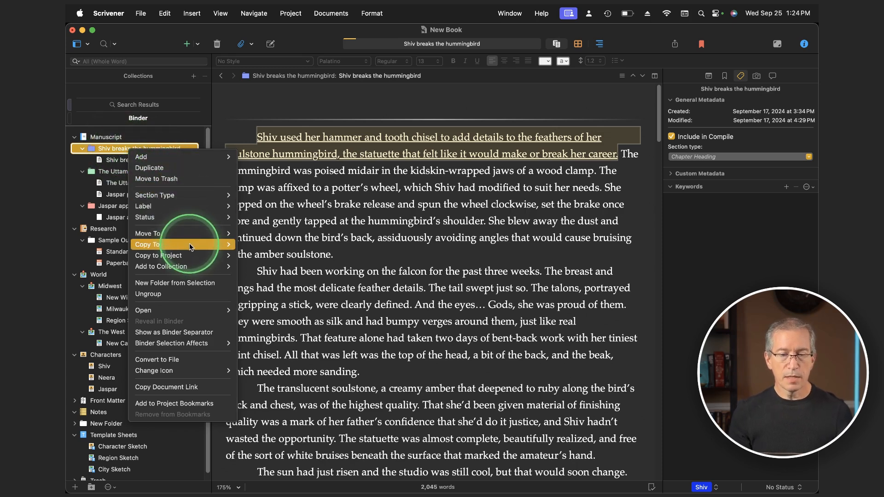
{"action": "mouse_move", "coordinate": [197, 268]}
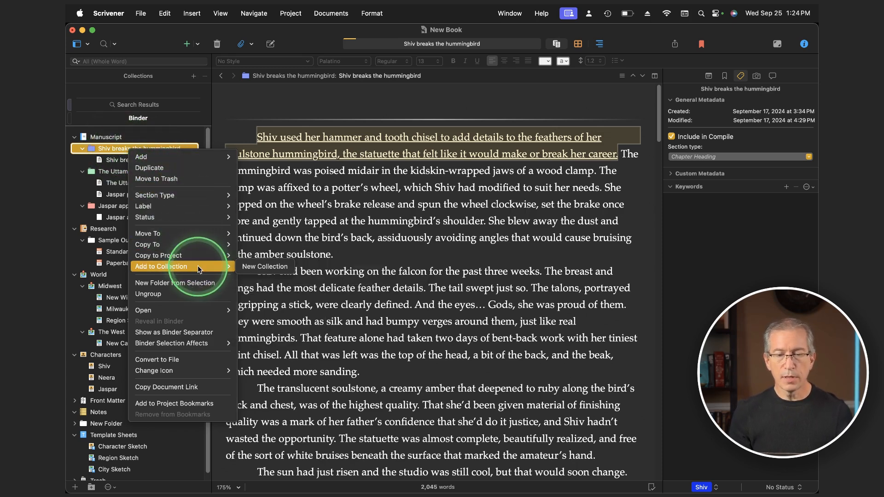
{"action": "left_click", "coordinate": [264, 271]}
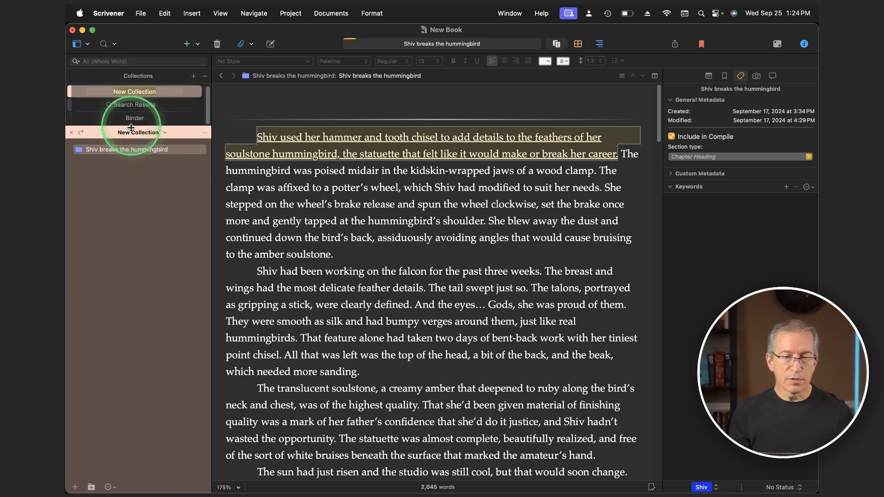
{"action": "type", "text": "Shiv"}
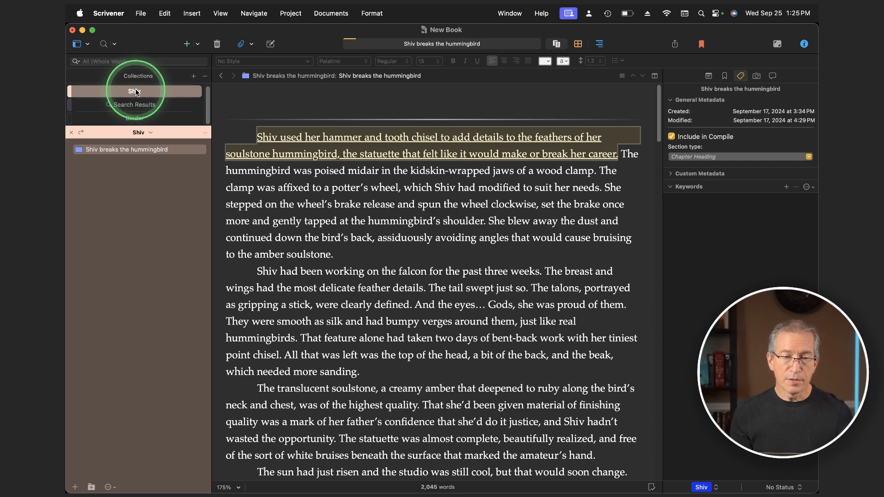
{"action": "left_click", "coordinate": [132, 117]}
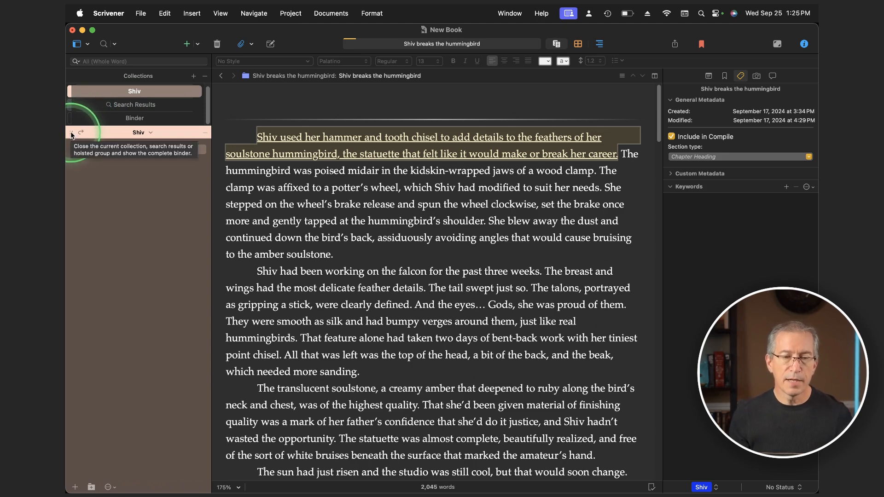
{"action": "left_click", "coordinate": [71, 133]}
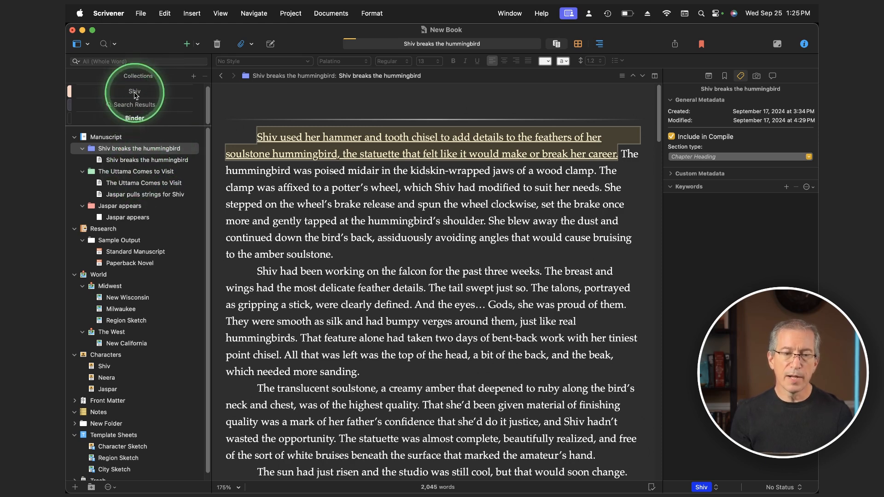
Step: Add the "Shiv breaks the hummingbird" scene document to the Shiv collection, view the collection, and return to the binder
{"action": "right_click", "coordinate": [115, 160]}
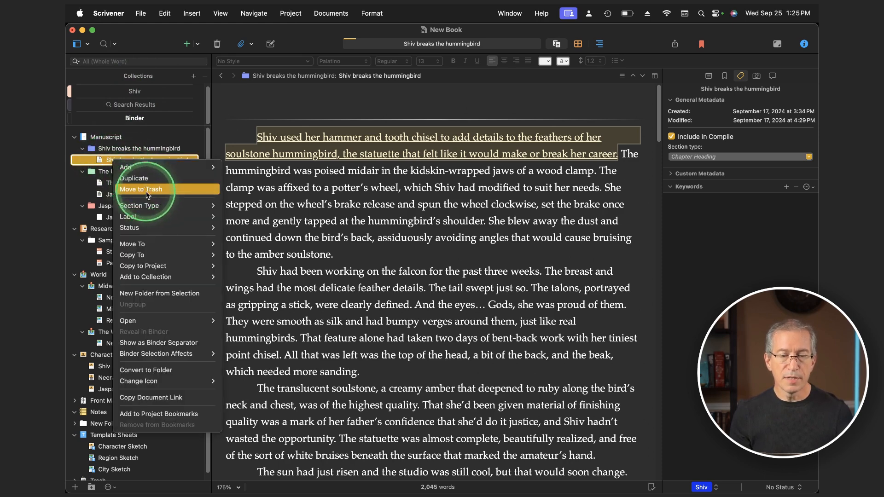
{"action": "mouse_move", "coordinate": [203, 276]}
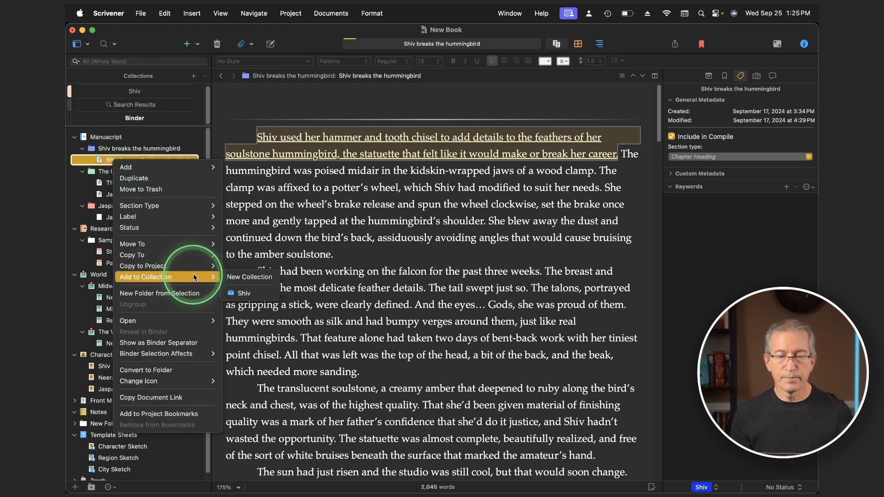
{"action": "left_click", "coordinate": [243, 294]}
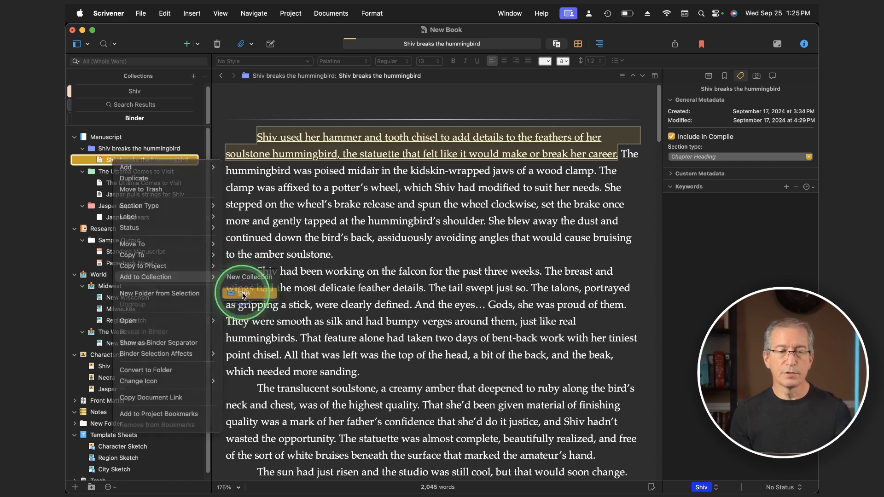
{"action": "left_click", "coordinate": [134, 91]}
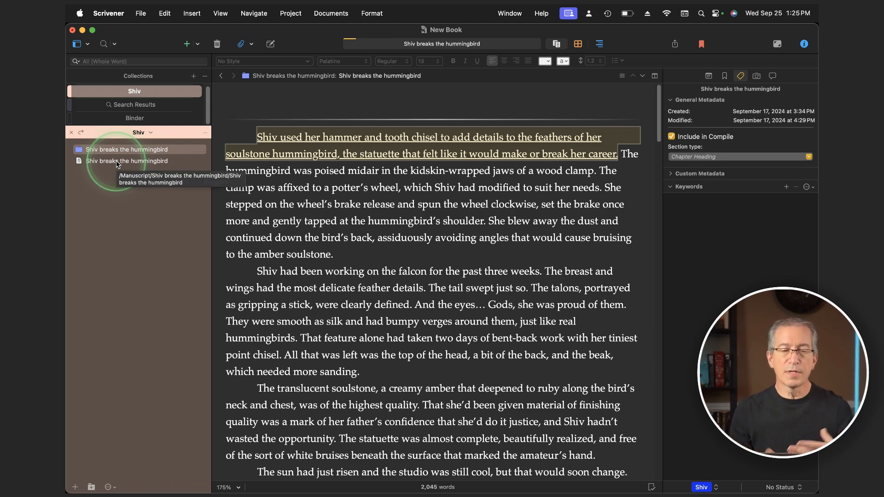
{"action": "left_click", "coordinate": [96, 118]}
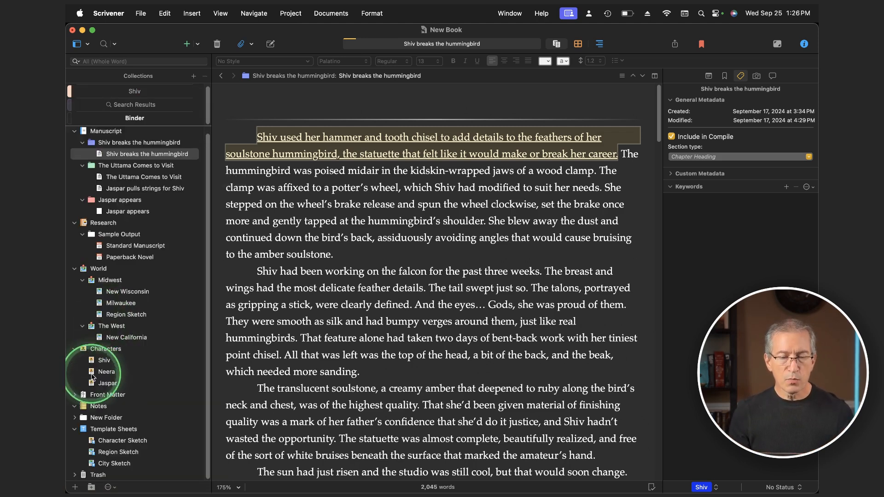
Step: Add Shiv's character sheet to the Shiv collection, view the collection's contents, and return to the binder
{"action": "left_click", "coordinate": [102, 361]}
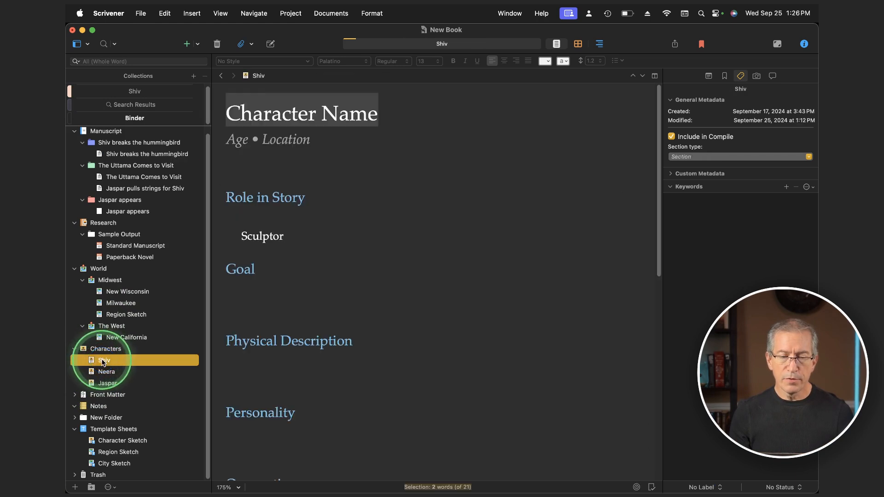
{"action": "right_click", "coordinate": [102, 363]}
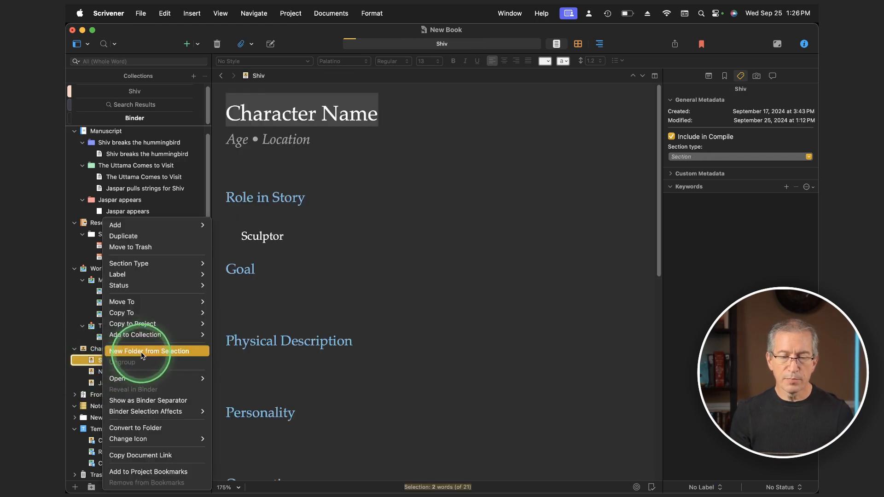
{"action": "mouse_move", "coordinate": [157, 342]}
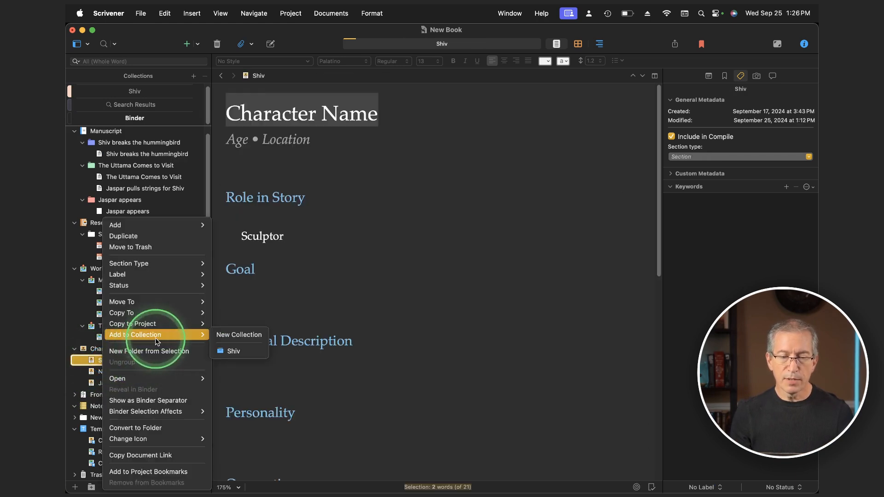
{"action": "left_click", "coordinate": [230, 351]}
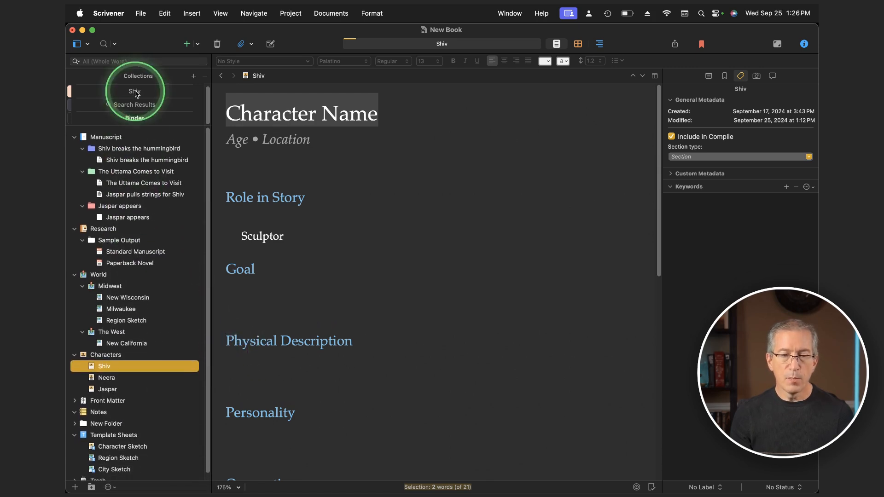
{"action": "left_click", "coordinate": [135, 91]}
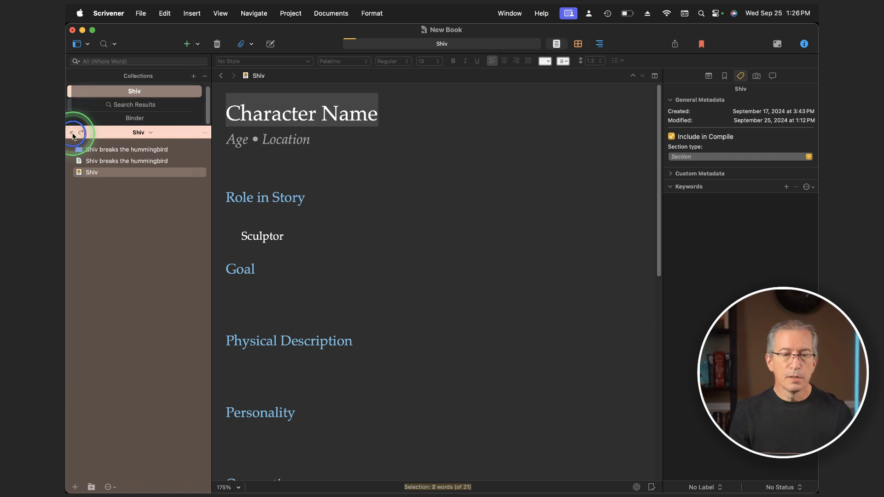
{"action": "left_click", "coordinate": [118, 119]}
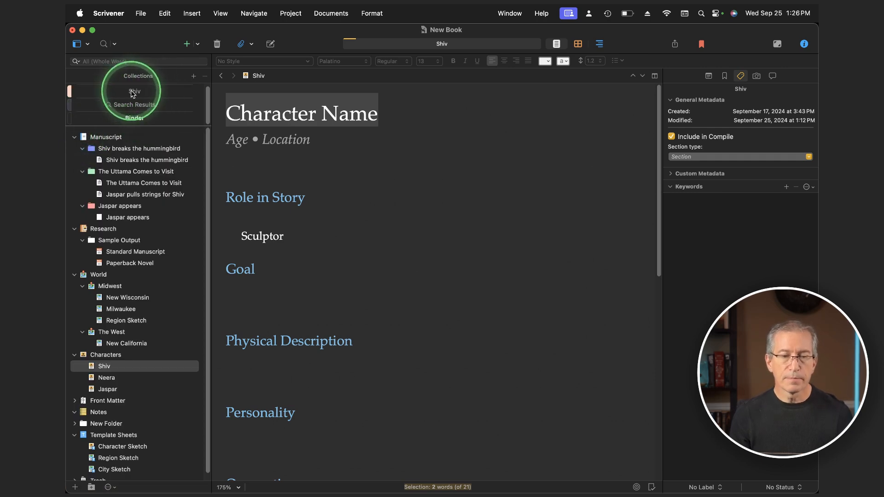
Step: Select the Shiv collection and delete it from the project
{"action": "left_click", "coordinate": [150, 92]}
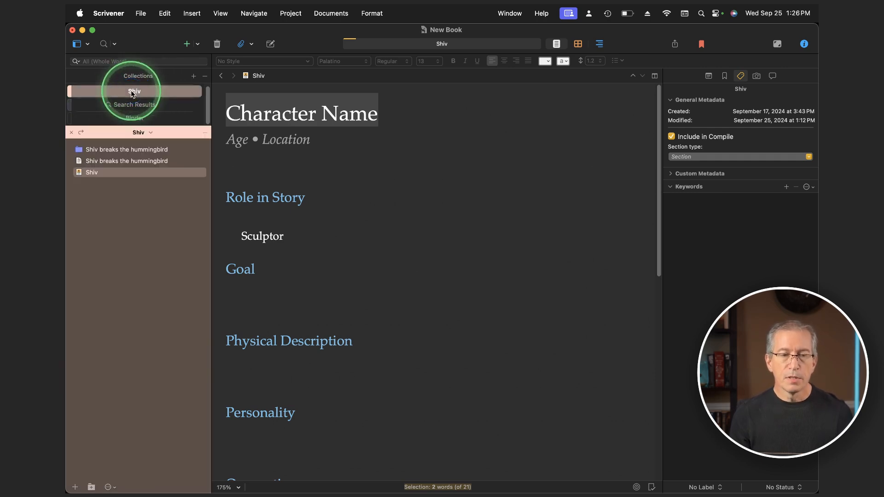
{"action": "left_click", "coordinate": [205, 76]}
{"action": "left_click", "coordinate": [478, 308]}
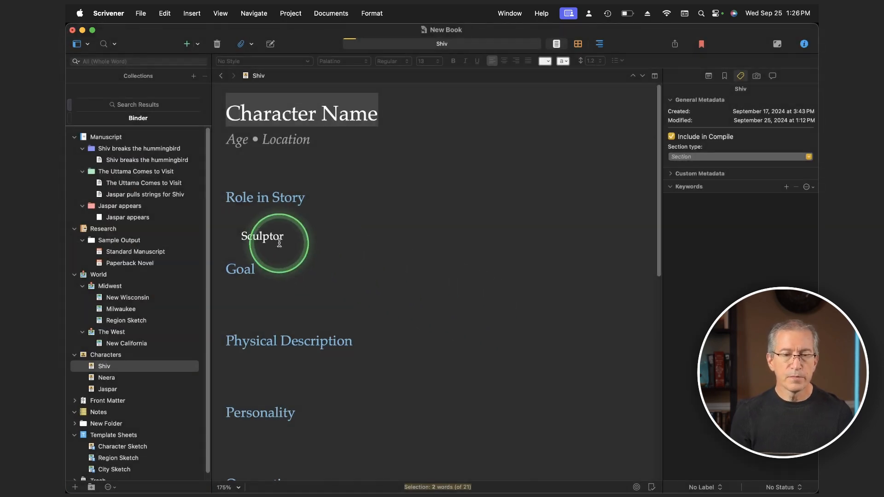
Step: Select the "Shiv breaks the hummingbird" folder and look over its document commands, including Label
{"action": "left_click", "coordinate": [107, 149]}
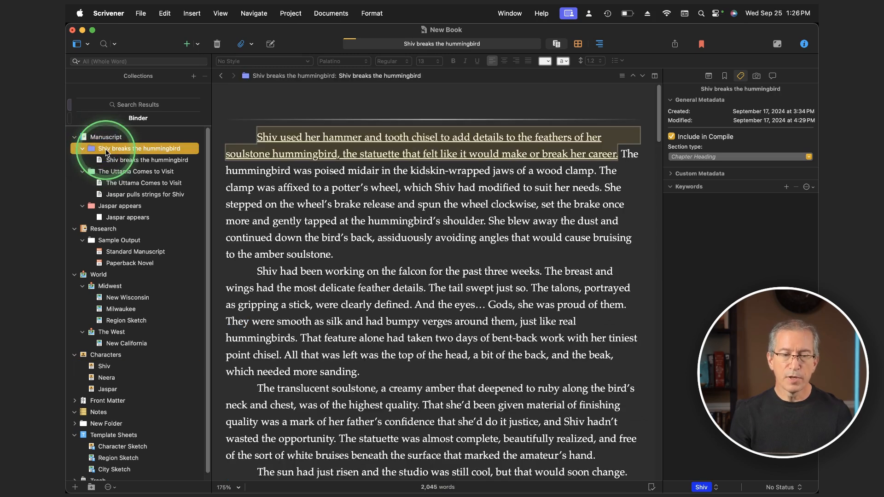
{"action": "right_click", "coordinate": [106, 151]}
{"action": "mouse_move", "coordinate": [206, 211]}
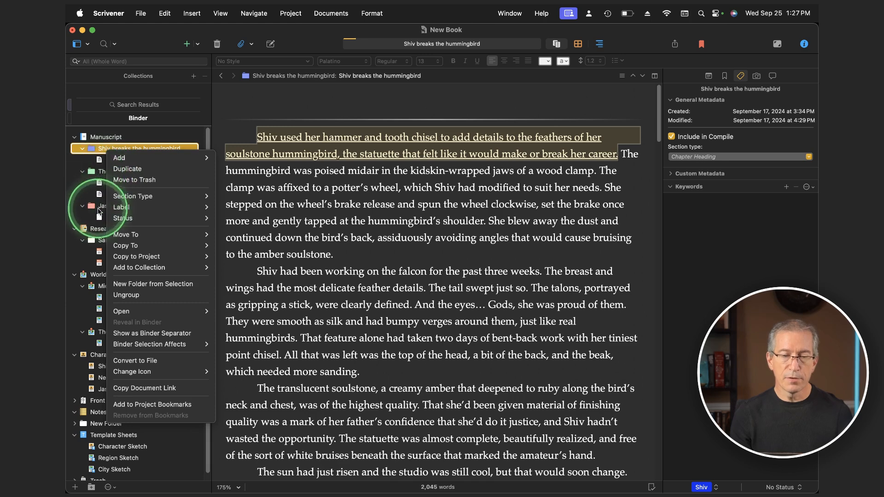
{"action": "left_click", "coordinate": [93, 149]}
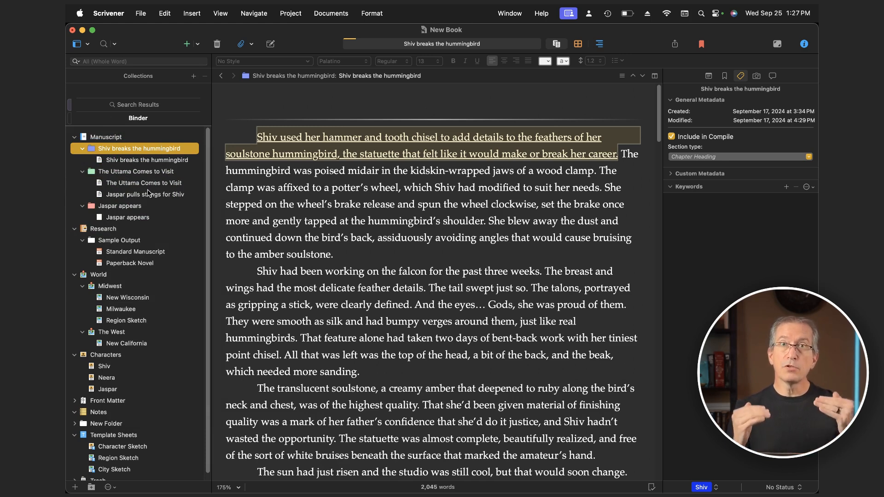
Step: Restrict the project search to the Label field and search for the whole word "Shiv"
{"action": "left_click", "coordinate": [80, 64]}
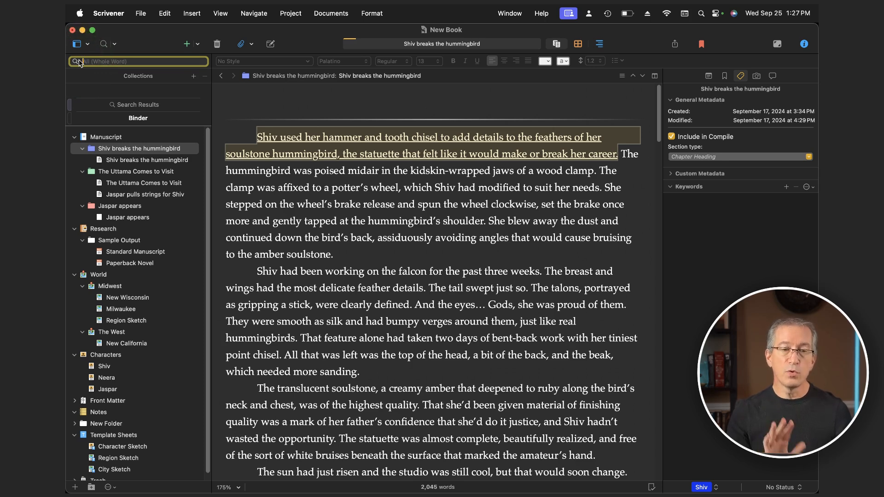
{"action": "left_click_drag", "start_coordinate": [80, 63], "coordinate": [107, 144]}
{"action": "left_click", "coordinate": [107, 144]}
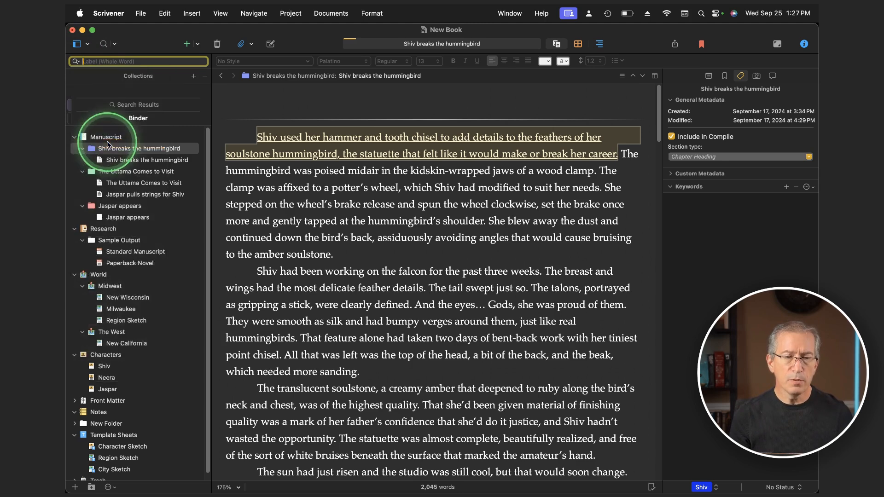
{"action": "left_click", "coordinate": [102, 63]}
{"action": "type", "text": "Shiv"}
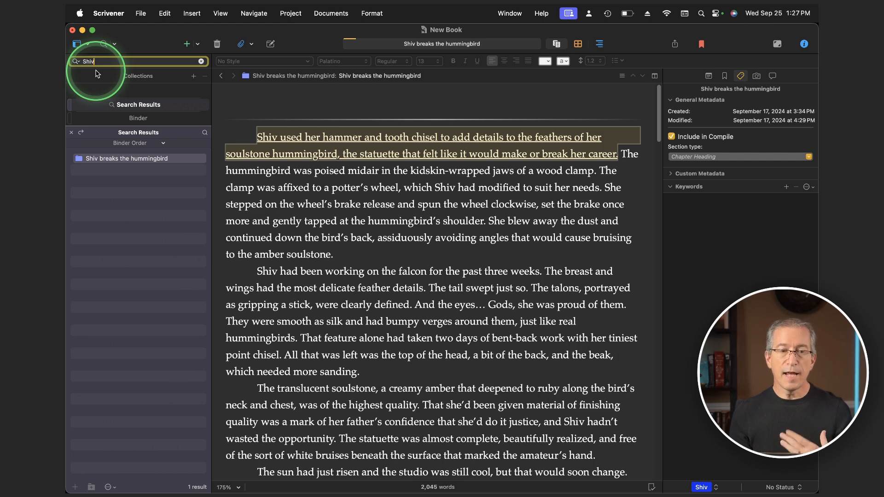
{"action": "left_click", "coordinate": [110, 161]}
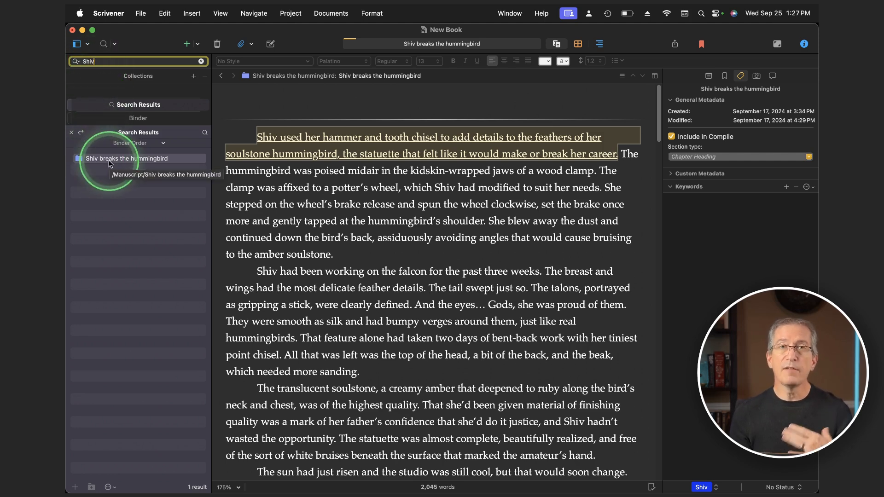
{"action": "left_click", "coordinate": [94, 159]}
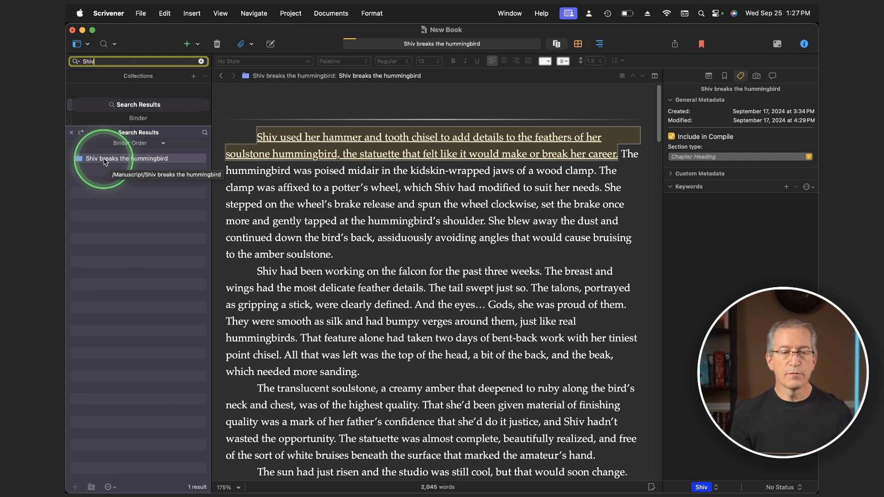
{"action": "left_click", "coordinate": [109, 160]}
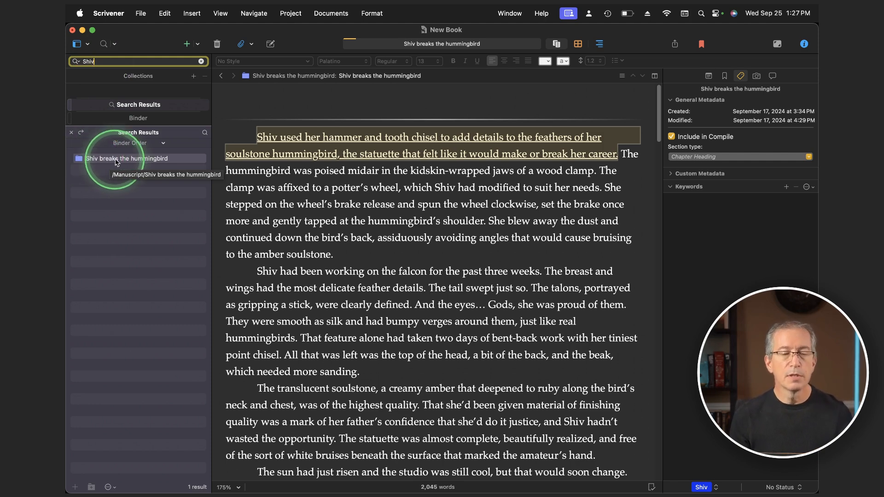
{"action": "left_click", "coordinate": [95, 160]}
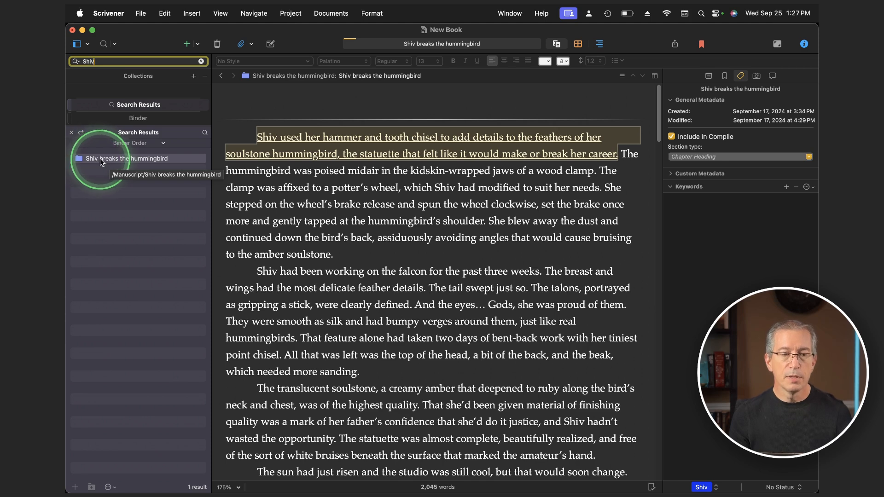
{"action": "left_click", "coordinate": [118, 157]}
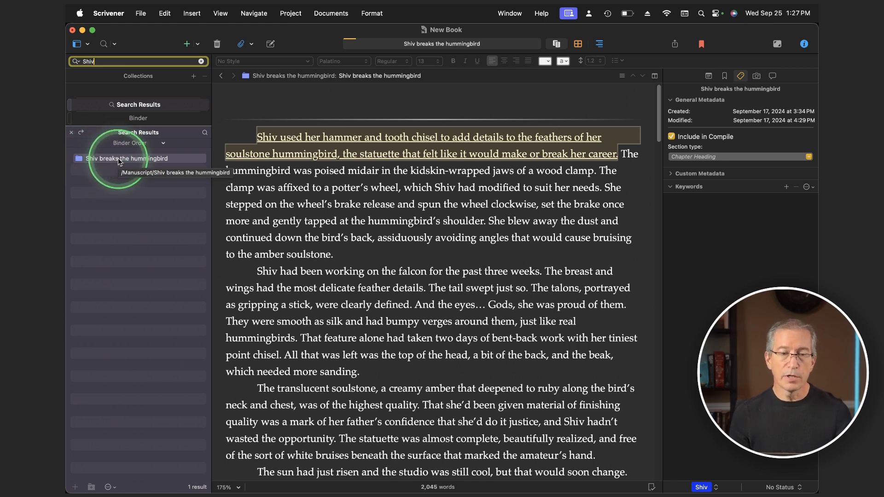
Step: Save the current label search as a collection named "Shiv"
{"action": "left_click", "coordinate": [75, 62]}
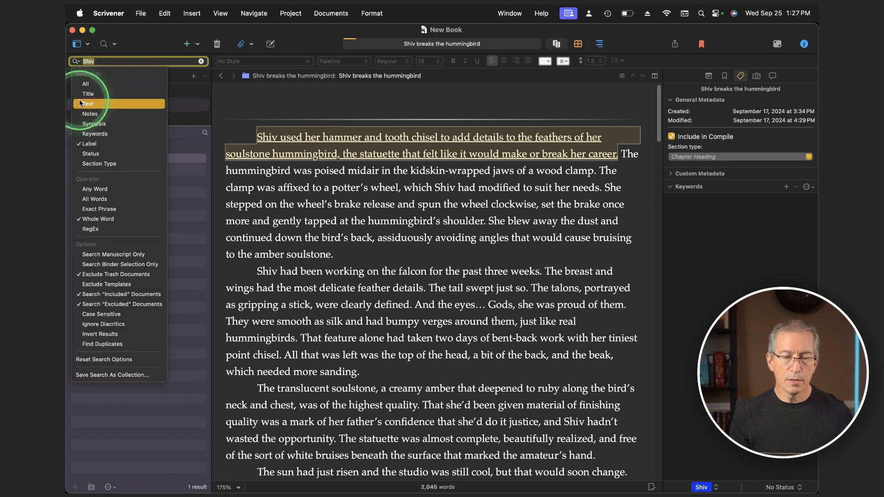
{"action": "left_click", "coordinate": [128, 375]}
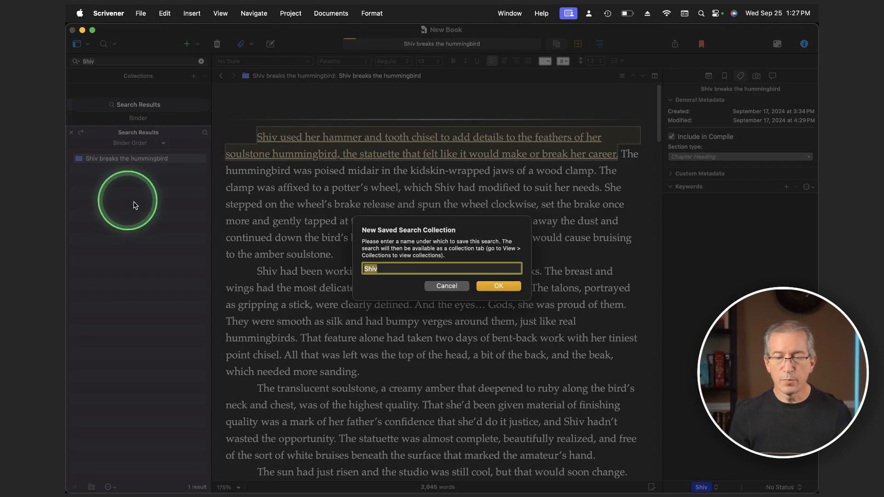
{"action": "left_click", "coordinate": [497, 286]}
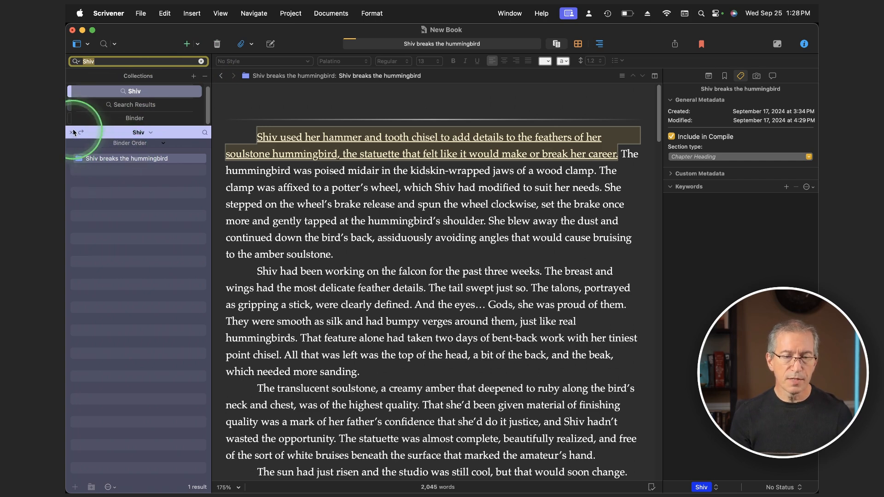
Step: Assign the Shiv label to the "Shiv breaks the hummingbird" text document in the binder and check the Shiv collection
{"action": "left_click", "coordinate": [93, 118]}
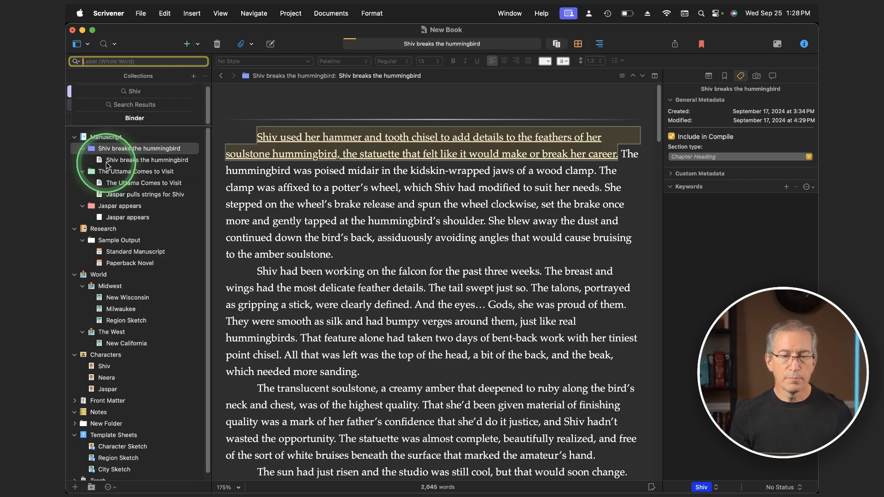
{"action": "right_click", "coordinate": [106, 163]}
{"action": "mouse_move", "coordinate": [154, 225]}
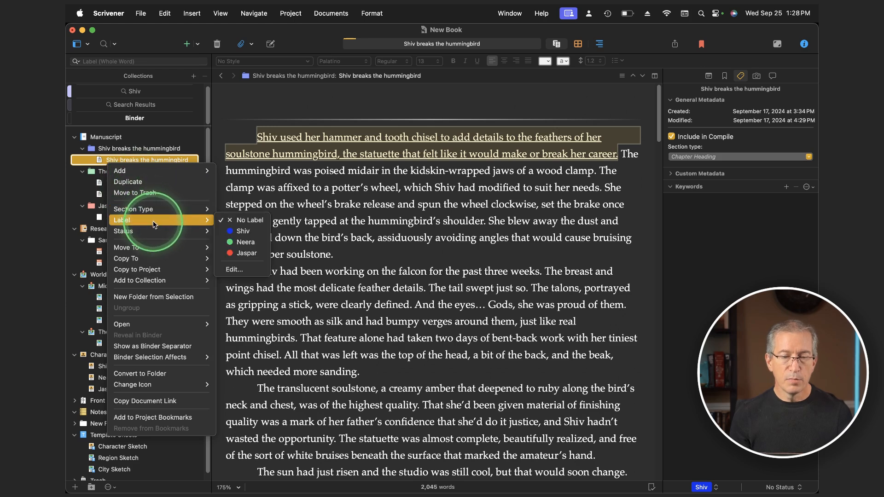
{"action": "left_click", "coordinate": [232, 227]}
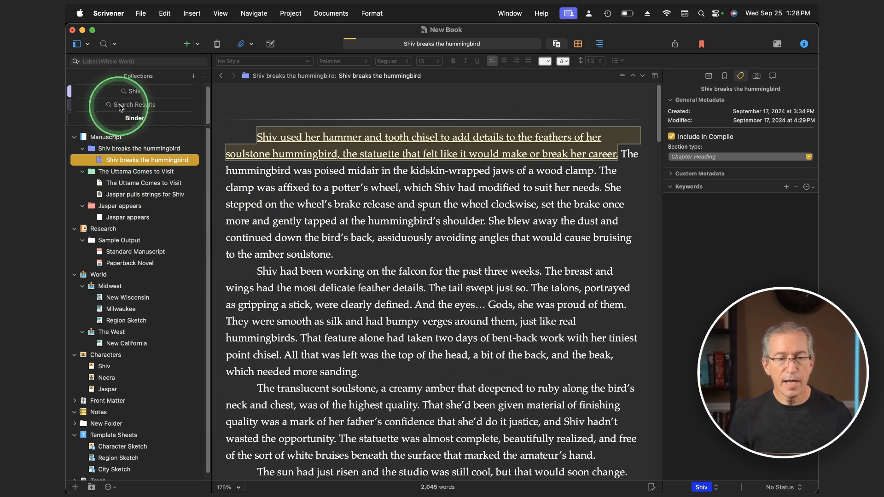
{"action": "left_click", "coordinate": [131, 91]}
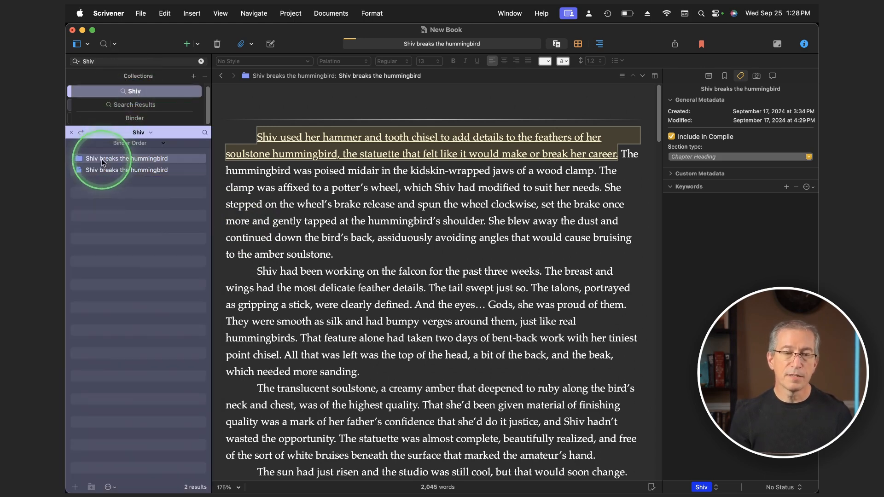
Step: Return to the binder and add a folder named "Street Gang attacks" after the "Jaspar appears" folder
{"action": "left_click", "coordinate": [200, 62]}
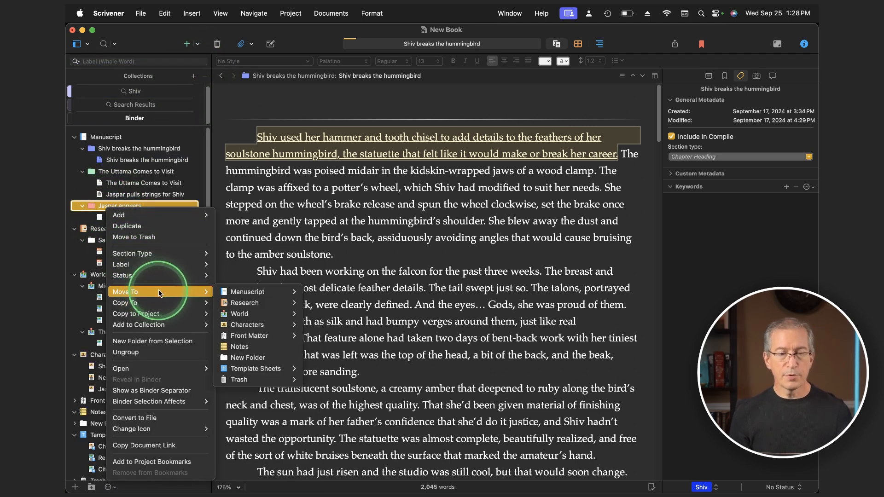
{"action": "mouse_move", "coordinate": [160, 276]}
{"action": "mouse_move", "coordinate": [203, 215]}
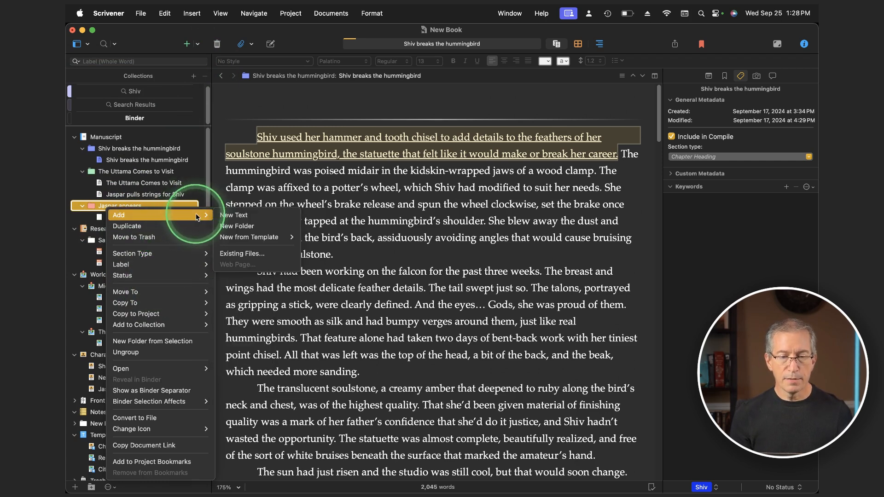
{"action": "left_click", "coordinate": [235, 227]}
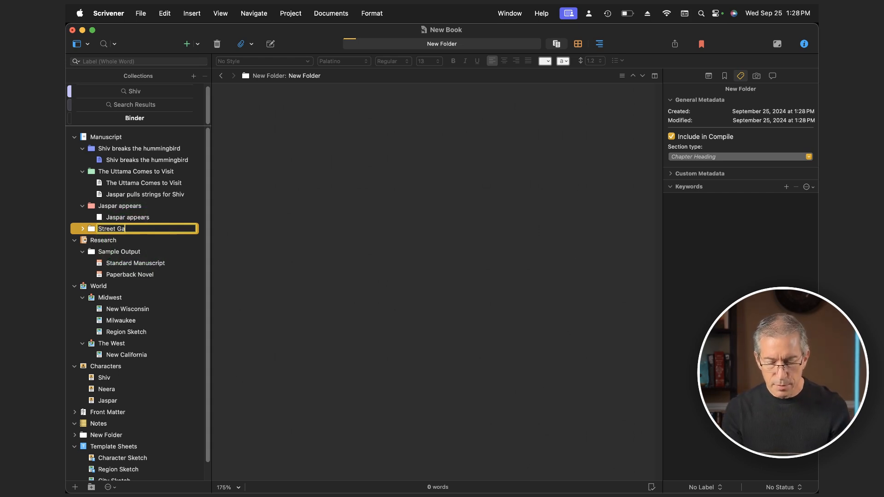
{"action": "type", "text": "Street Gang attacks"}
Step: Assign the Shiv label to the "Street Gang attacks" folder
{"action": "right_click", "coordinate": [91, 228]}
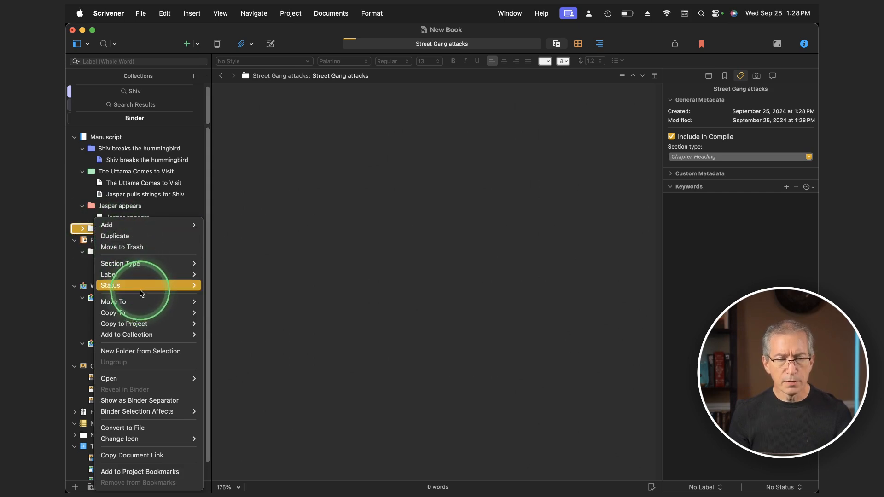
{"action": "mouse_move", "coordinate": [191, 274]}
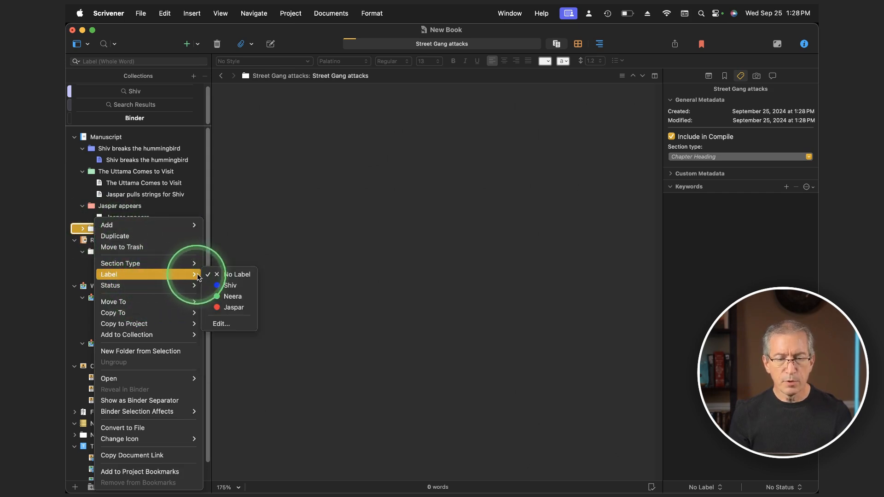
{"action": "left_click", "coordinate": [234, 285]}
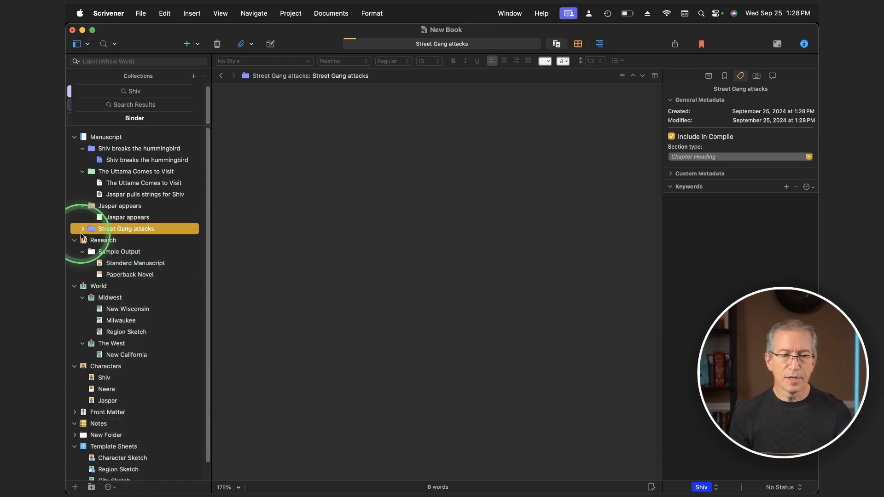
Step: Add a text document named "Street gang attacks" inside the new folder, then check the Shiv collection and return to the binder
{"action": "key", "text": "super+n"}
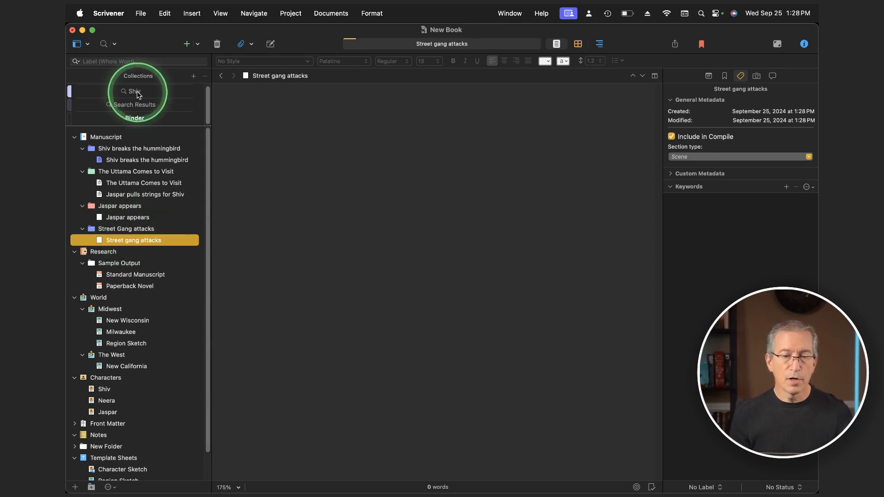
{"action": "left_click", "coordinate": [134, 91]}
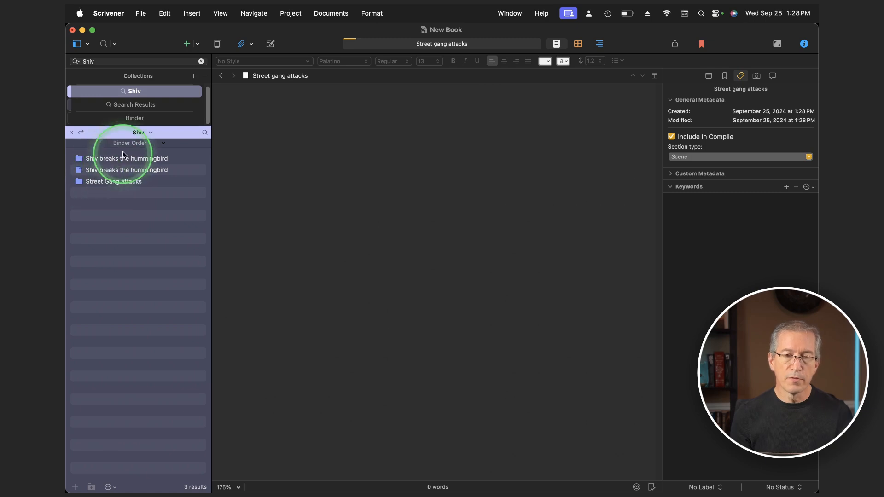
{"action": "left_click", "coordinate": [71, 133]}
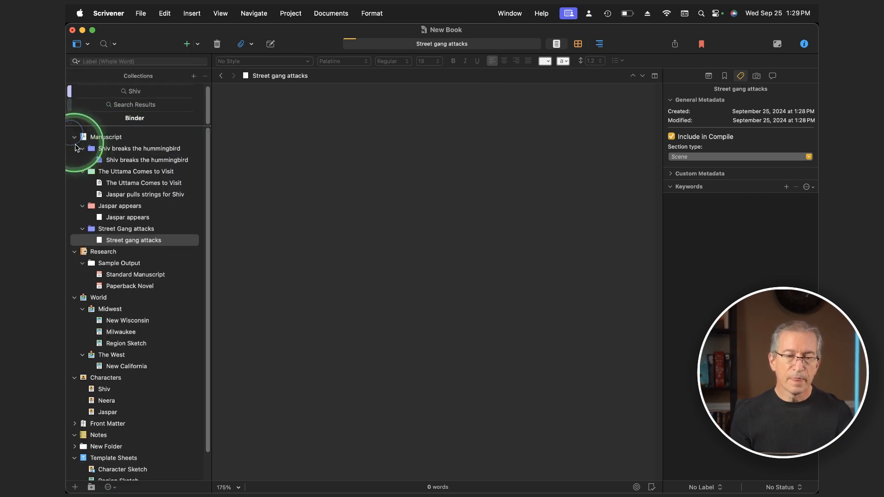
Step: Assign the Shiv label to the "Street gang attacks" text document and view the Shiv collection's contents
{"action": "right_click", "coordinate": [116, 244]}
{"action": "mouse_move", "coordinate": [189, 274]}
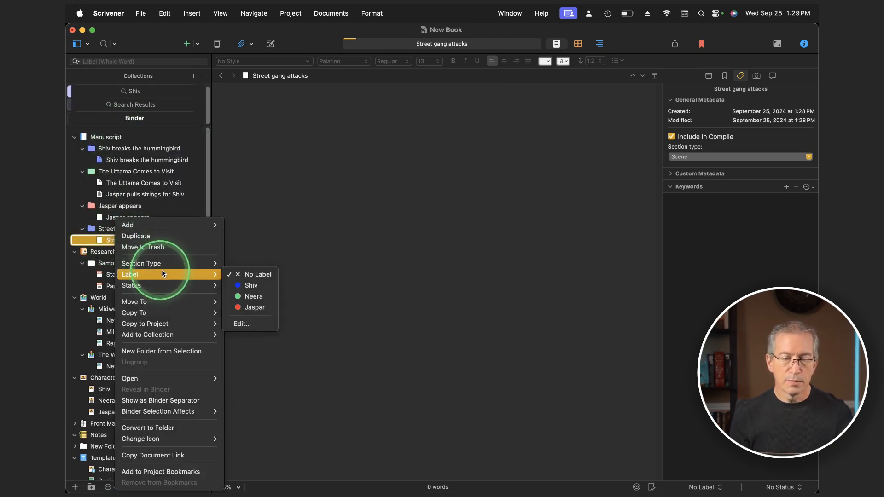
{"action": "left_click", "coordinate": [236, 285]}
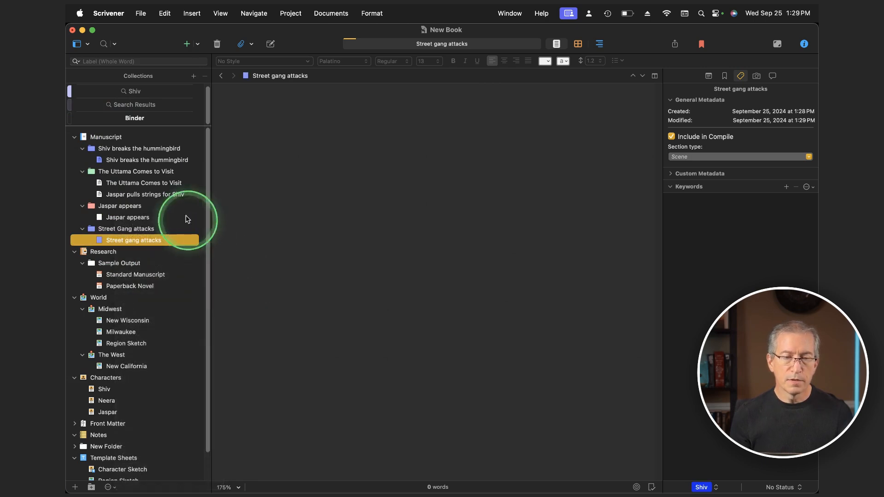
{"action": "left_click", "coordinate": [134, 92]}
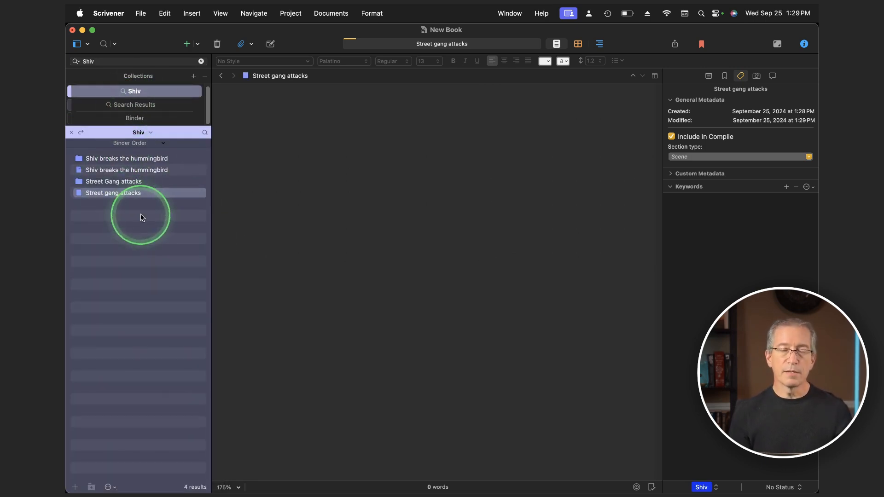